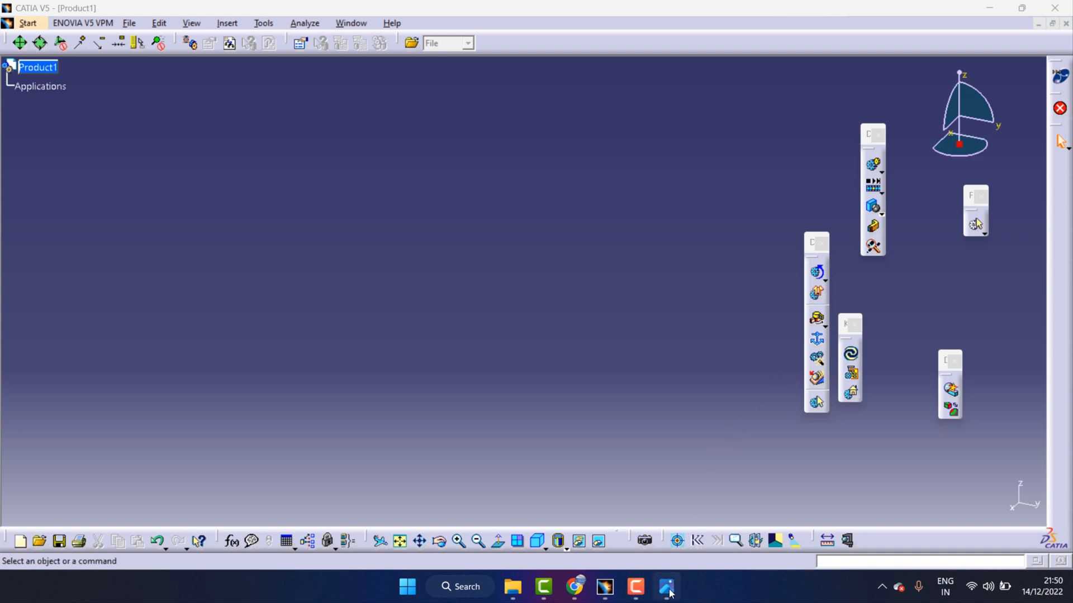
View the reference drawing aa (4).png, then create a new part in CATIA's Part Design workbench
left_click(636, 586)
scroll(875, 217, "down", 2)
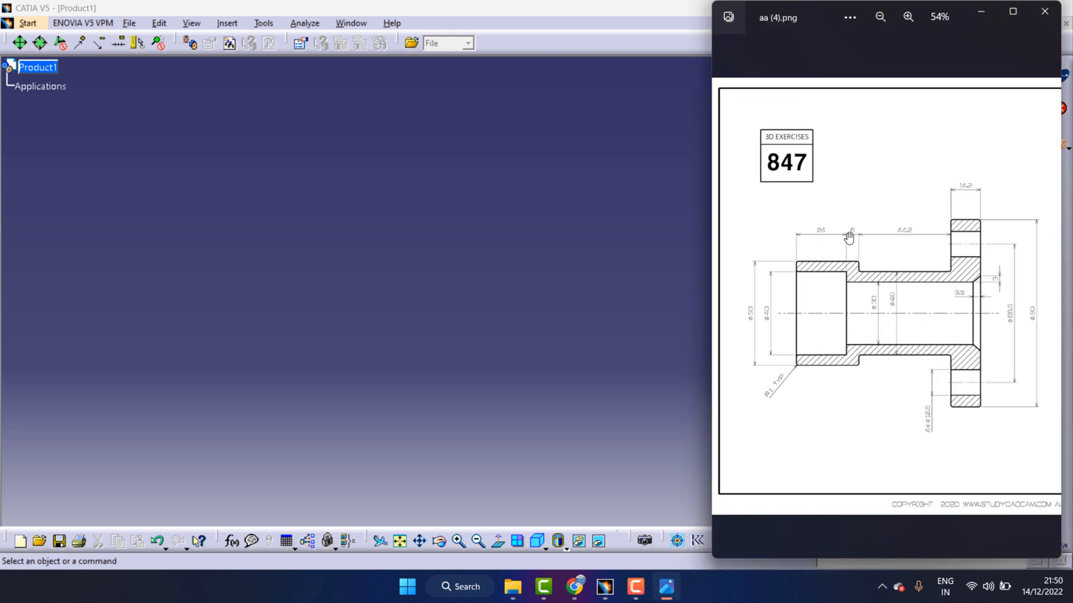
scroll(846, 240, "up", 1)
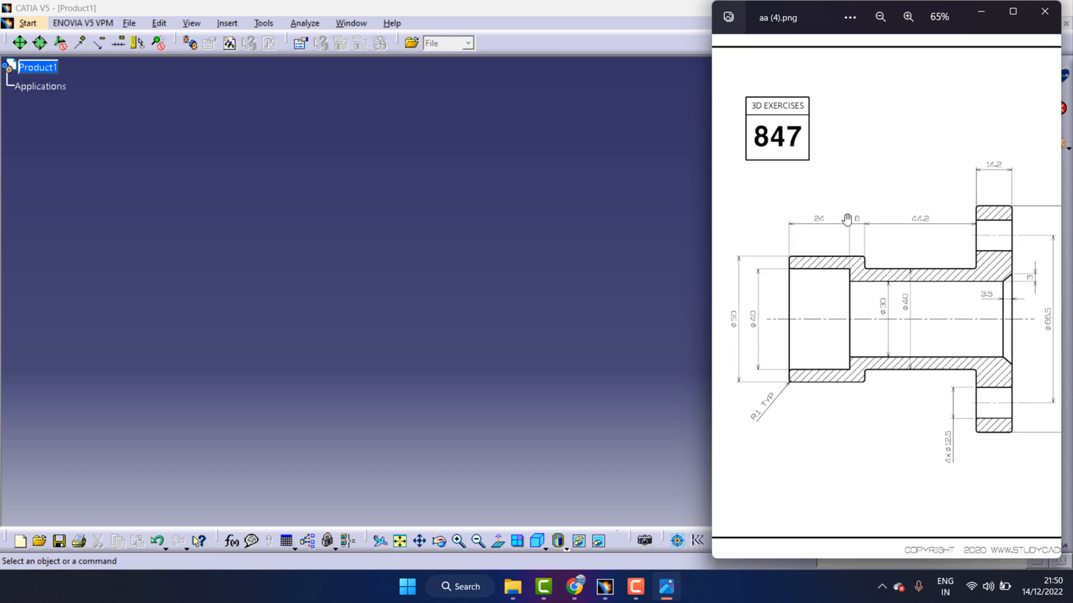
left_click(386, 239)
left_click(30, 23)
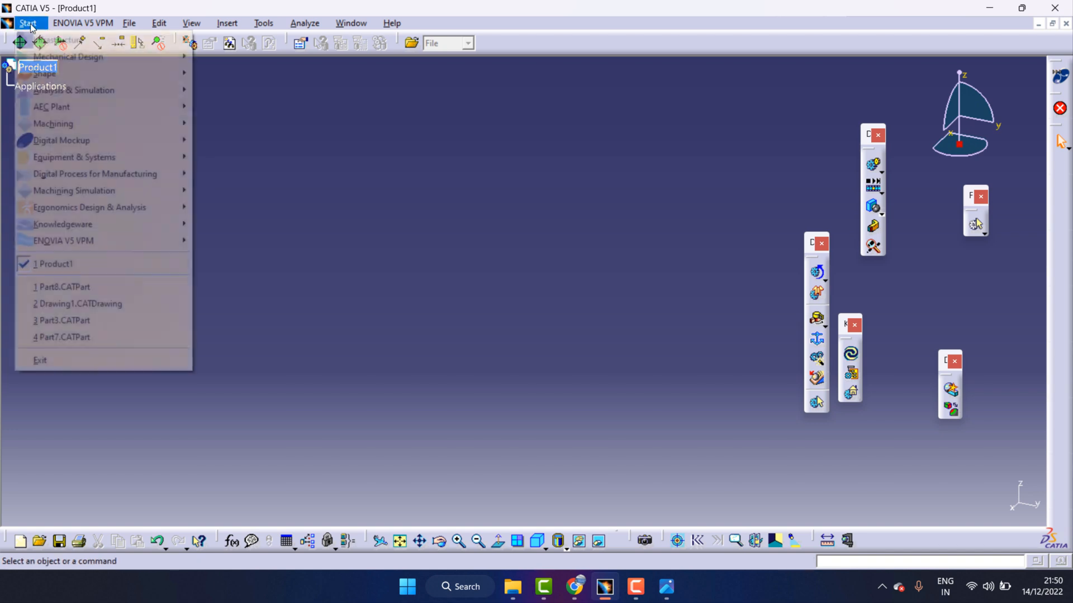
mouse_move(69, 63)
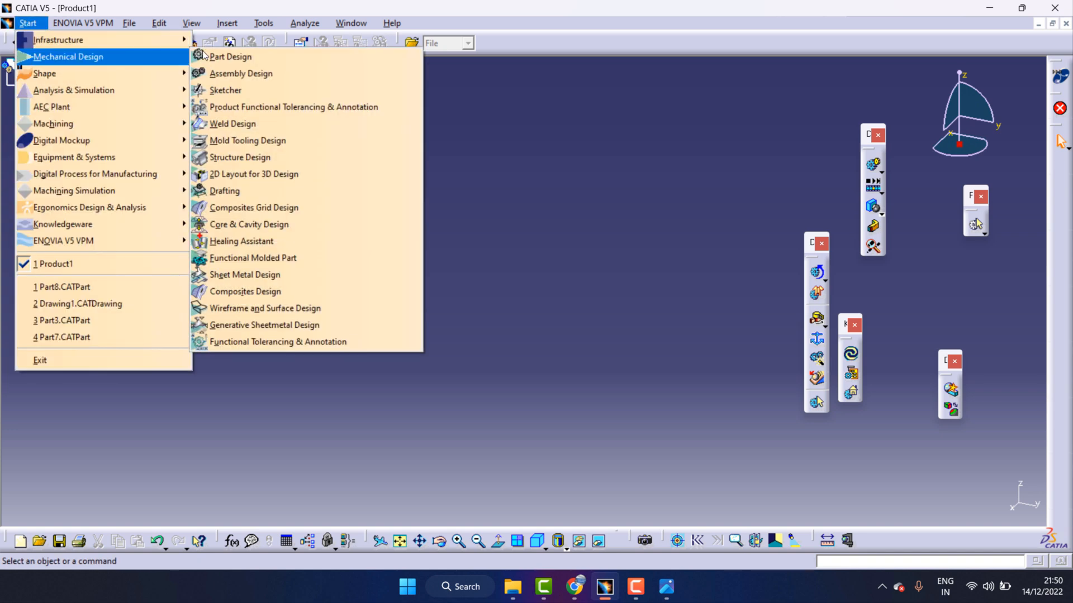
left_click(239, 68)
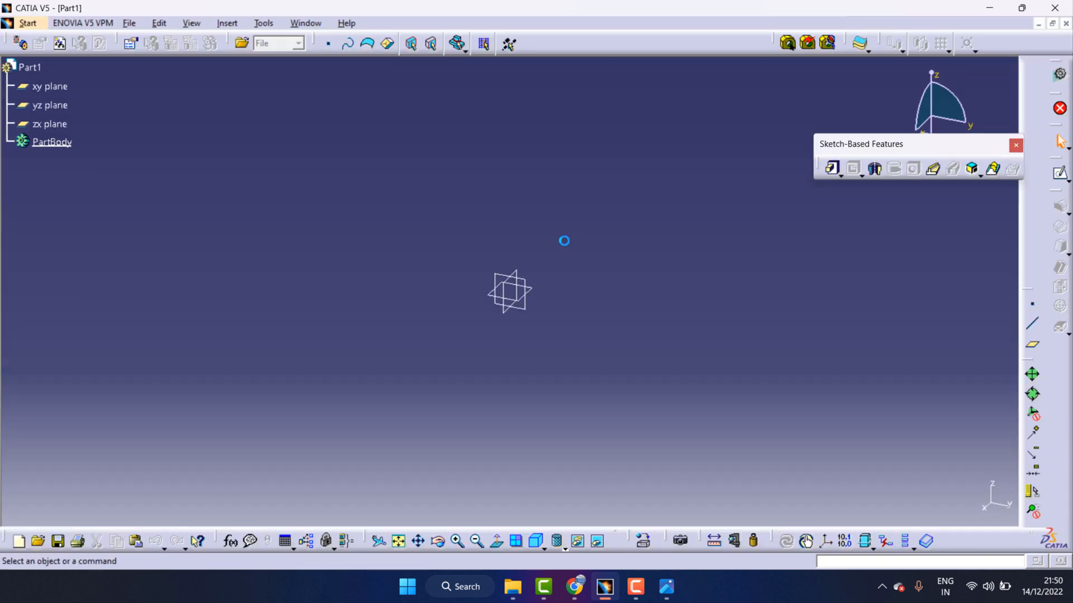
Check the reference drawing again and open a new sketch on the xy plane of the part
left_click(666, 587)
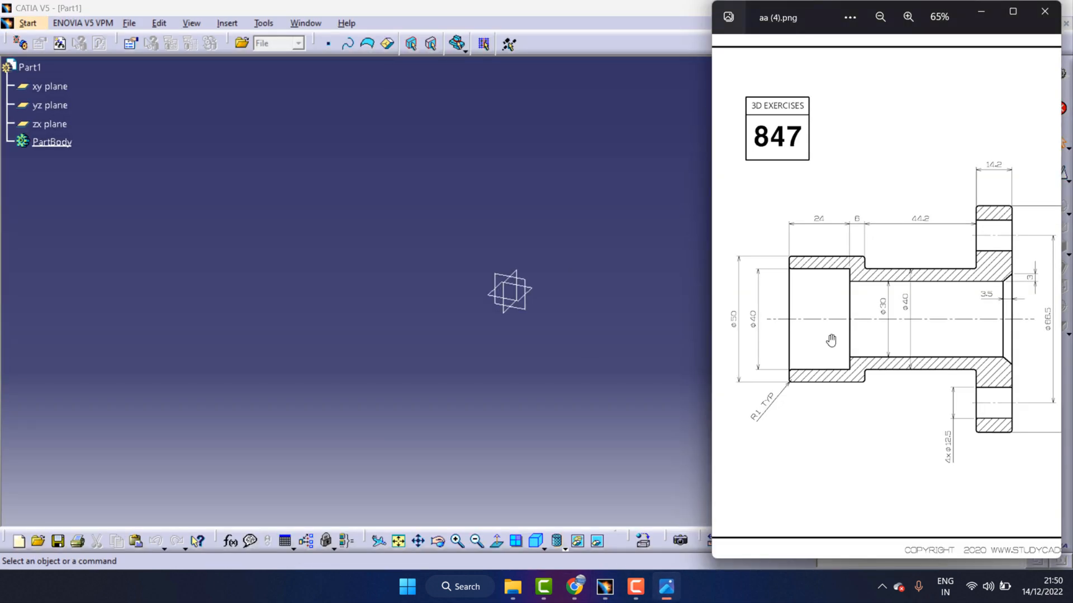
scroll(827, 285, "up", 2)
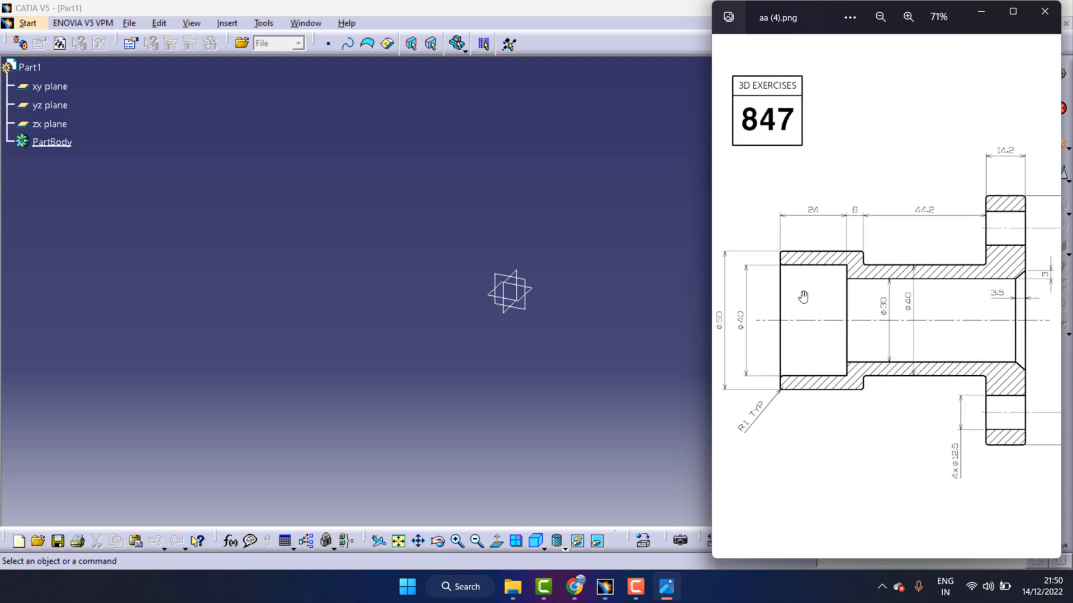
left_click(612, 285)
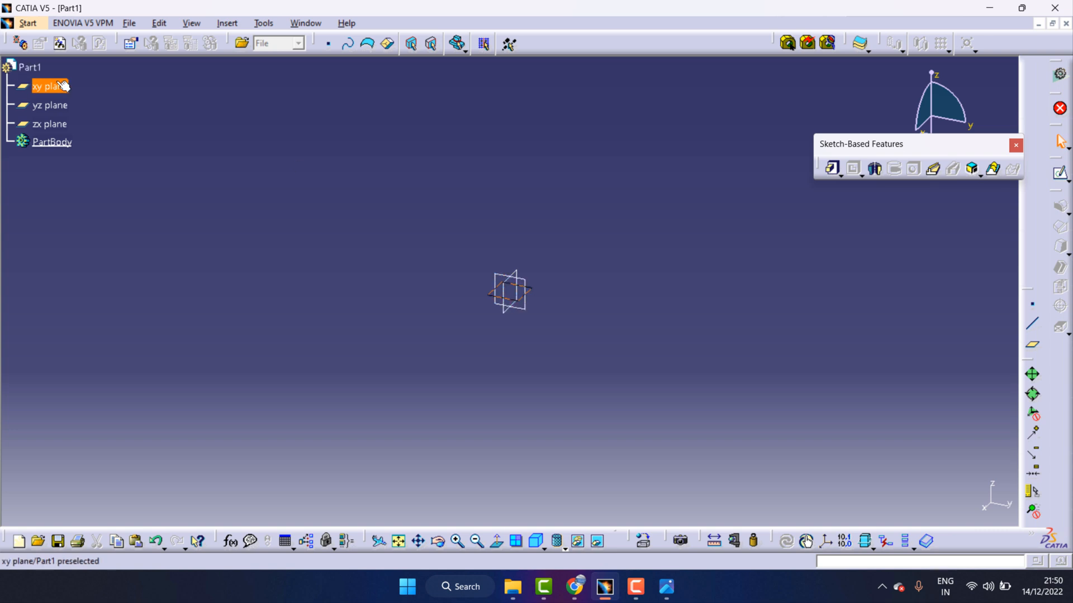
left_click(48, 87)
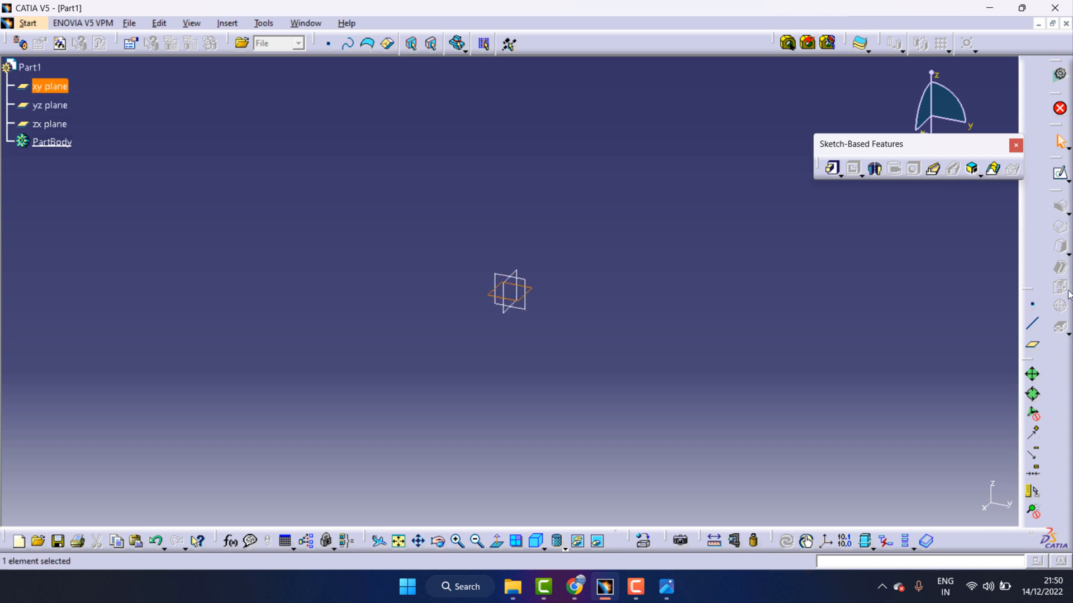
left_click(1061, 175)
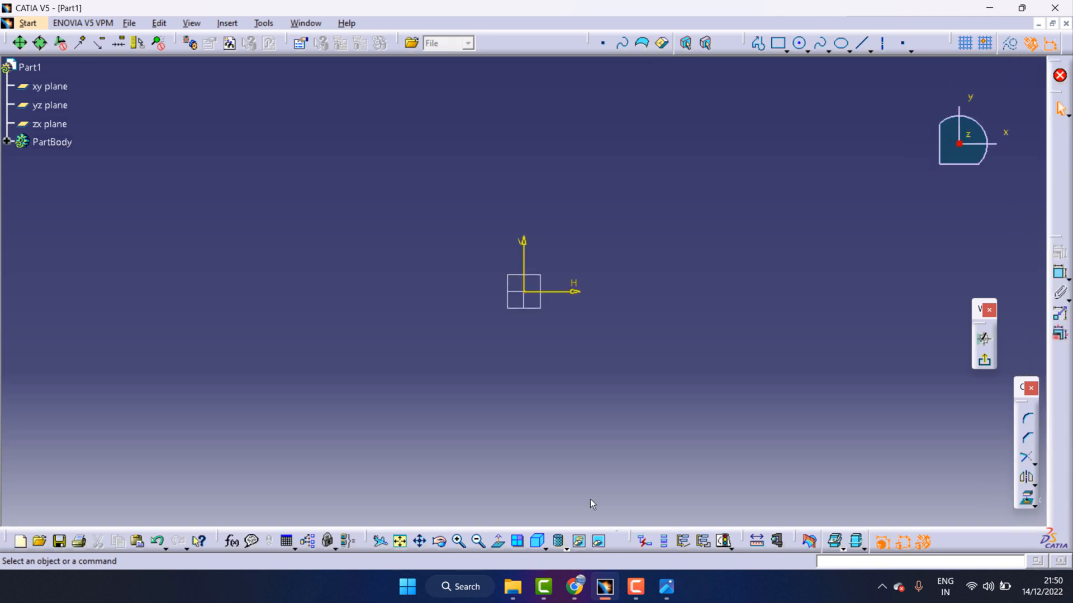
Examine the socket end of the sectioned sleeve in the reference drawing for its lengths and diameters
left_click(666, 586)
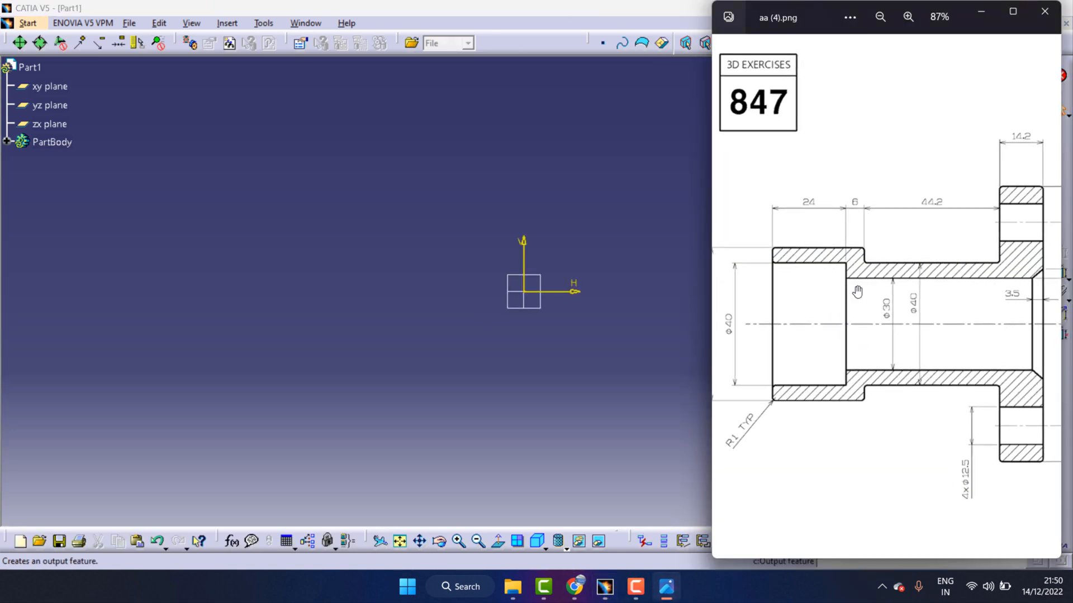
scroll(857, 295, "down", 2)
scroll(796, 302, "up", 2)
left_click_drag(793, 303, 827, 306)
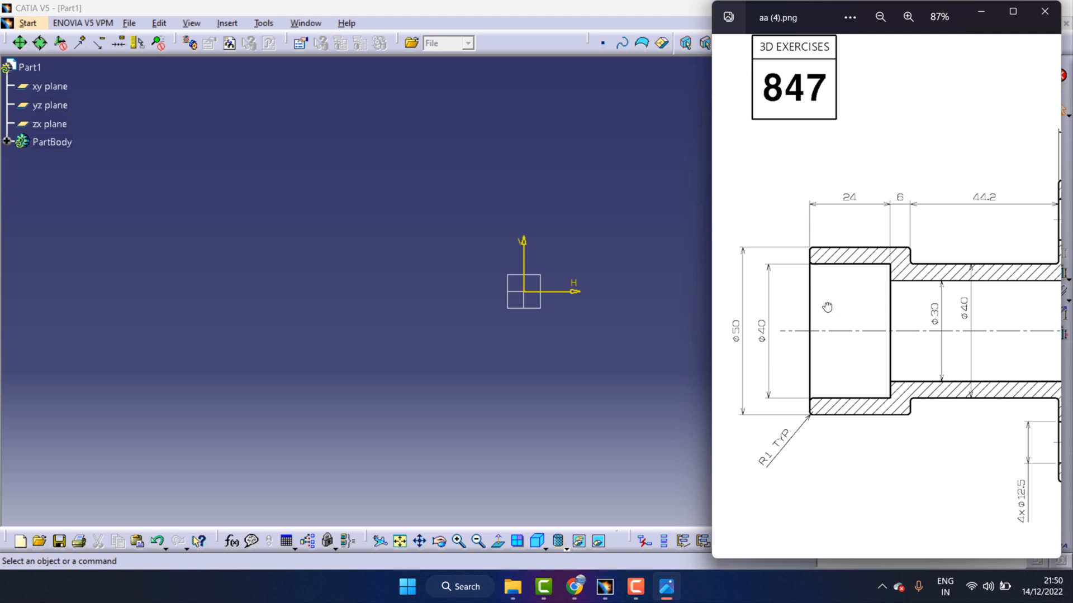
scroll(808, 292, "up", 2)
scroll(809, 292, "down", 3)
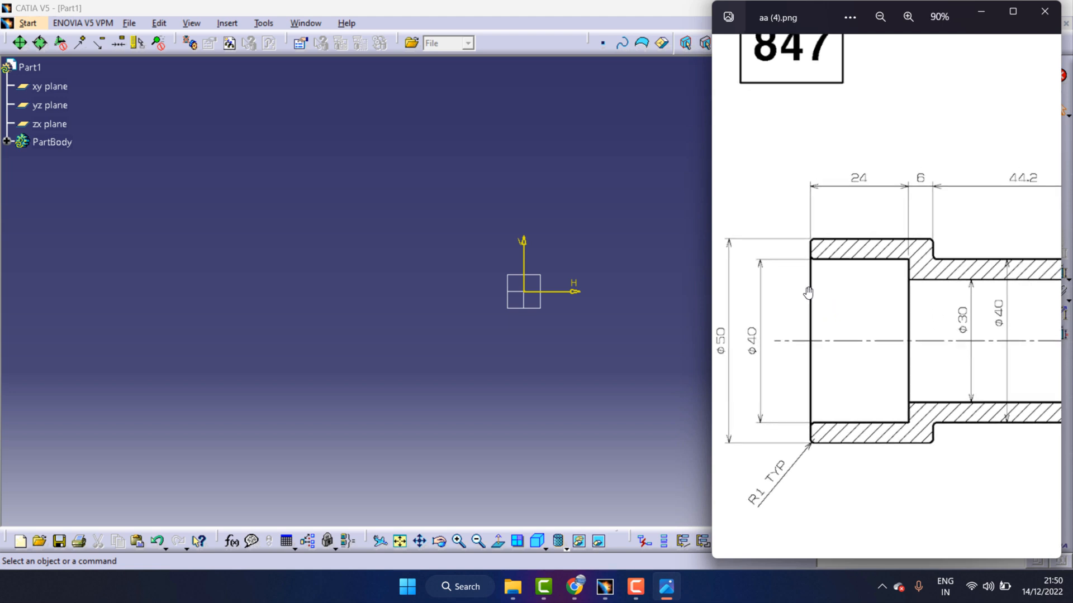
scroll(808, 293, "down", 2)
scroll(808, 294, "up", 3)
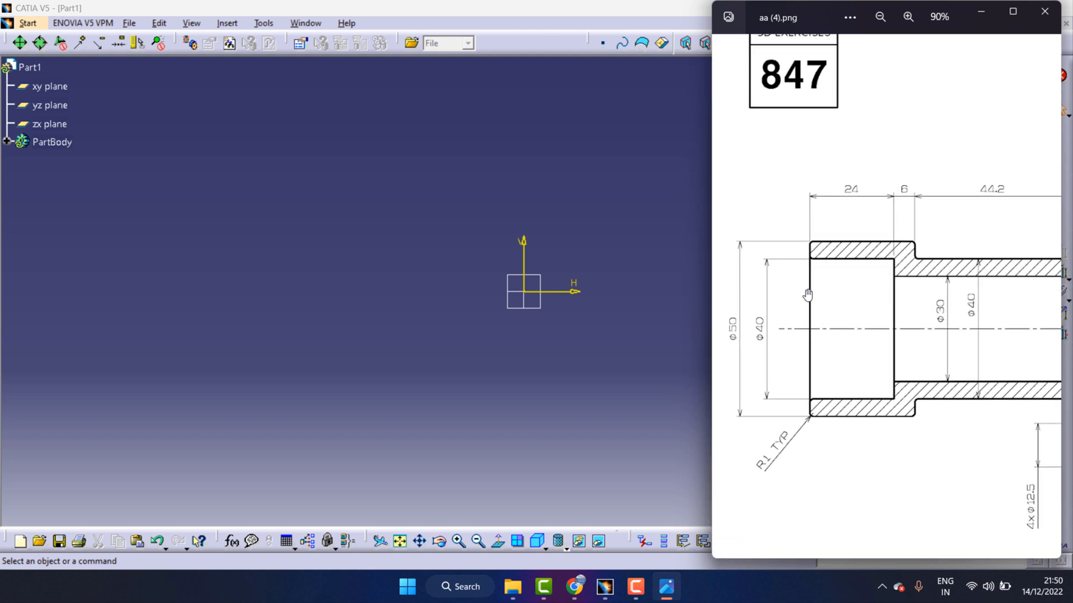
left_click(594, 270)
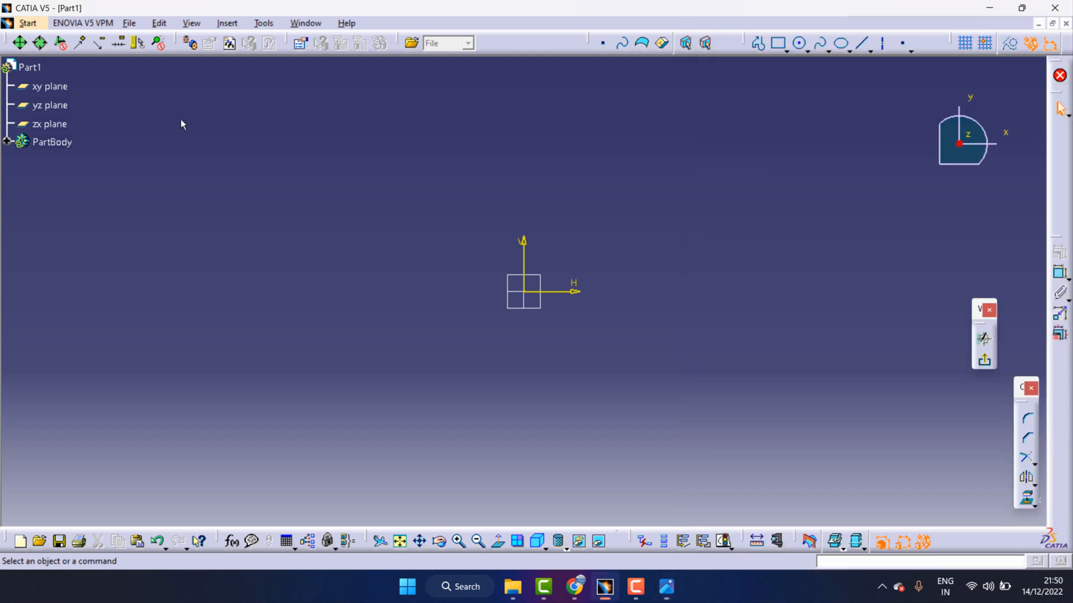
Sketch a profile from the origin: a horizontal line about 70 mm long along the H axis, followed by a vertical line downward
left_click(758, 43)
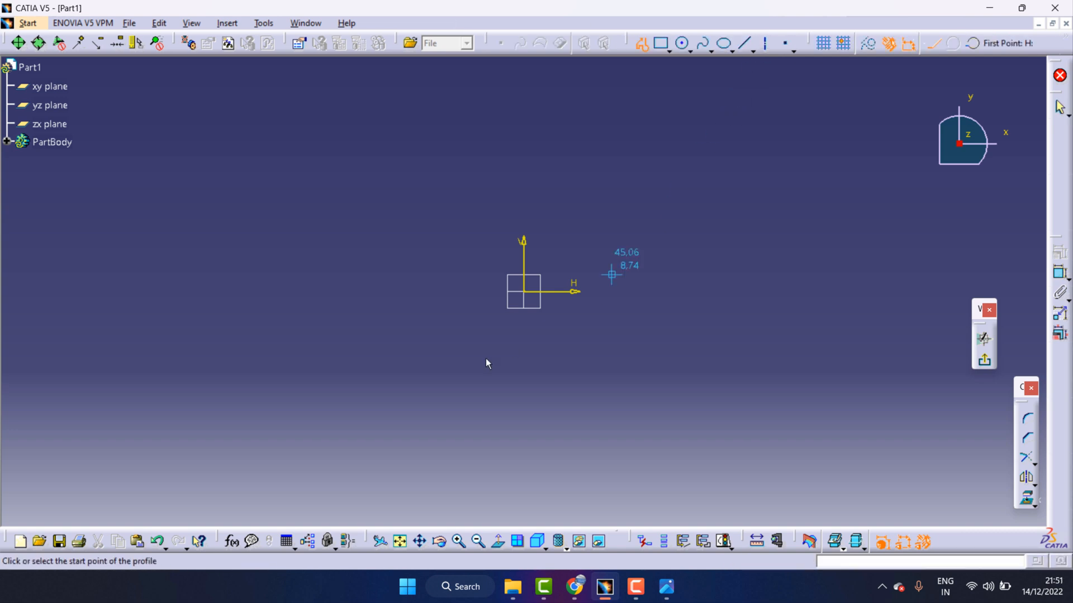
left_click(523, 291)
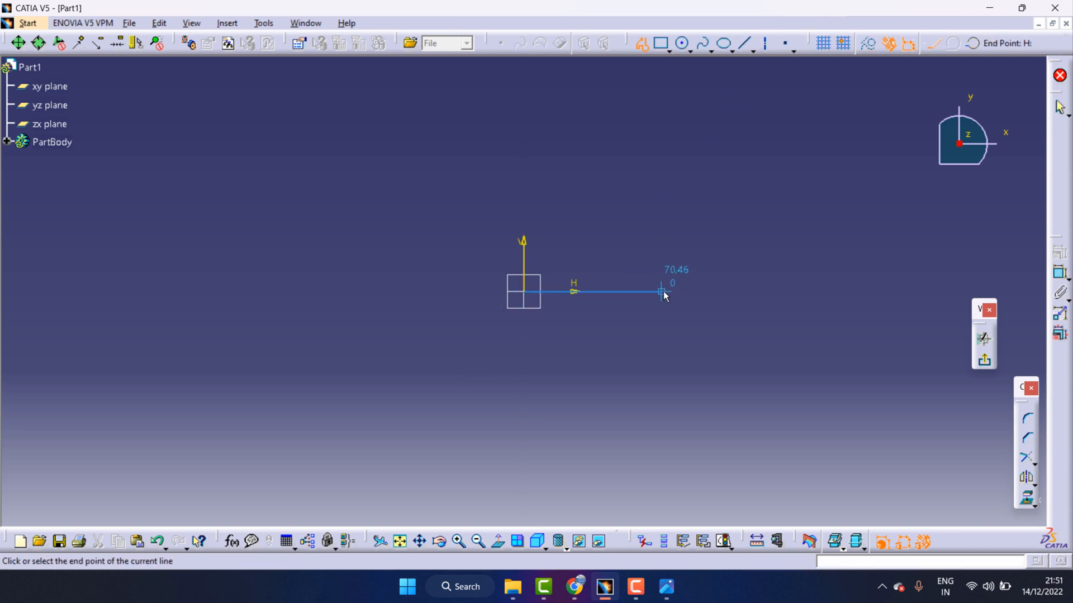
left_click(658, 307)
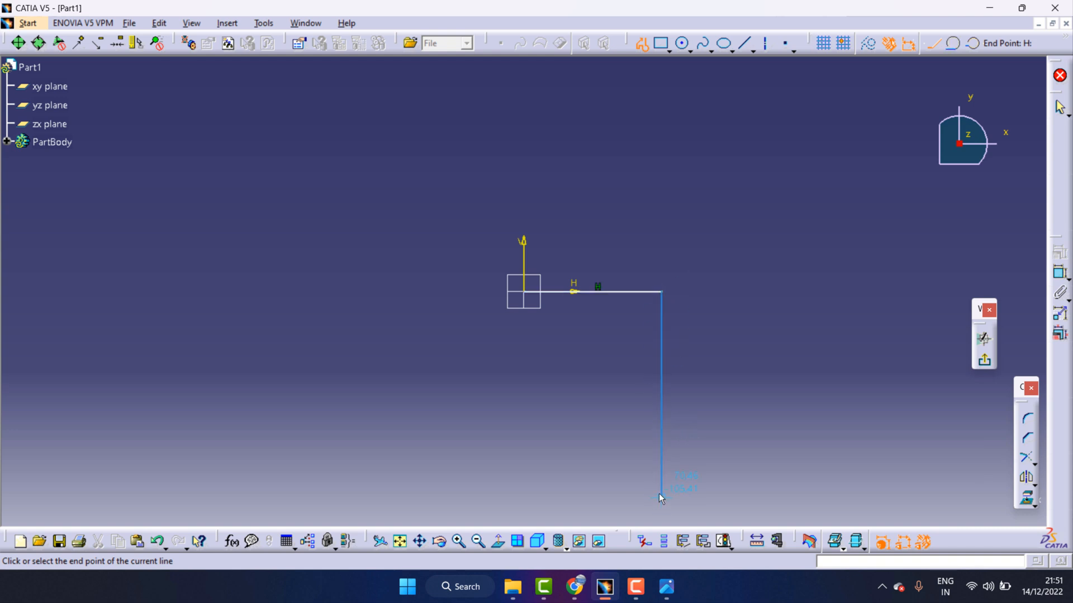
left_click(660, 493)
key("Escape")
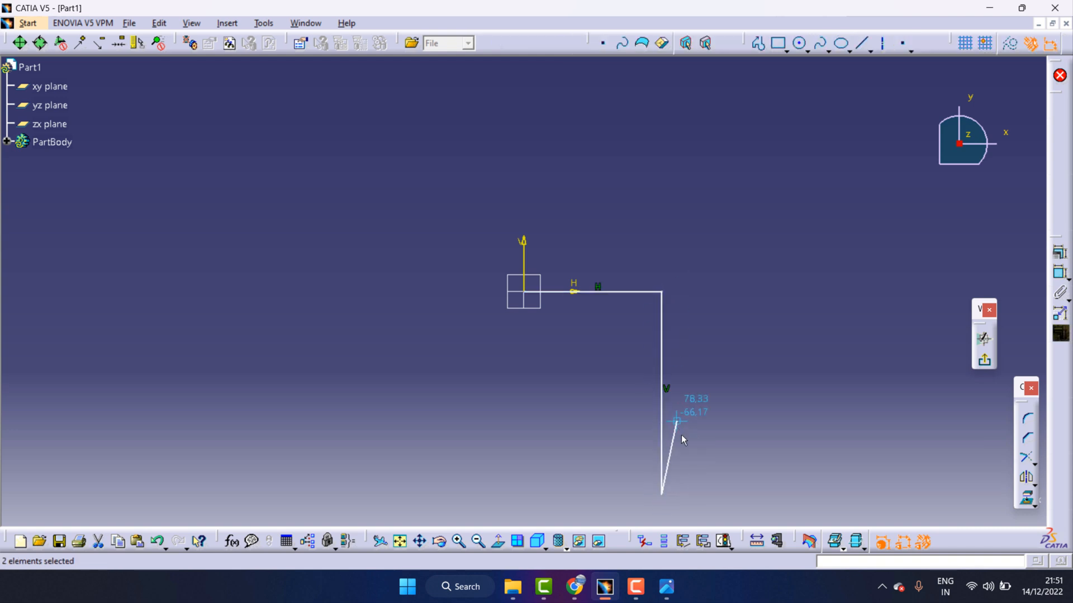
left_click(469, 588)
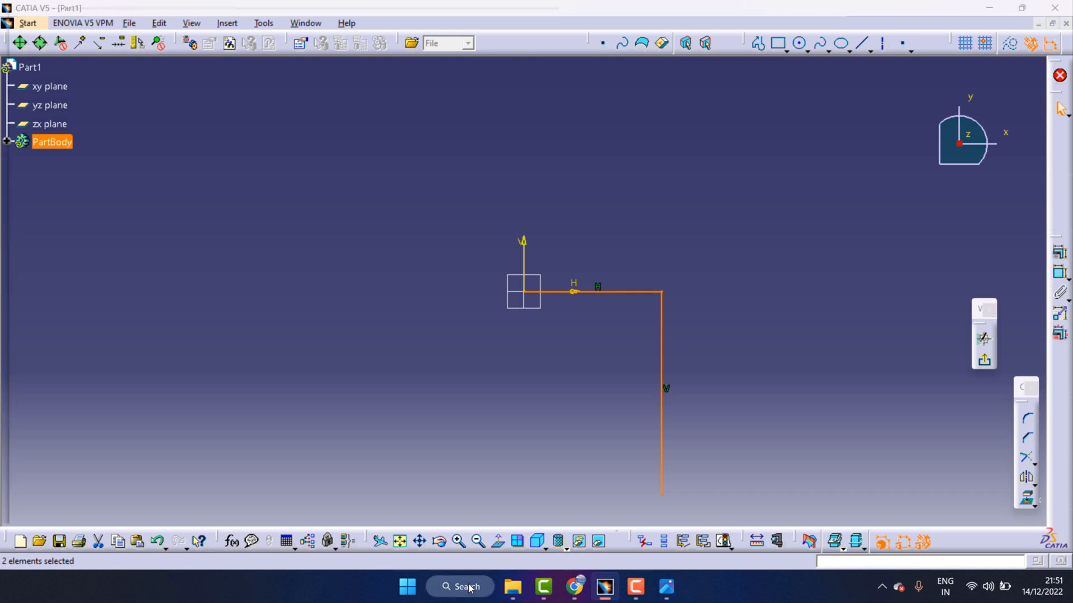
left_click(348, 157)
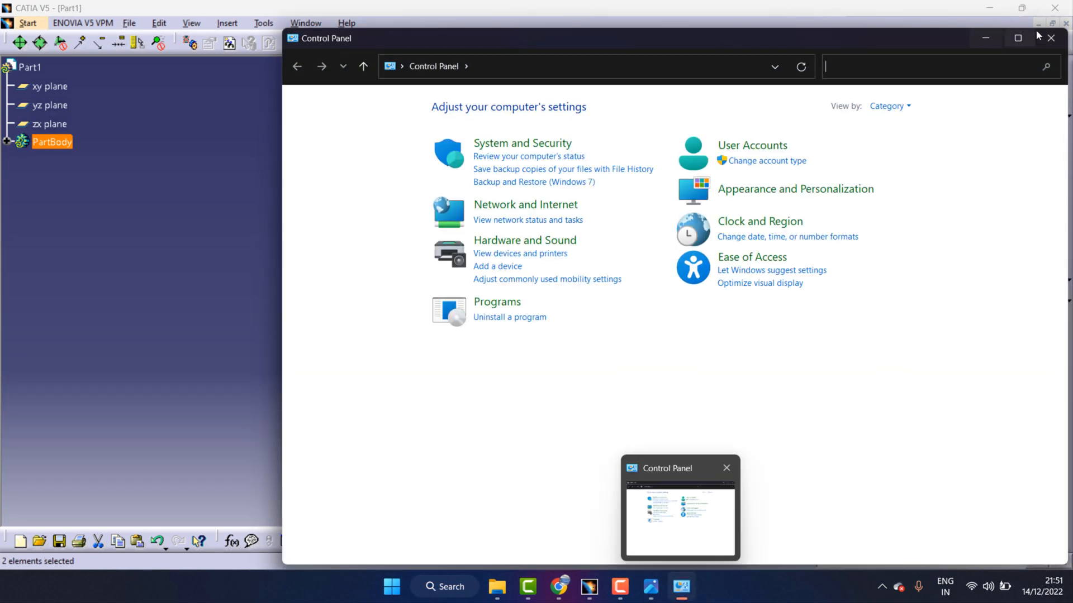
left_click(1051, 38)
Open the Windows Calculator and minimise its window
left_click(460, 587)
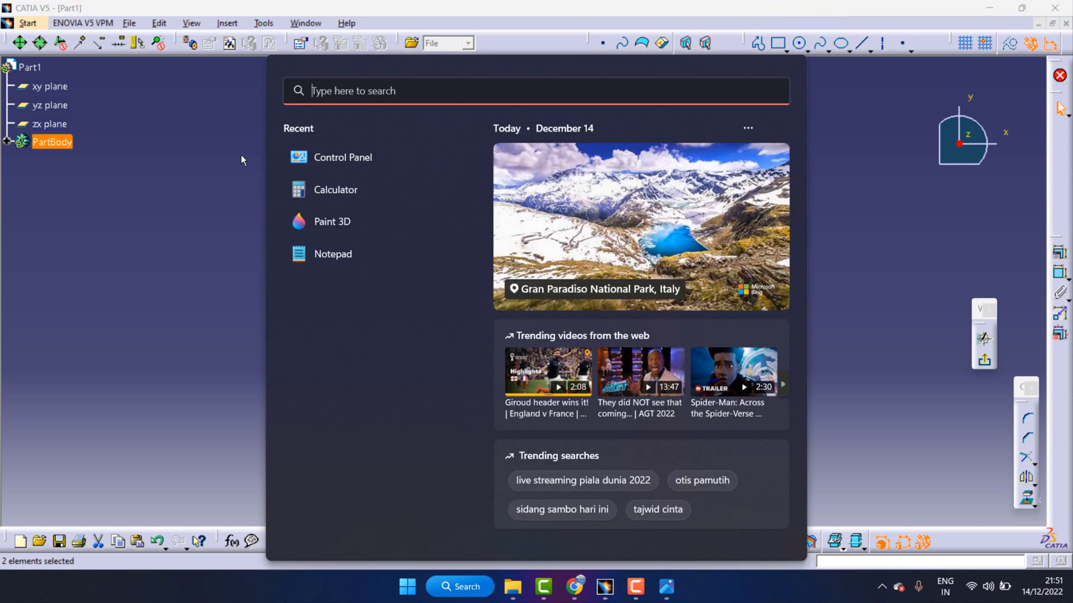
left_click(324, 189)
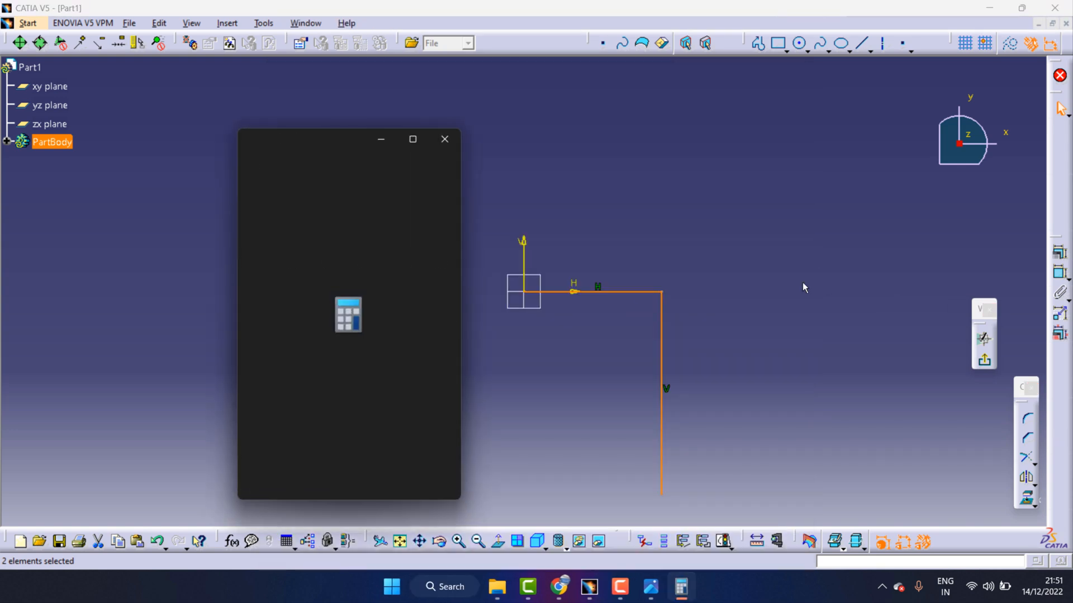
left_click(381, 139)
Examine the outer and inner diameter dimensions at the socket end of the sleeve in the reference drawing
left_click(651, 587)
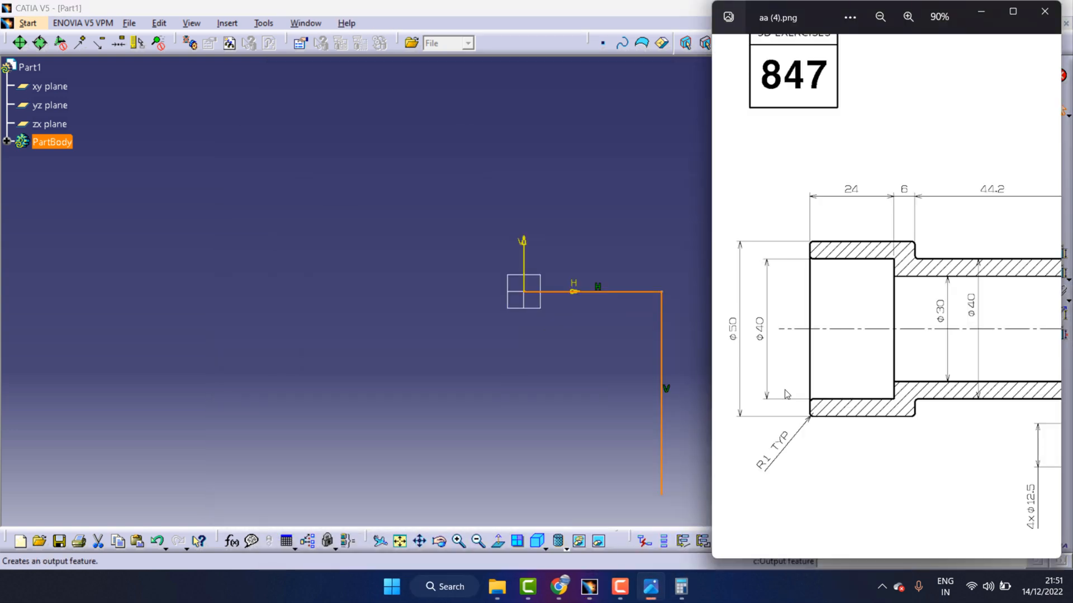
scroll(831, 323, "up", 1)
left_click_drag(831, 327, 909, 312)
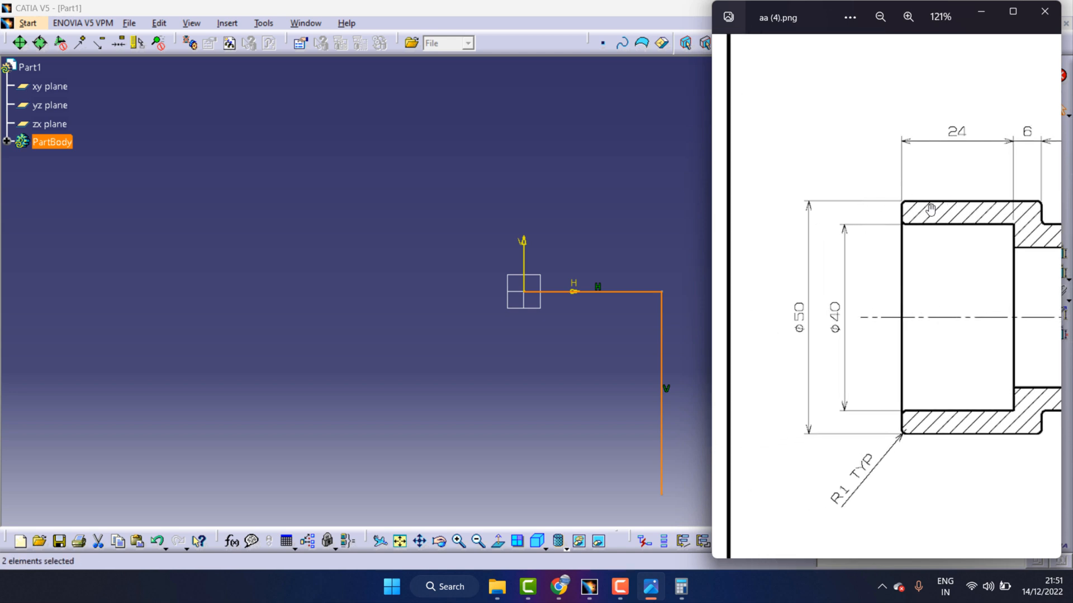
mouse_move(955, 249)
left_mouse_down()
mouse_move(902, 246)
mouse_move(921, 224)
mouse_move(782, 242)
mouse_move(931, 248)
left_mouse_up()
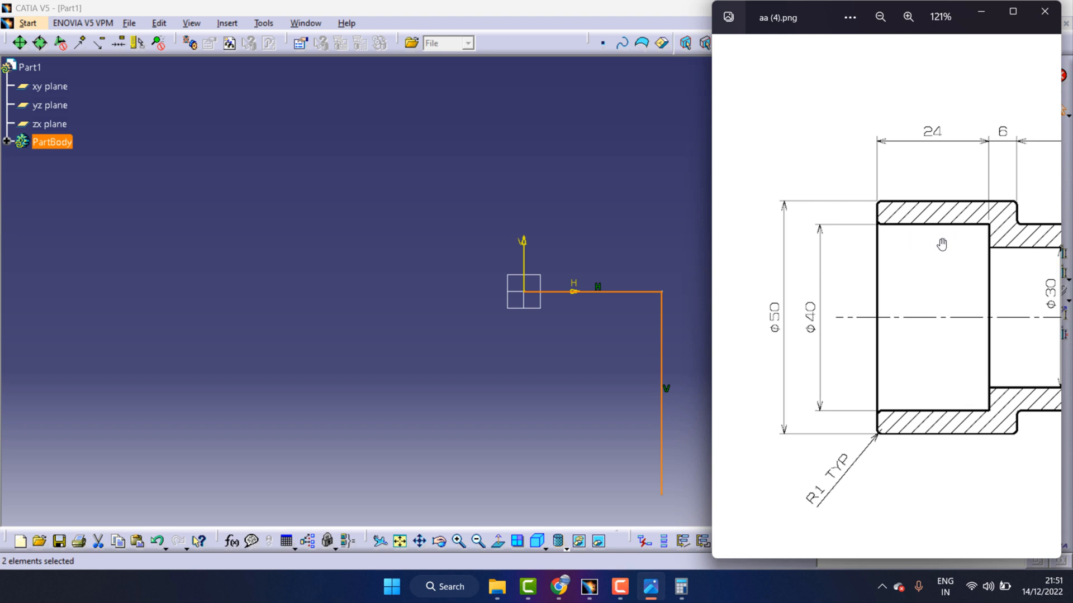
left_click_drag(885, 247, 915, 238)
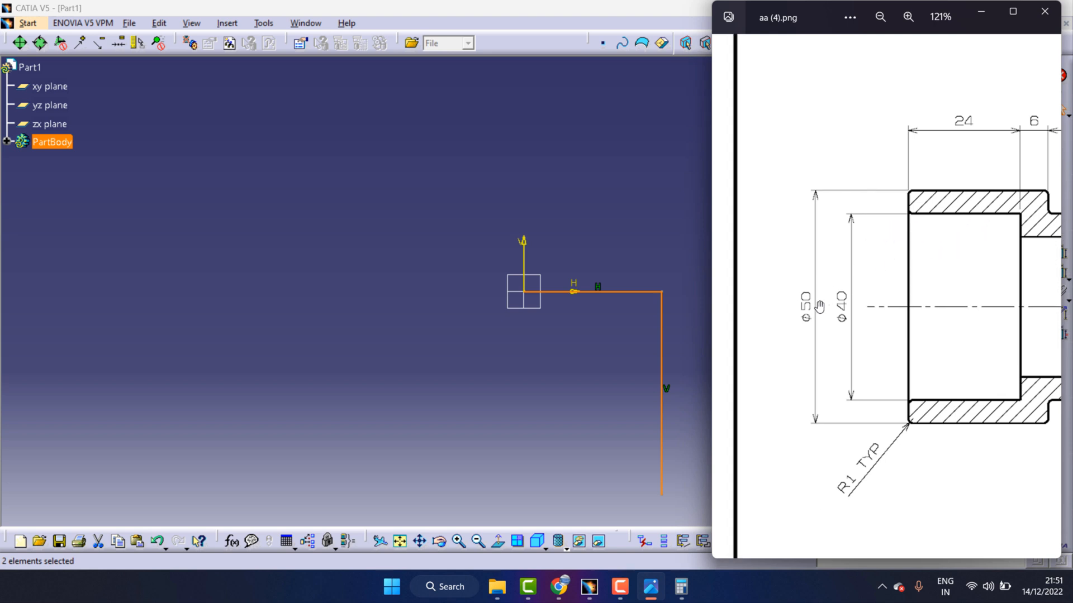
scroll(819, 307, "up", 5)
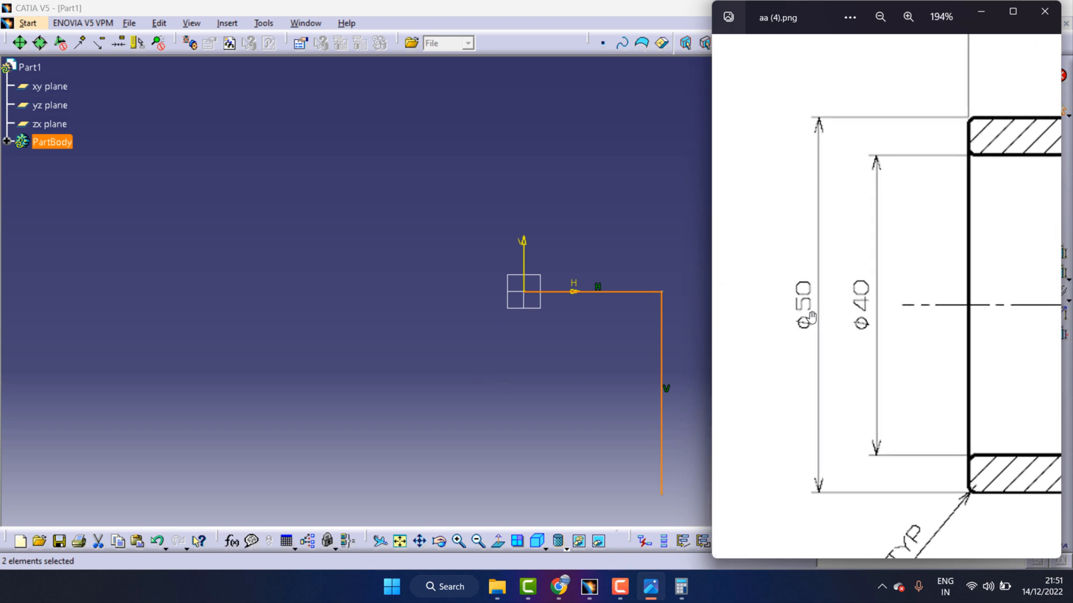
Dimension the horizontal line of the sketch profile and set its length to 25 mm
left_click(577, 345)
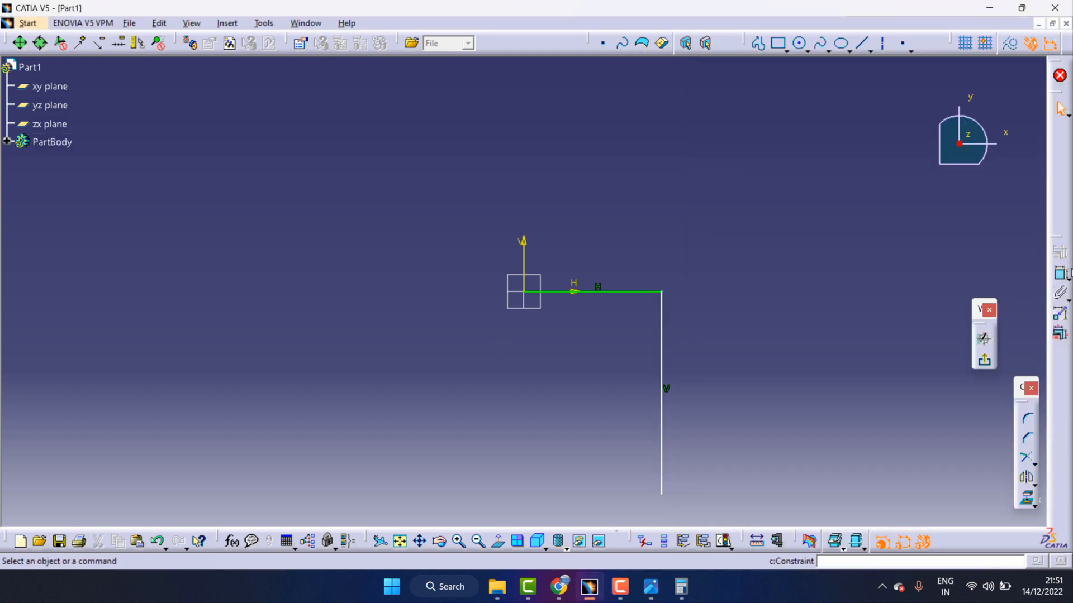
left_click(1060, 272)
left_click(603, 291)
left_click(586, 197)
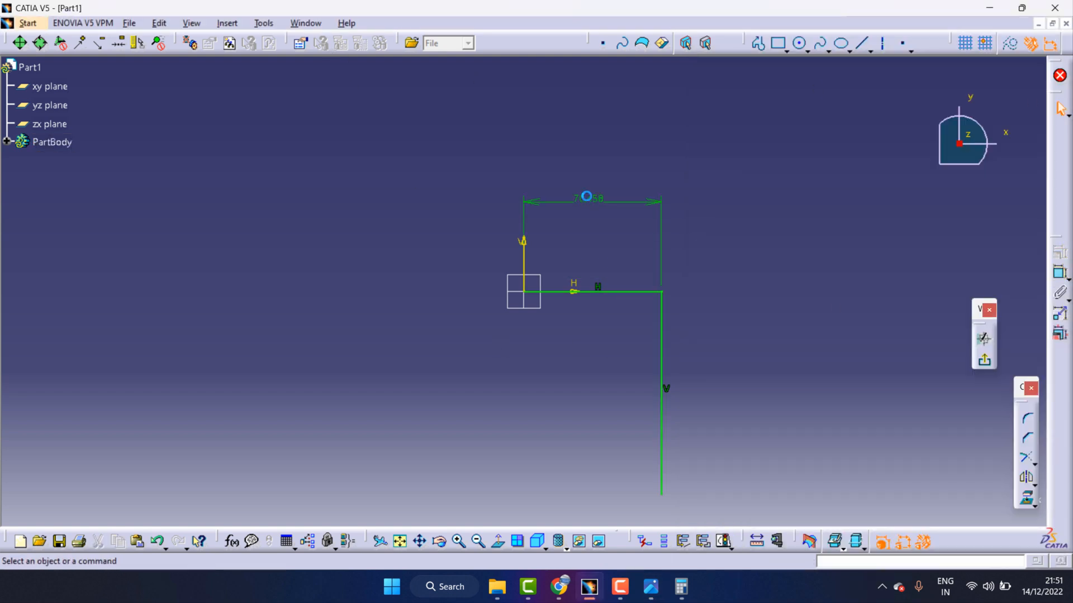
double_click(590, 199)
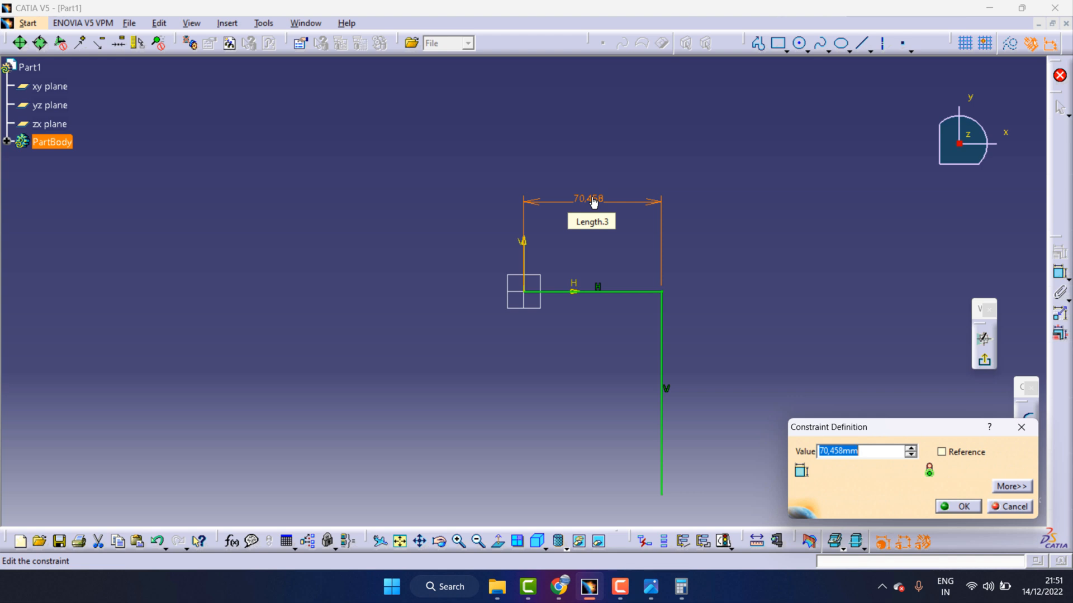
type("25")
left_click(958, 507)
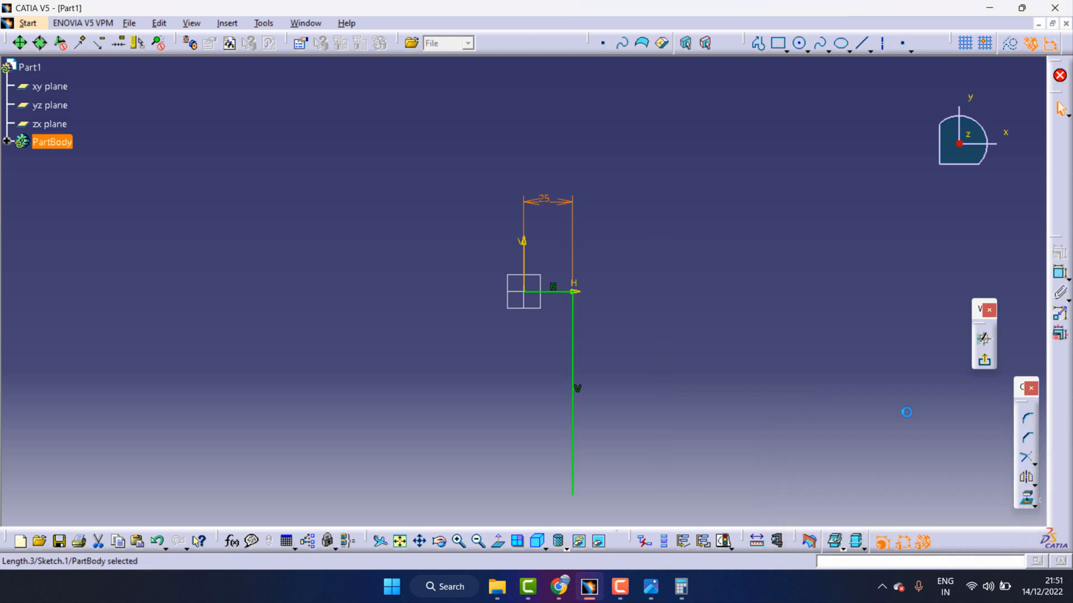
left_click(459, 541)
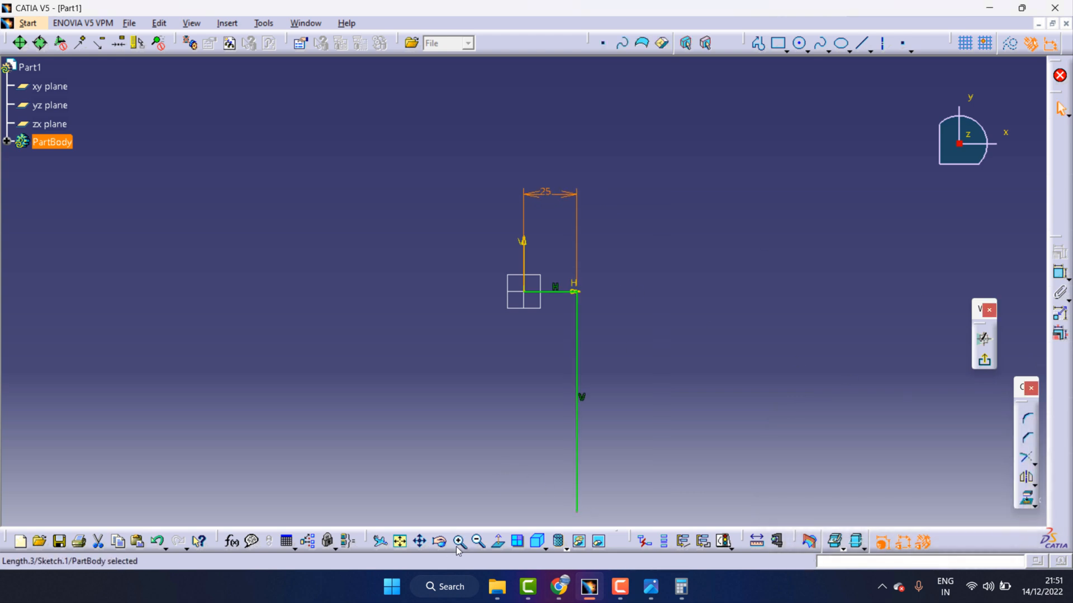
Examine the socket-end length dimensions in the reference drawing and add 24 and 6 in the Calculator
left_click(651, 587)
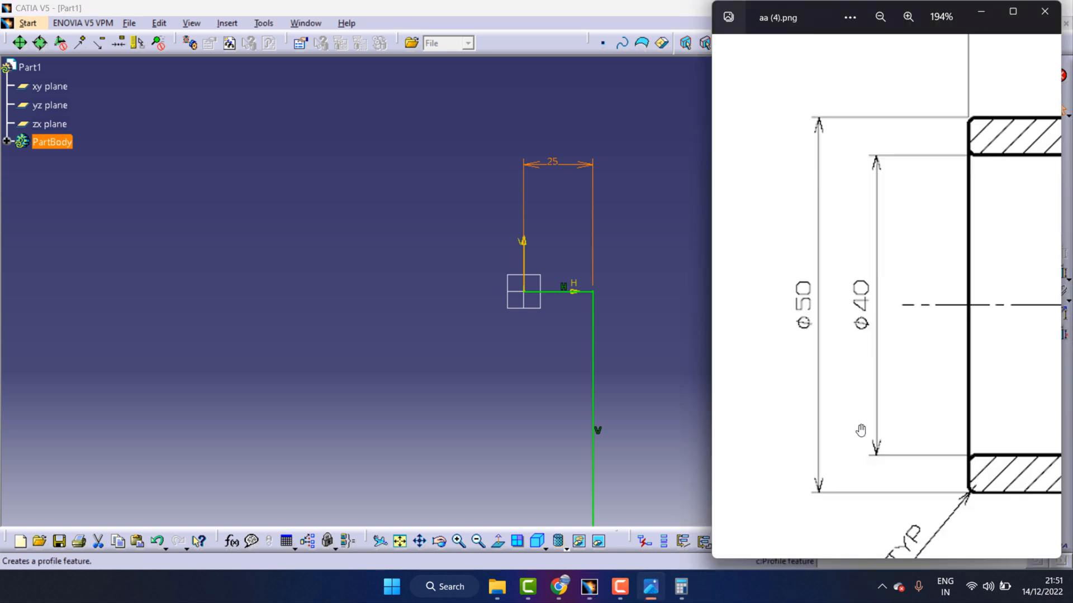
scroll(875, 303, "down", 3)
scroll(923, 204, "up", 3)
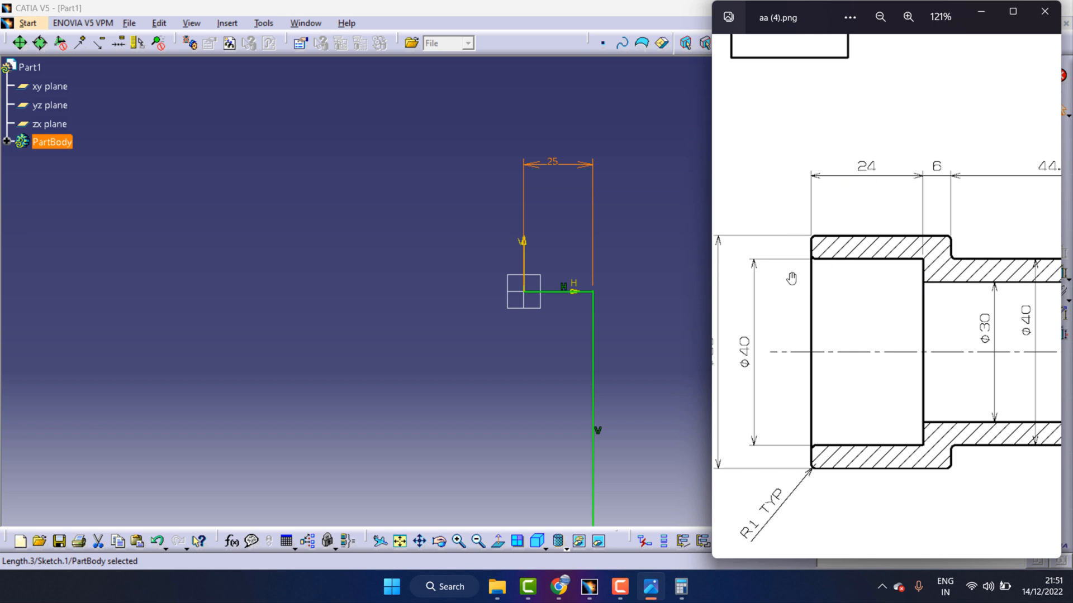
scroll(927, 273, "down", 2)
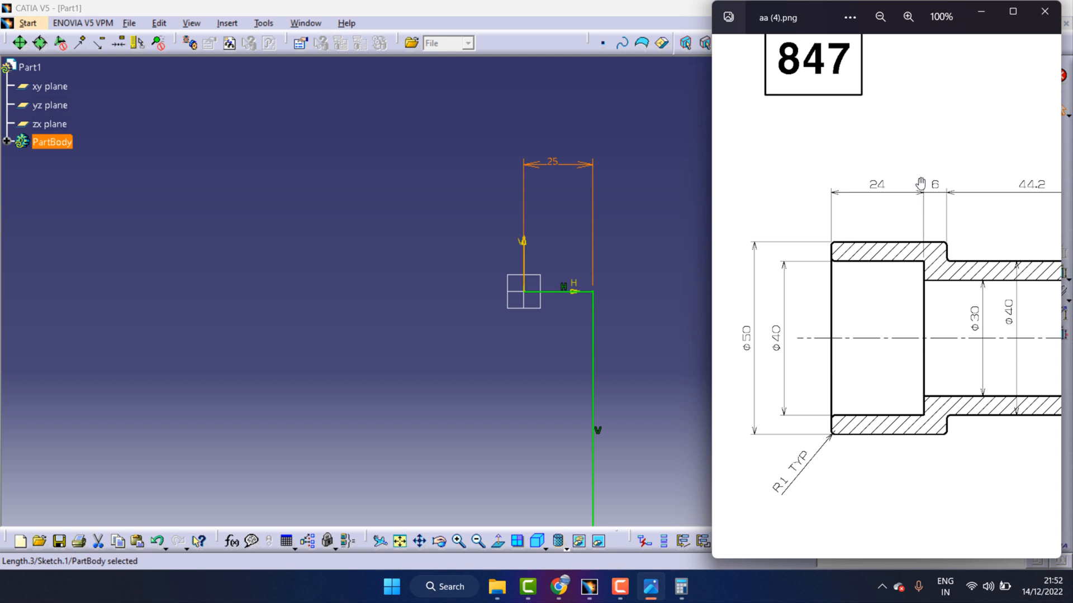
left_click(681, 587)
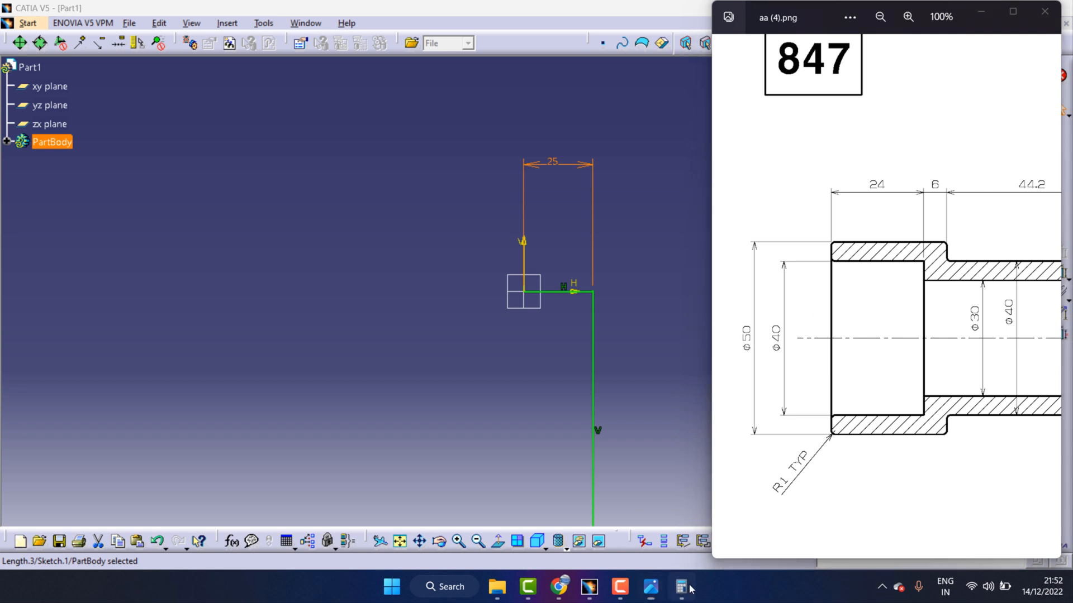
left_click(373, 301)
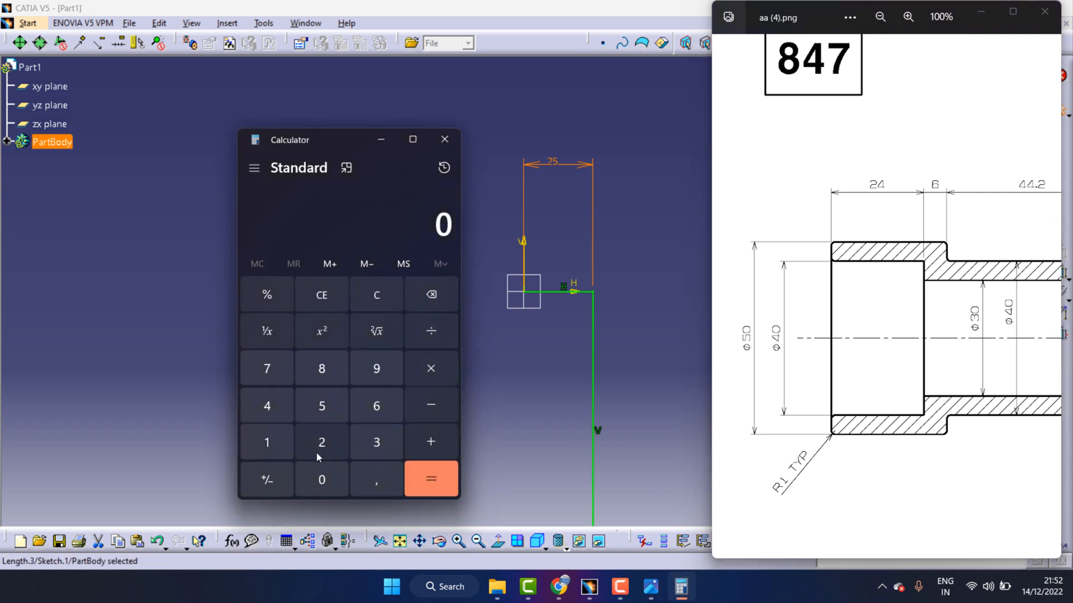
left_click(270, 386)
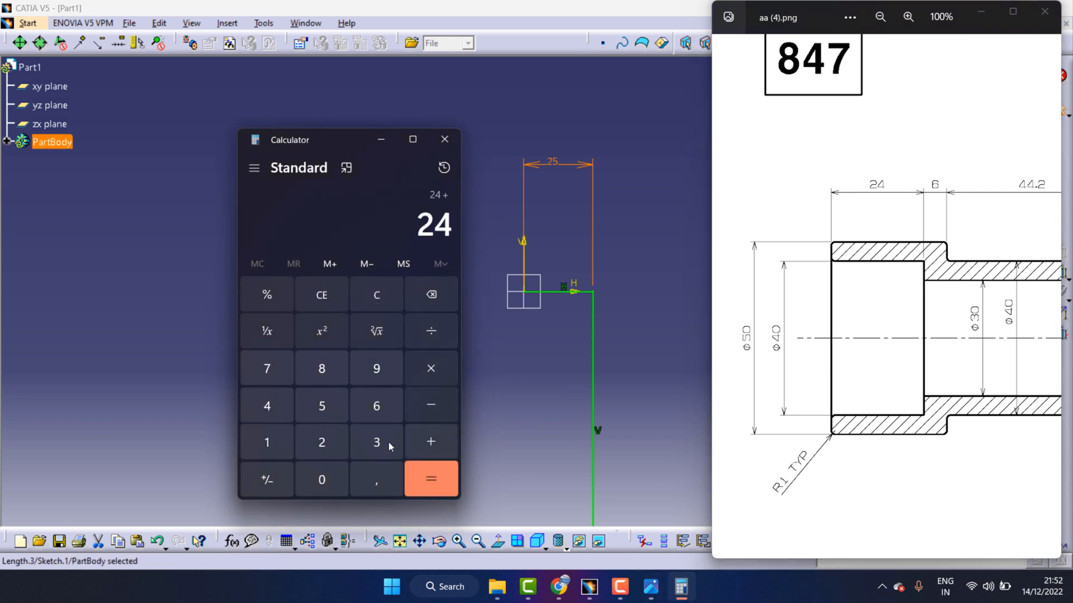
left_click(383, 402)
left_click(447, 476)
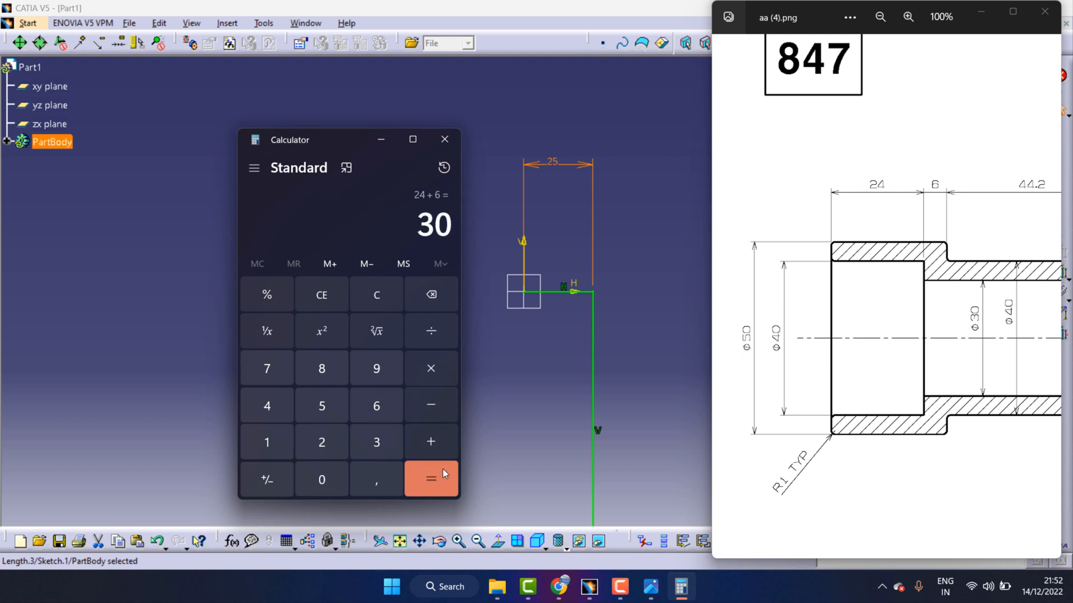
scroll(869, 289, "up", 3)
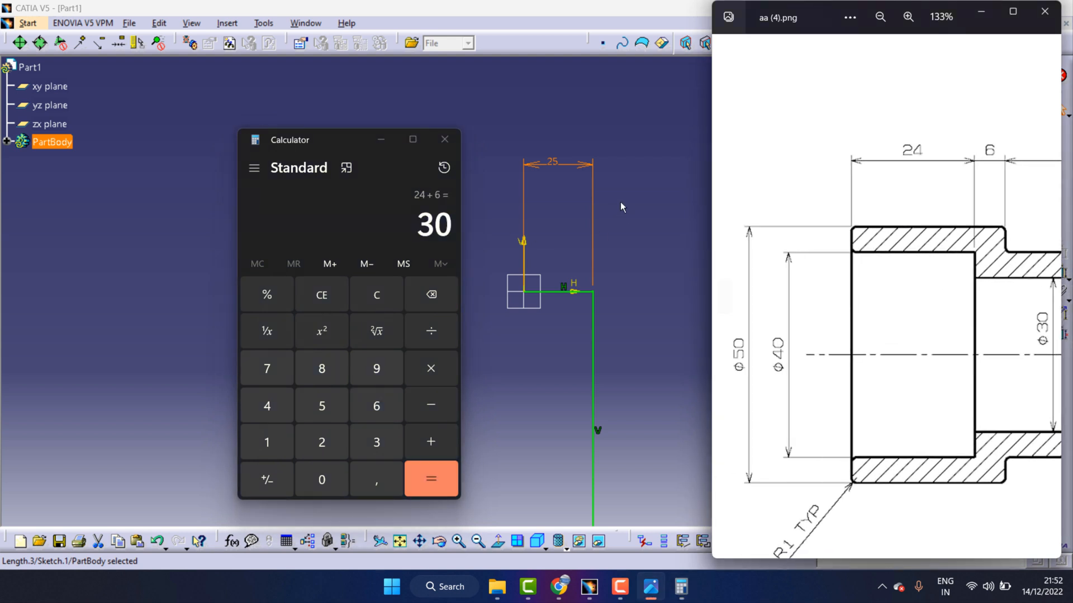
Dimension the profile's vertical line and set its length to 30 mm
left_click(607, 332)
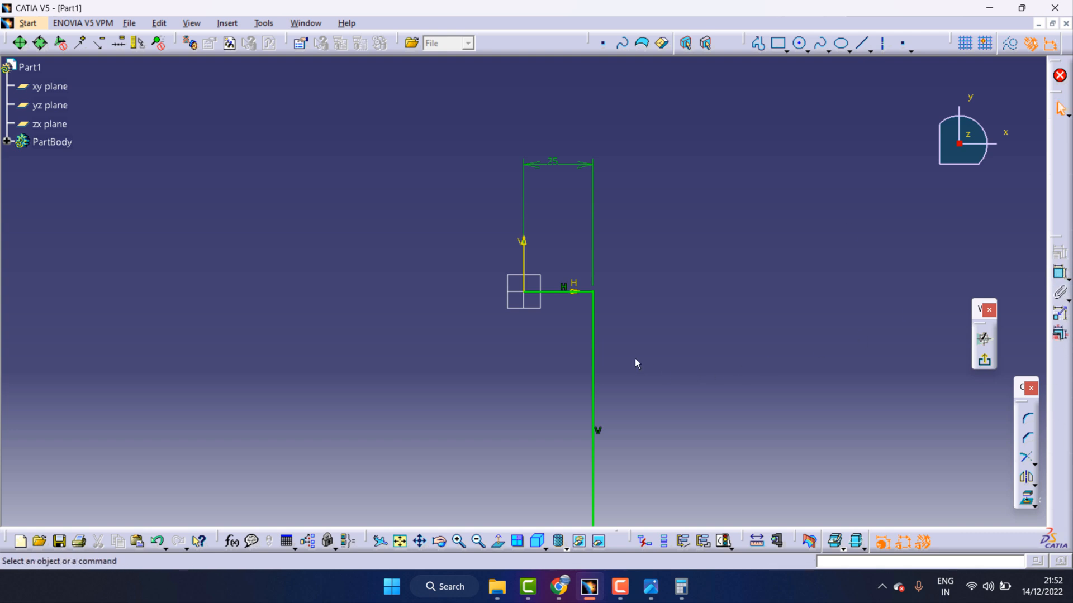
left_click(596, 346)
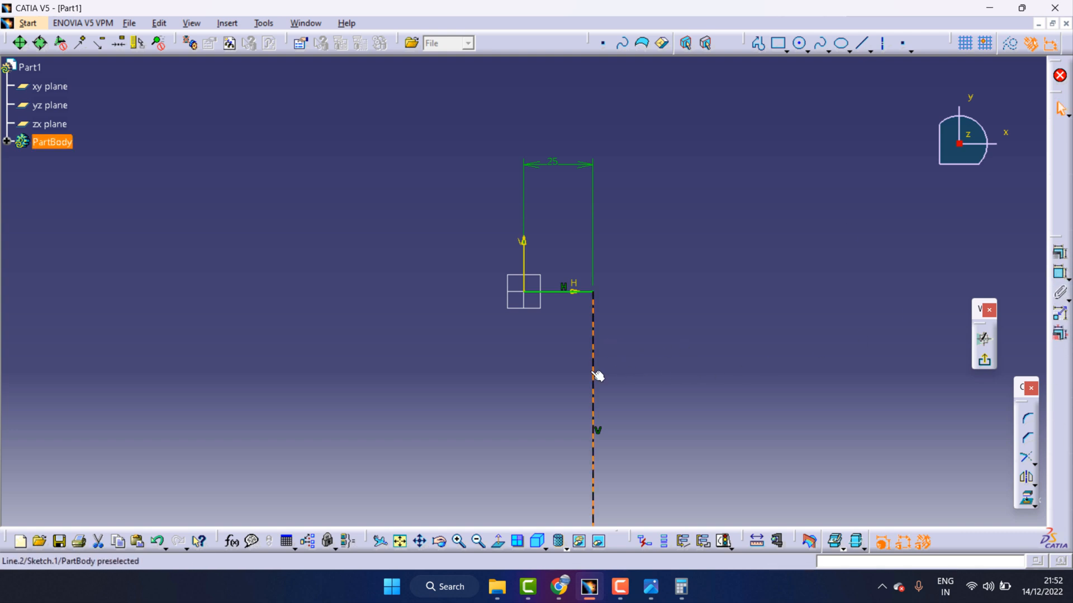
left_click(1058, 272)
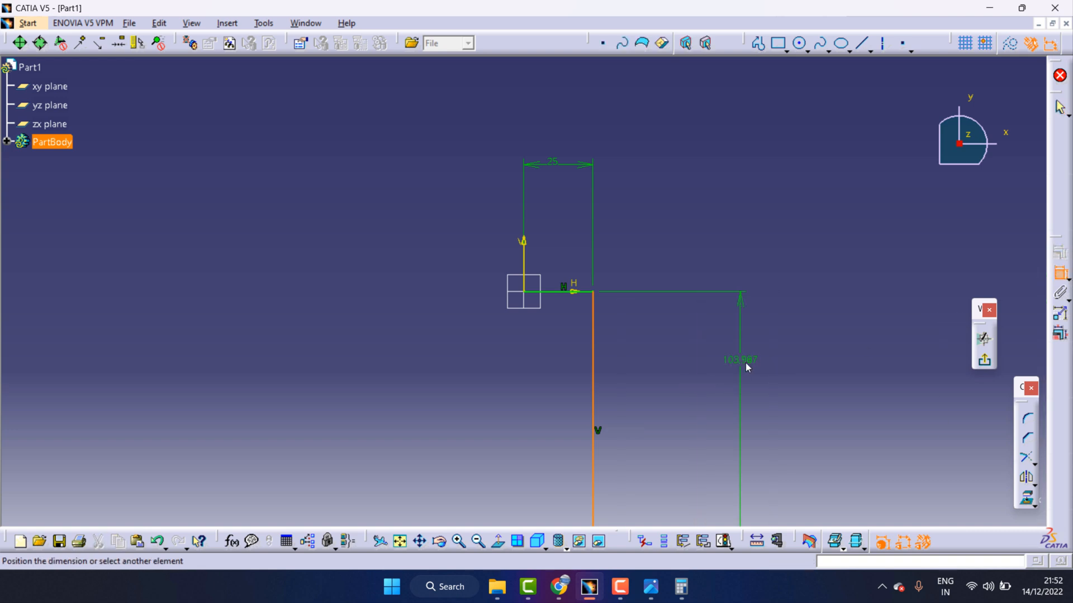
double_click(754, 362)
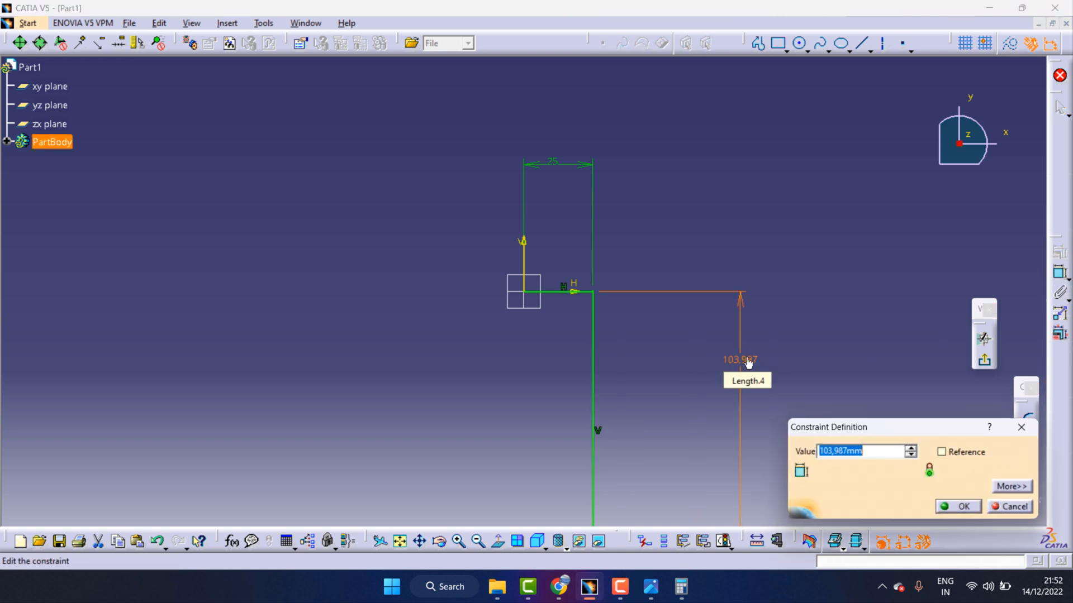
type("30")
key("Return")
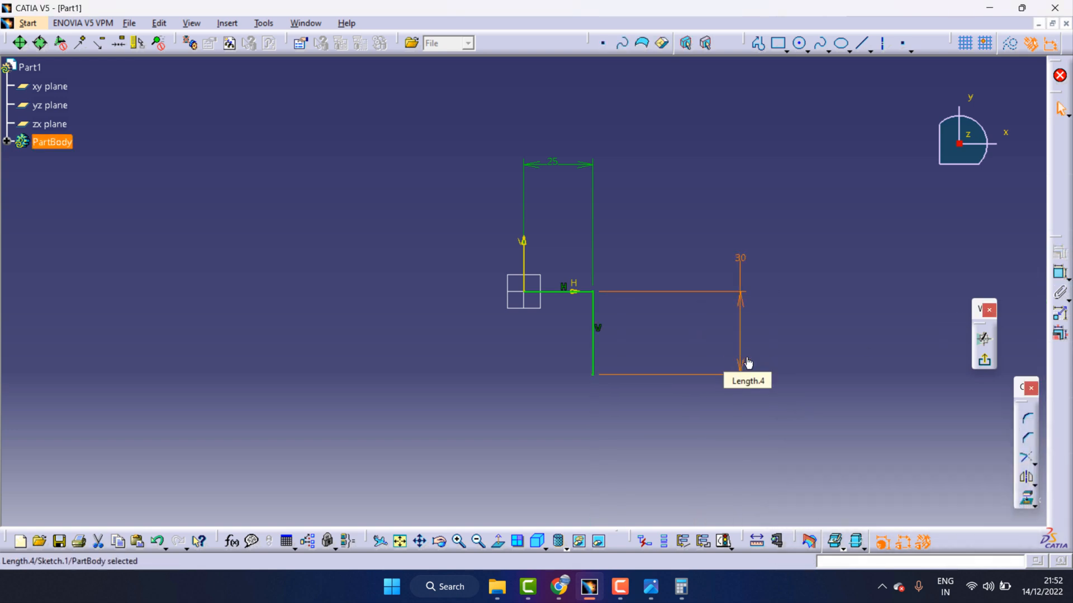
Continue the profile from its lower end with a line inward to about 17 mm from the V axis, one down about 43 mm, and one outward
left_click(659, 583)
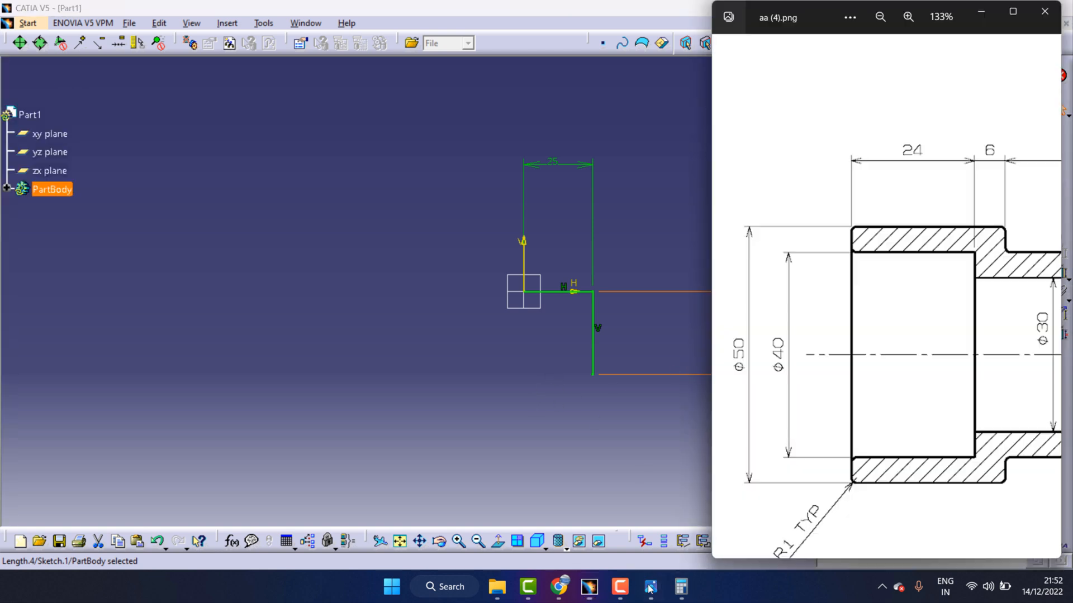
scroll(886, 316, "down", 3)
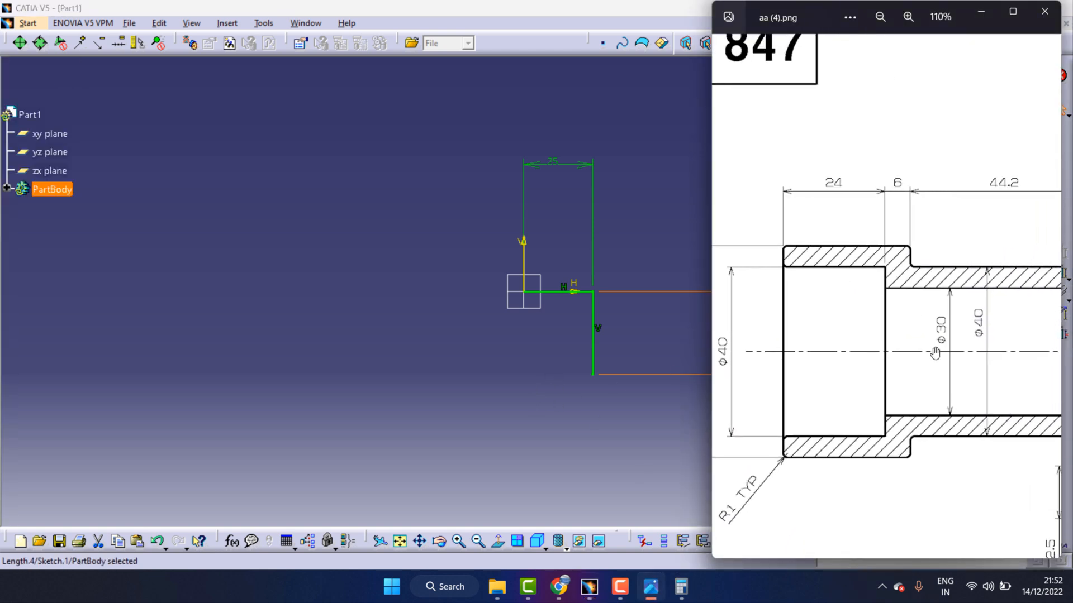
scroll(902, 298, "down", 5)
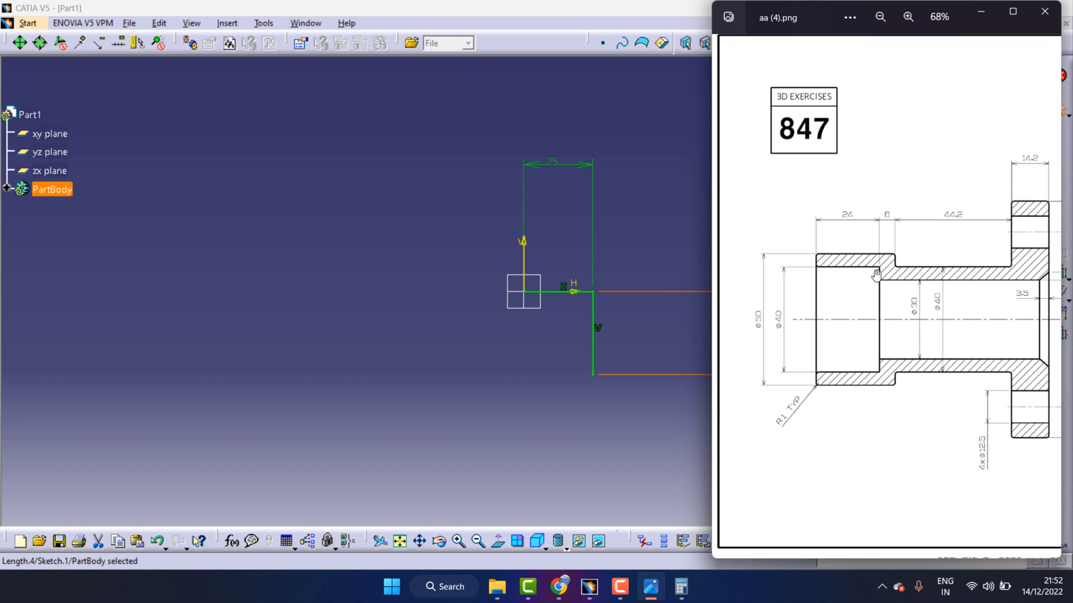
scroll(876, 274, "up", 1)
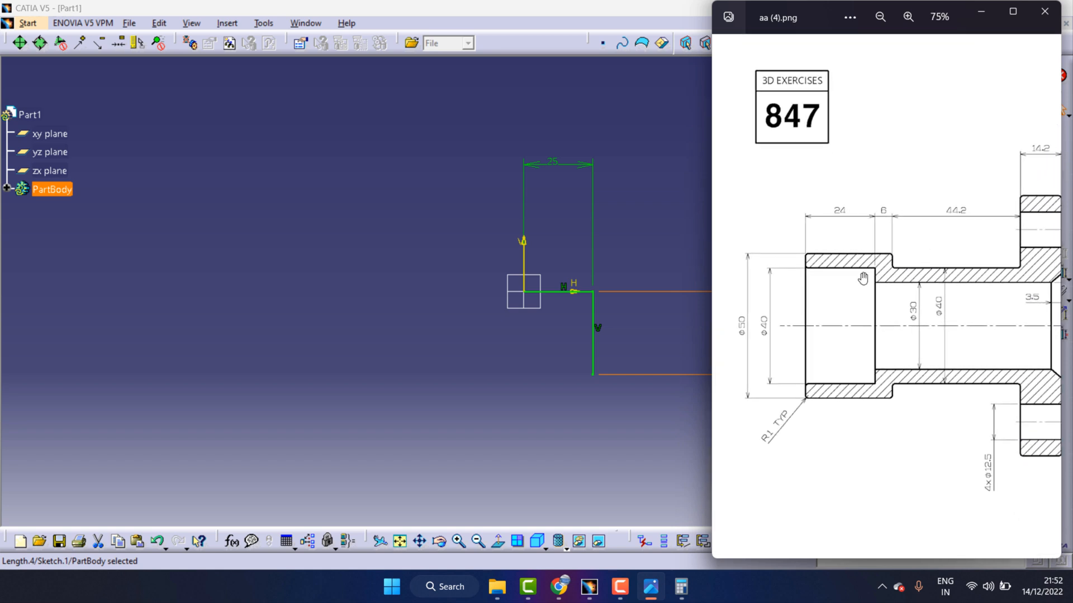
scroll(863, 278, "up", 2)
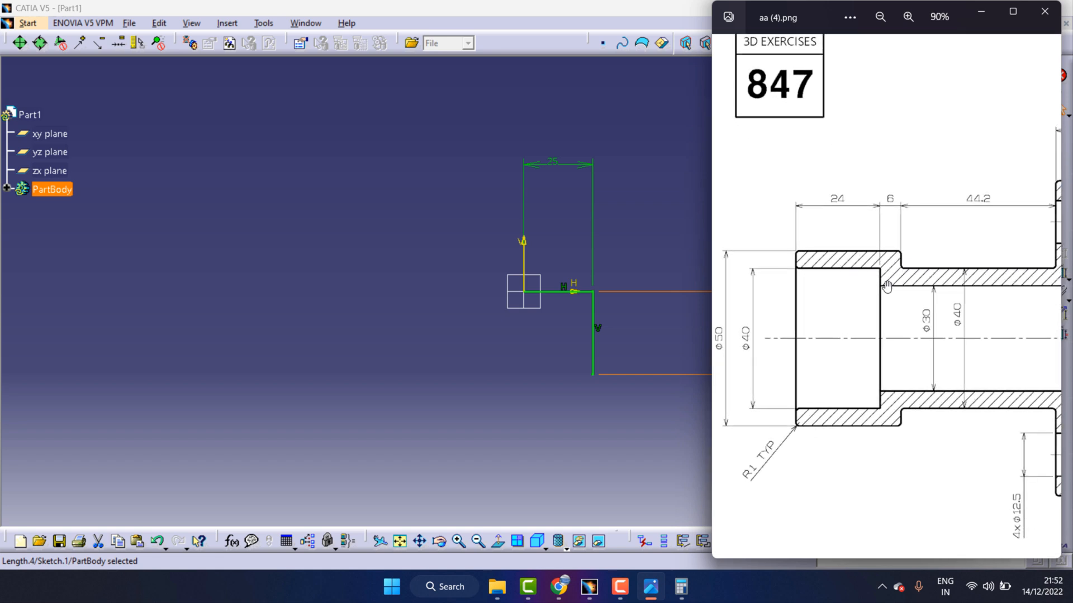
left_click(614, 416)
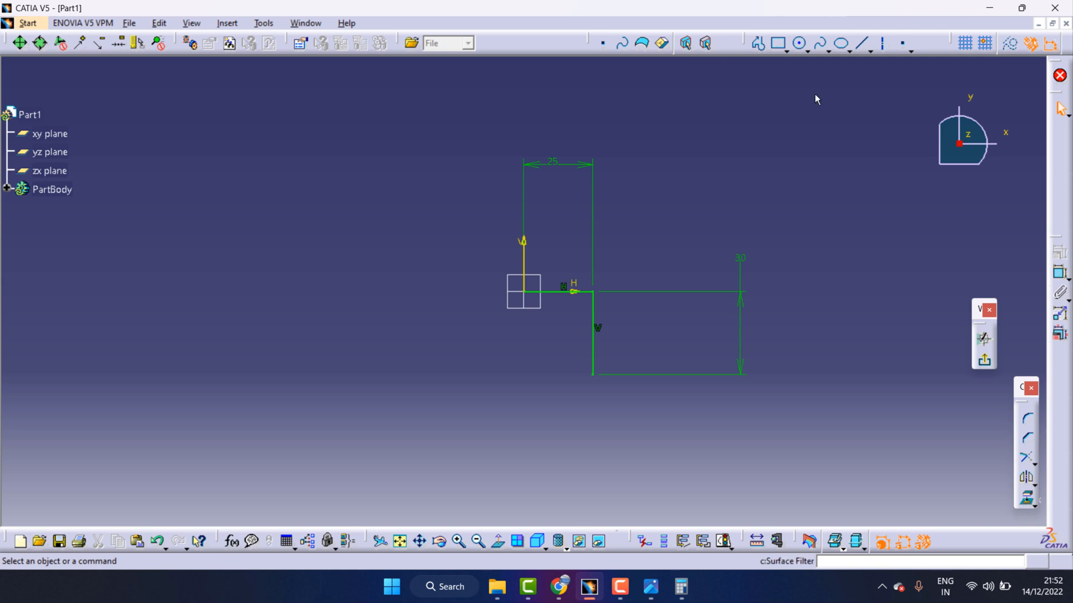
left_click(759, 44)
left_click(593, 375)
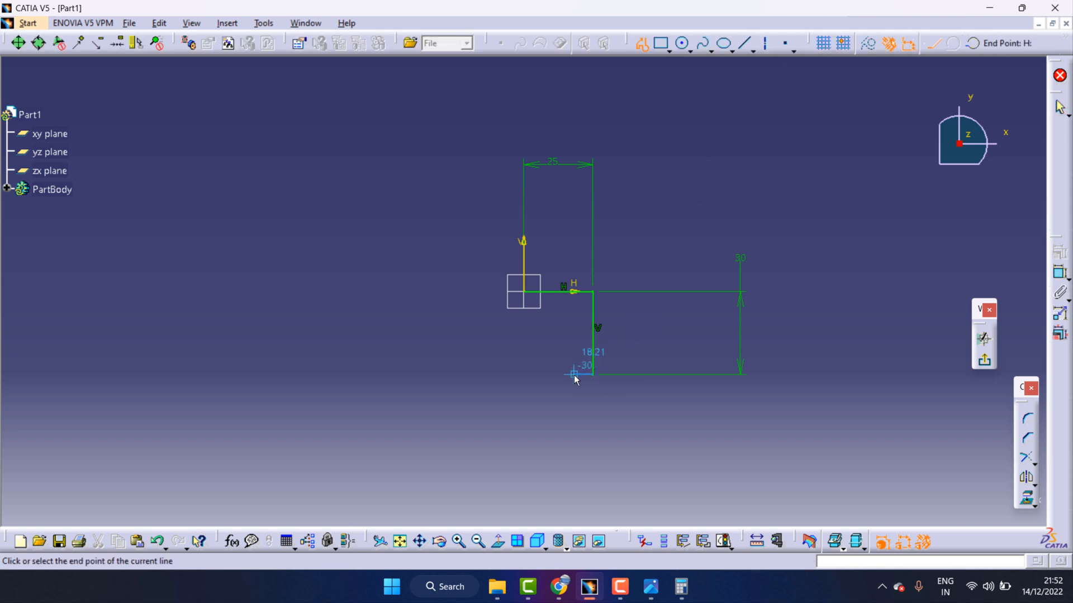
left_click(571, 374)
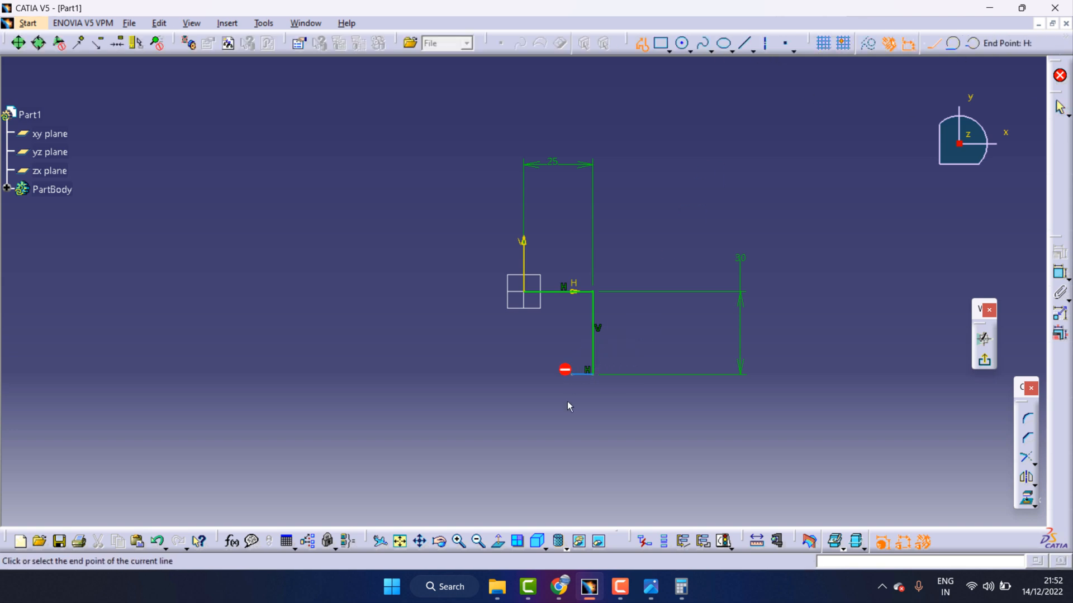
left_click(571, 494)
left_click(754, 494)
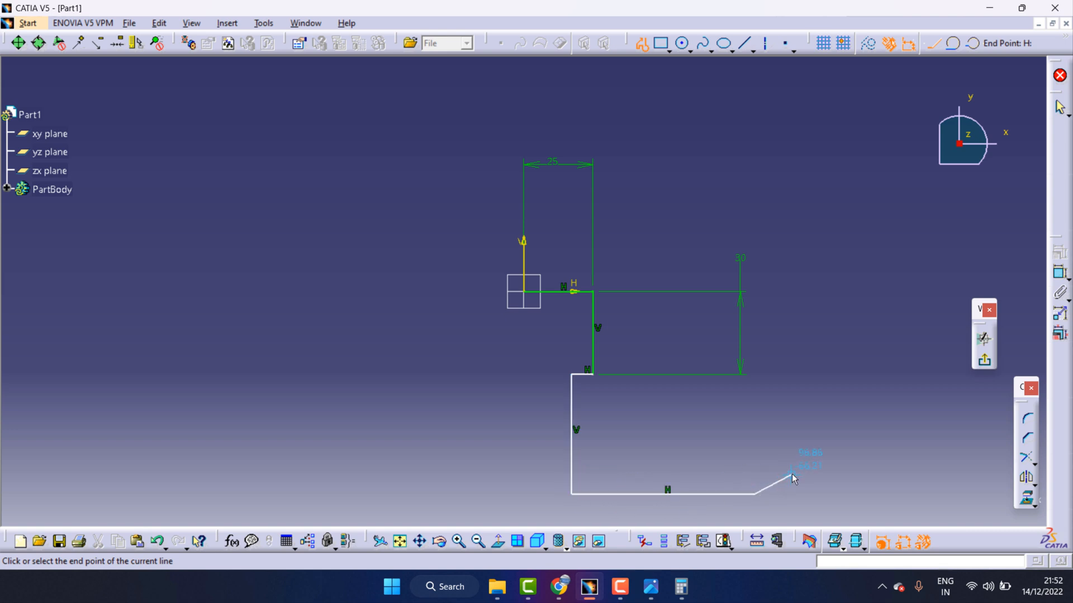
key("Escape")
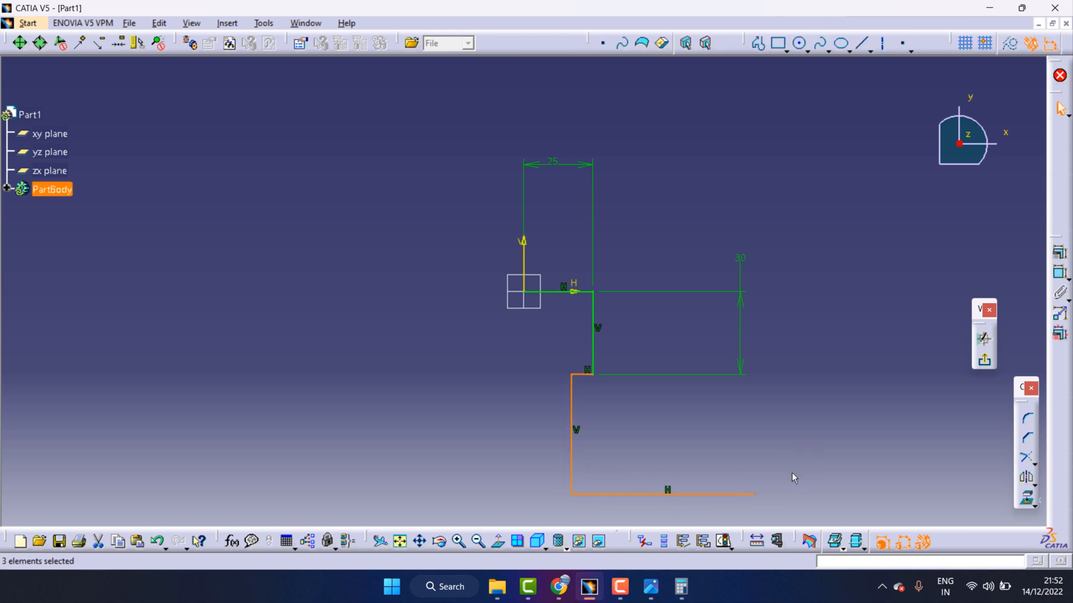
Dimension the lower vertical line's distance from the V axis and set it to 20 mm, per the drawing's neck diameter
left_click(651, 586)
scroll(849, 395, "up", 5)
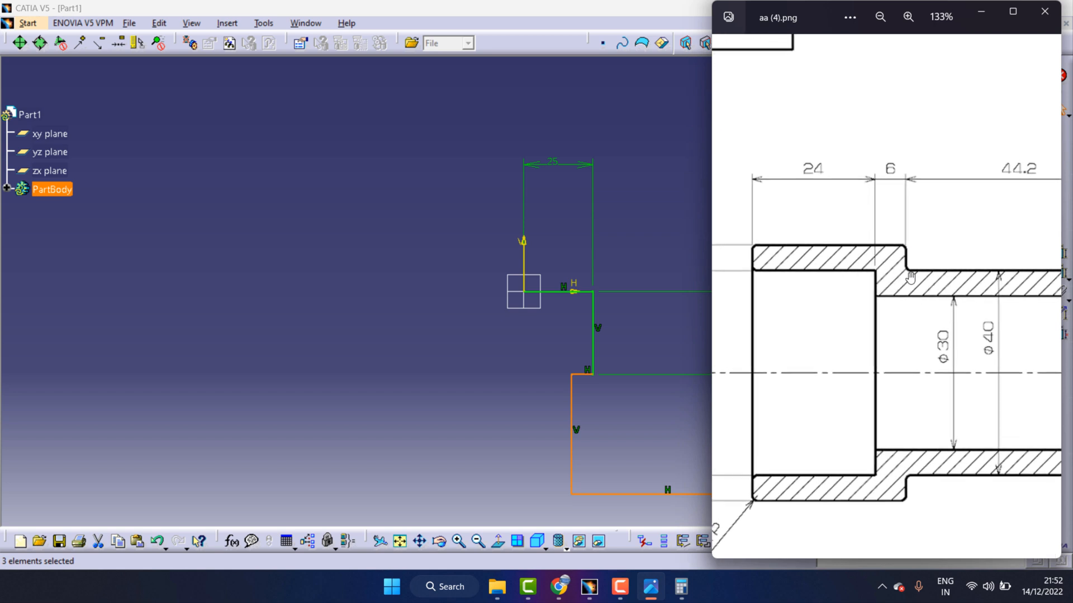
left_click_drag(875, 302, 920, 296)
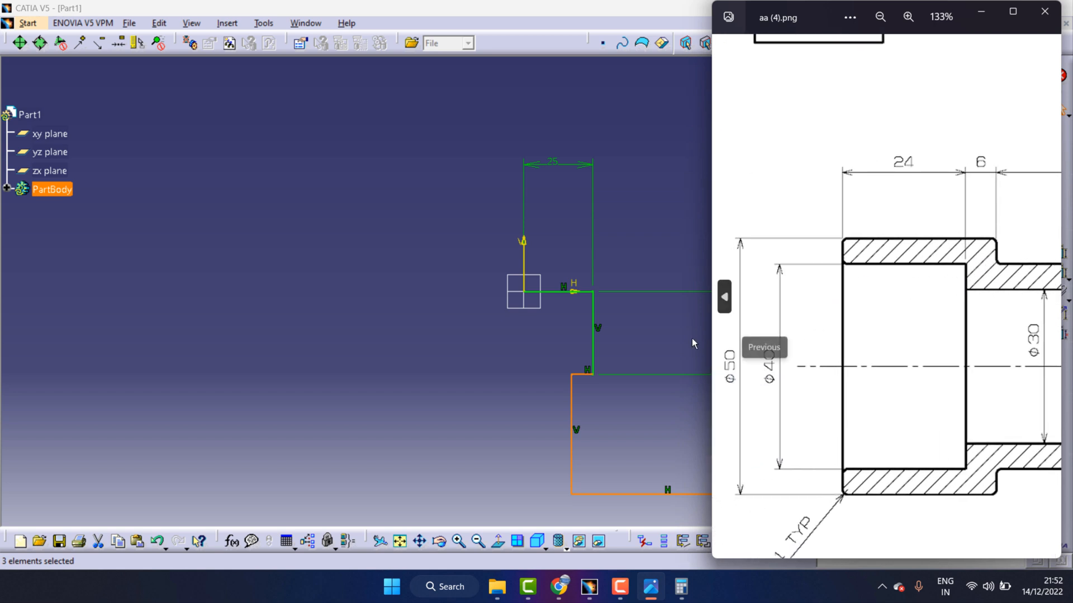
left_click(662, 339)
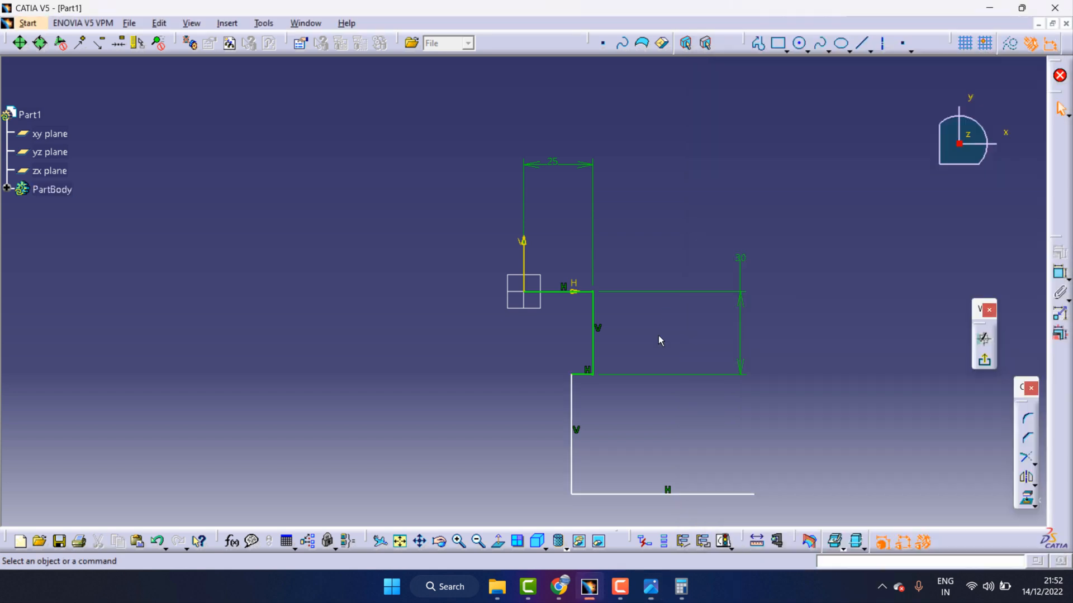
left_click(1060, 272)
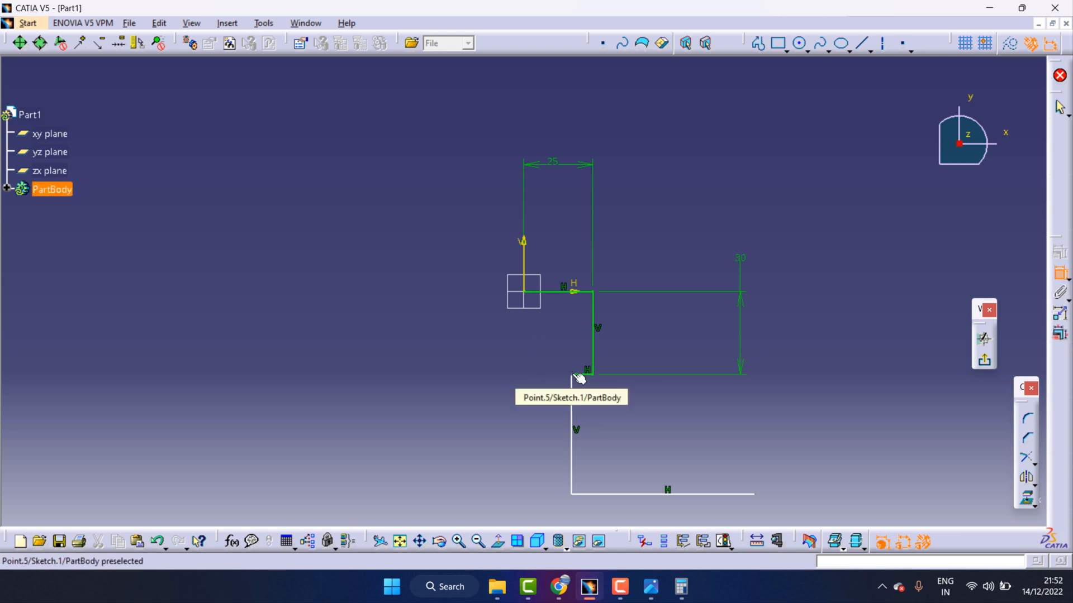
left_click(571, 385)
left_click(524, 274)
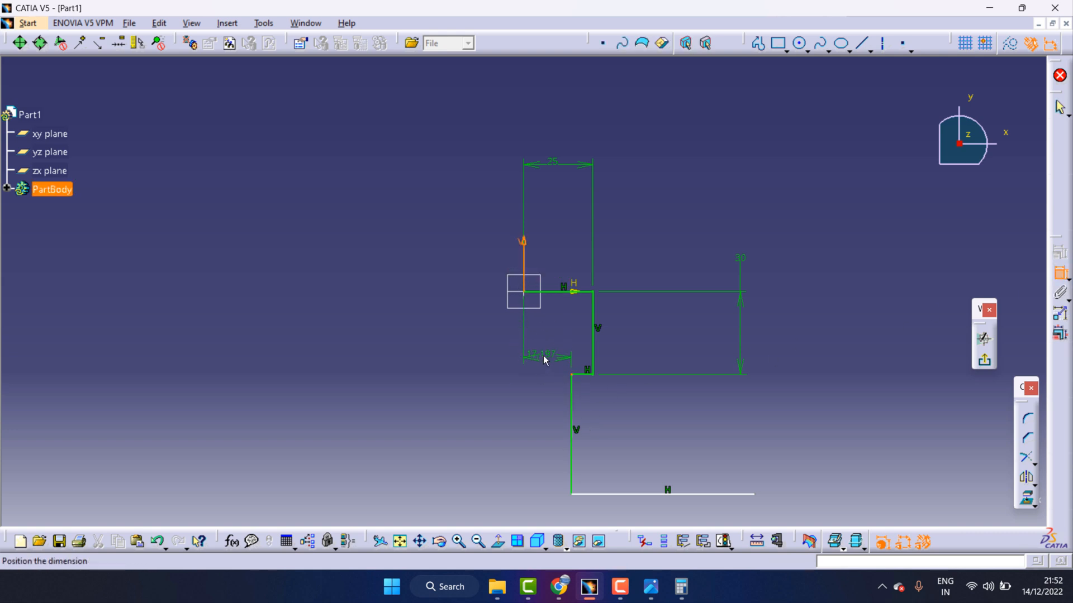
left_click(534, 359)
double_click(543, 352)
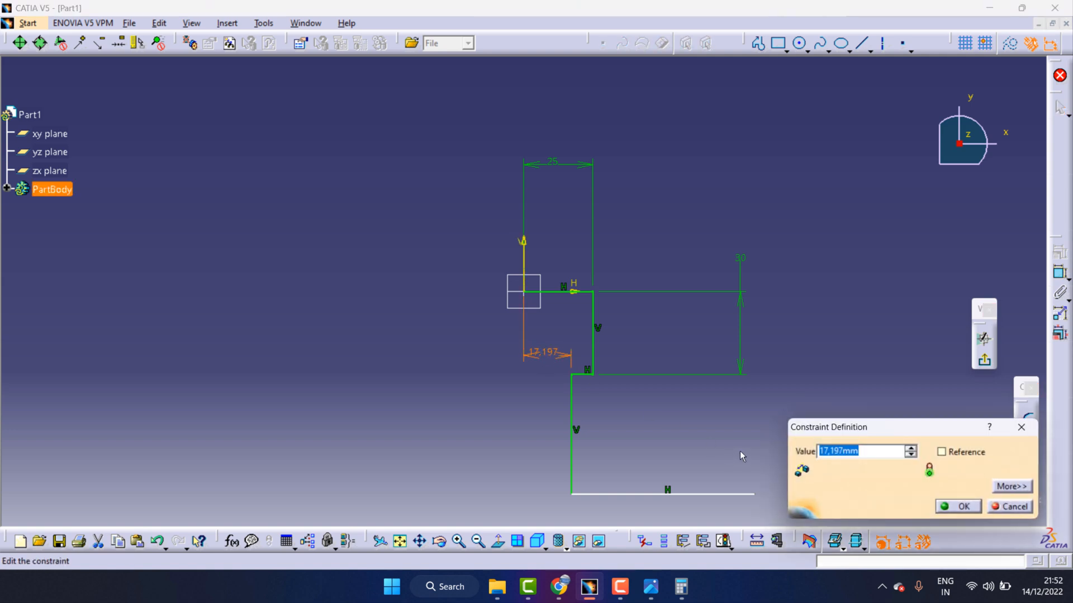
type("20")
left_click(956, 507)
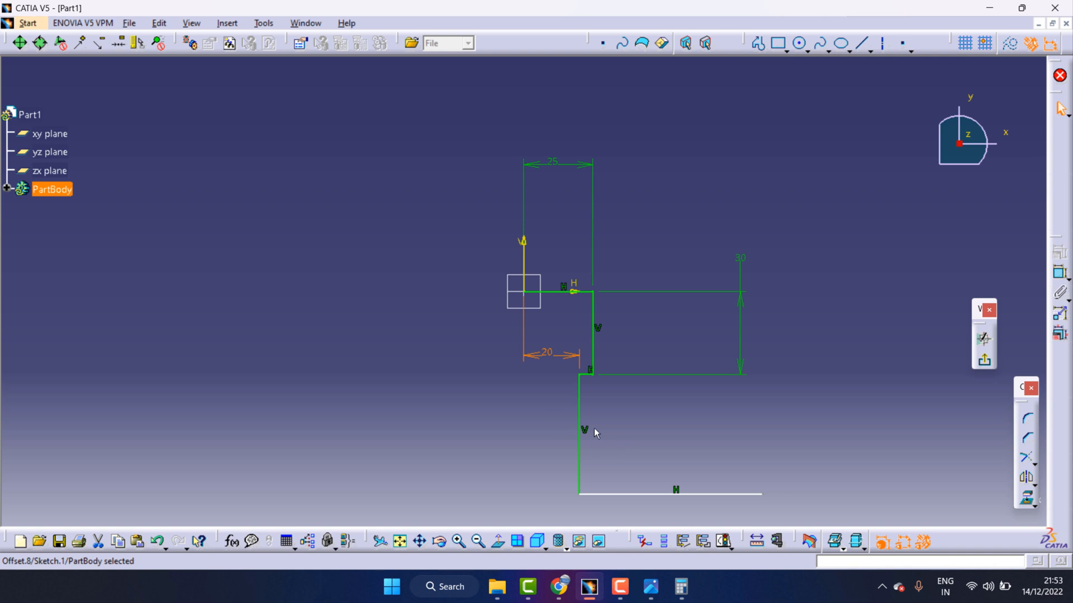
Dimension the lower vertical line's length and set it to 44.2 mm, per the neck length in the reference drawing
left_click(651, 586)
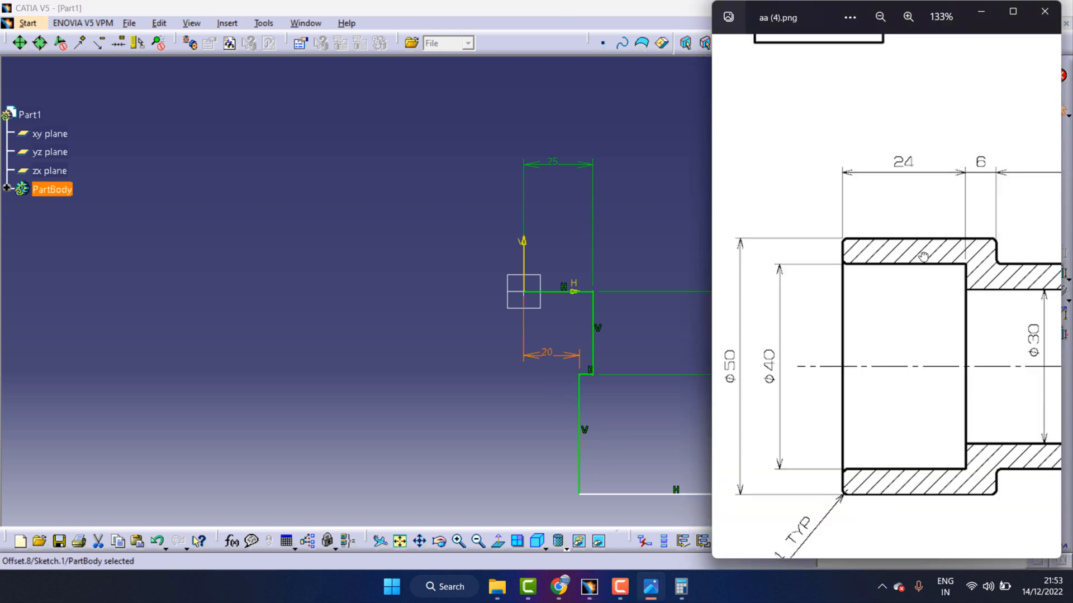
left_click_drag(923, 256, 714, 269)
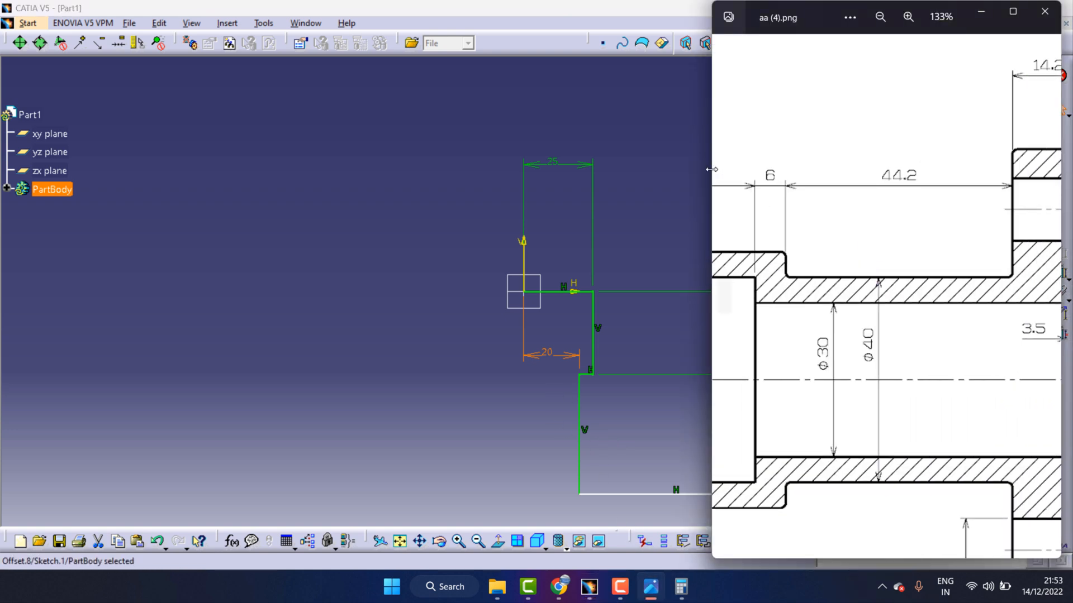
left_click(669, 178)
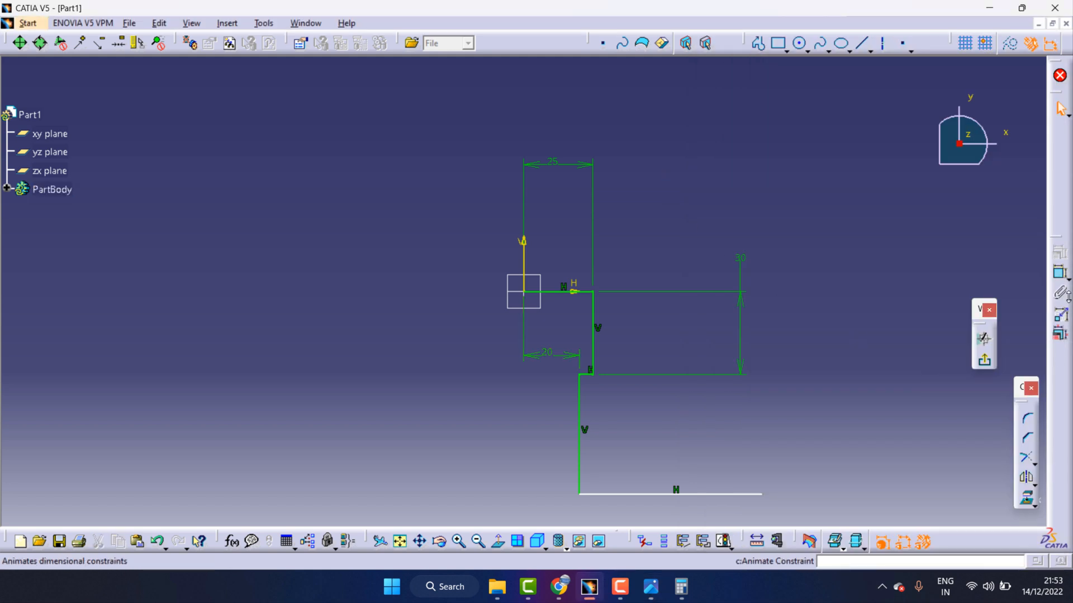
left_click(580, 431)
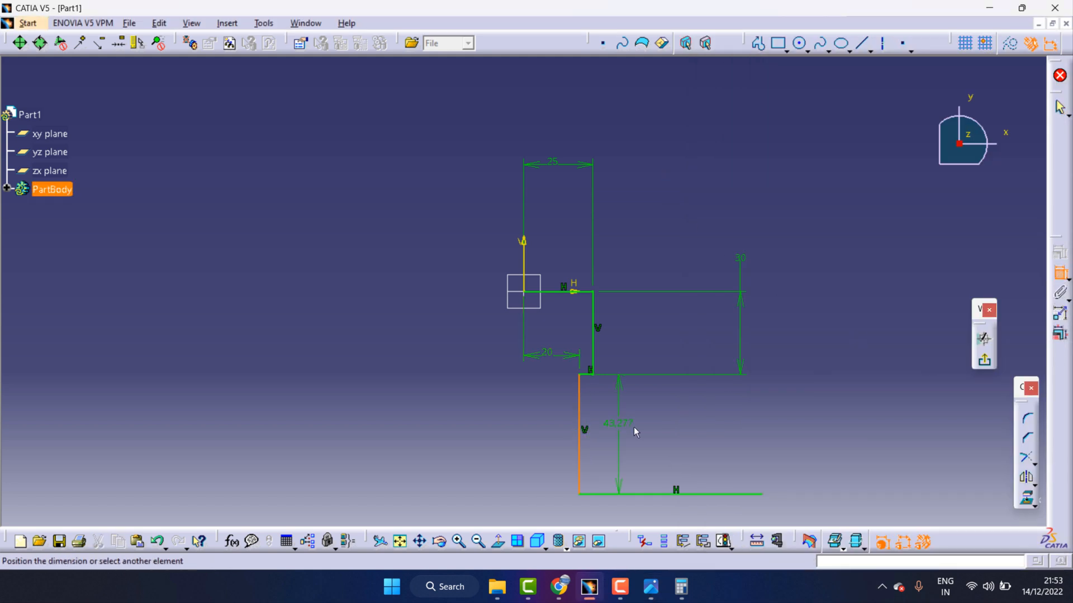
double_click(649, 431)
type("4")
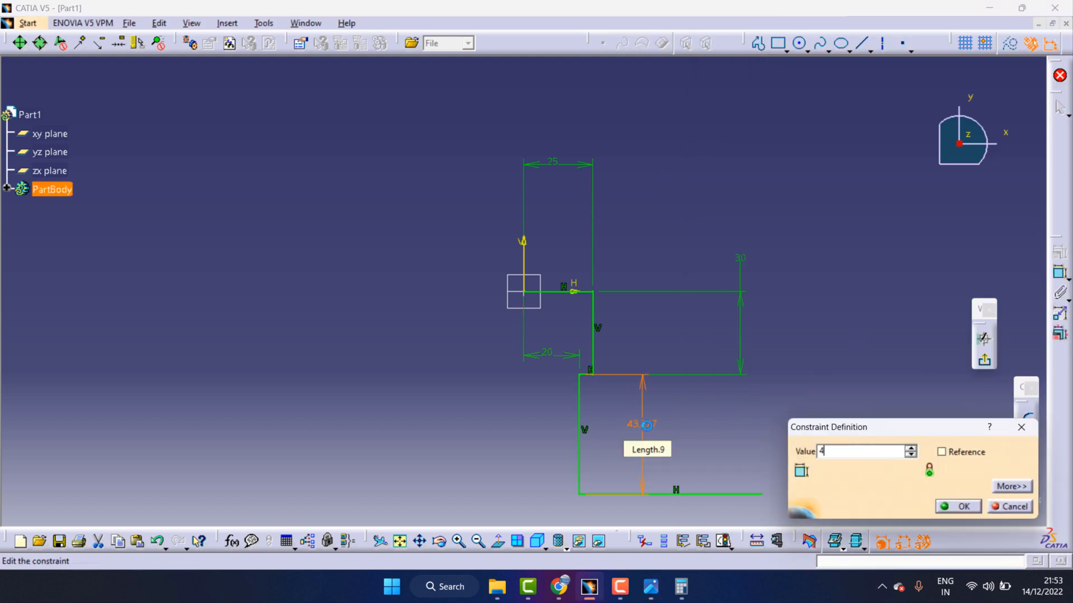
type("4.2")
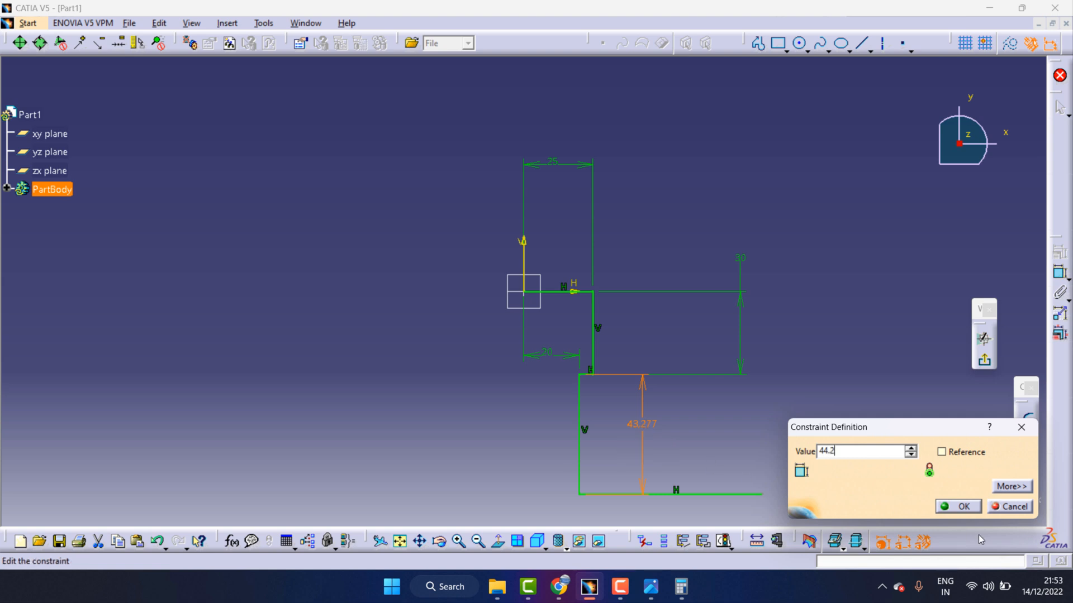
key("Return")
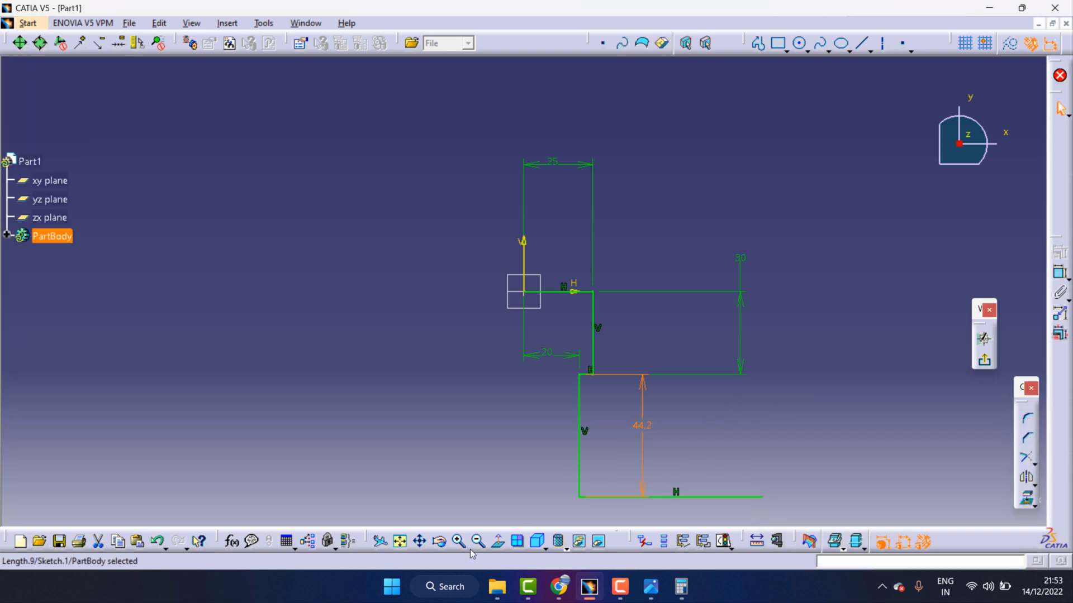
Dimension the outer end of the lowest horizontal line from the V axis and set it to 45 mm, per the drawing's 90 mm flange diameter
left_click(419, 541)
left_click_drag(635, 433, 613, 355)
left_click(651, 586)
scroll(839, 332, "down", 5)
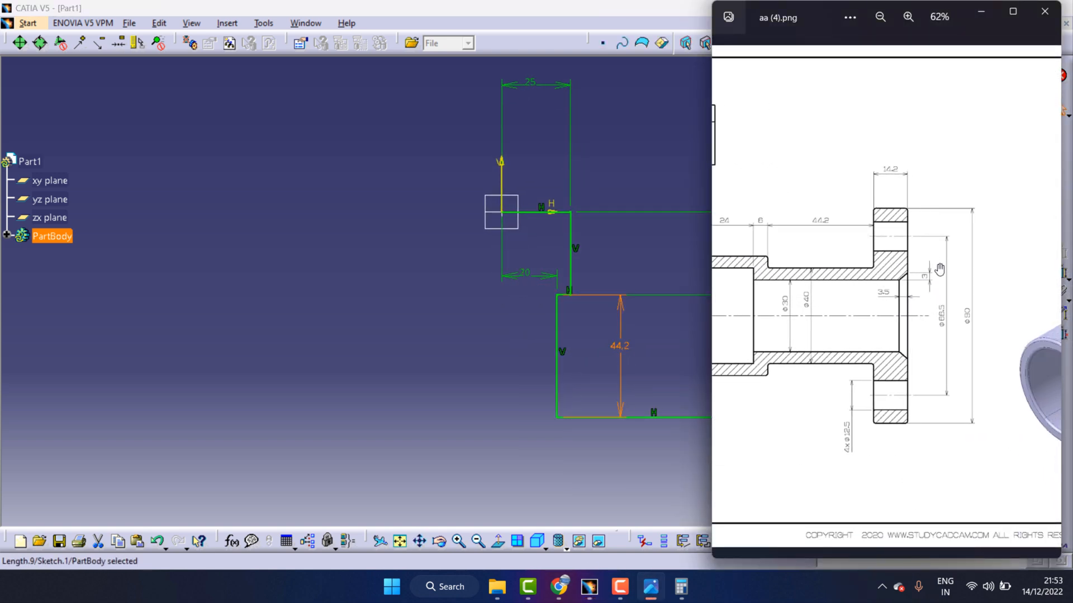
scroll(940, 270, "up", 5)
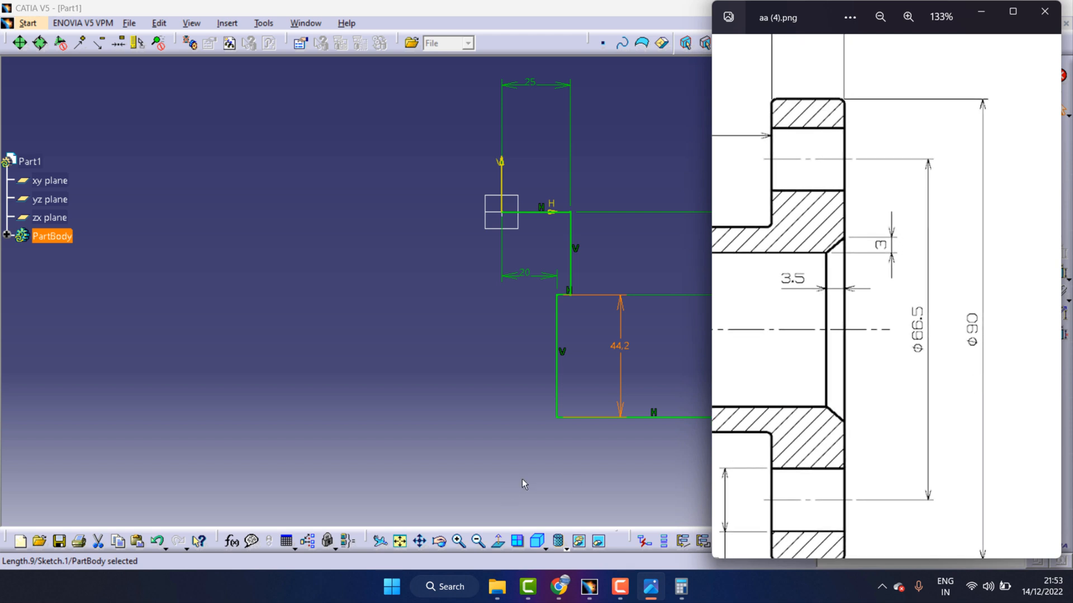
left_click(609, 453)
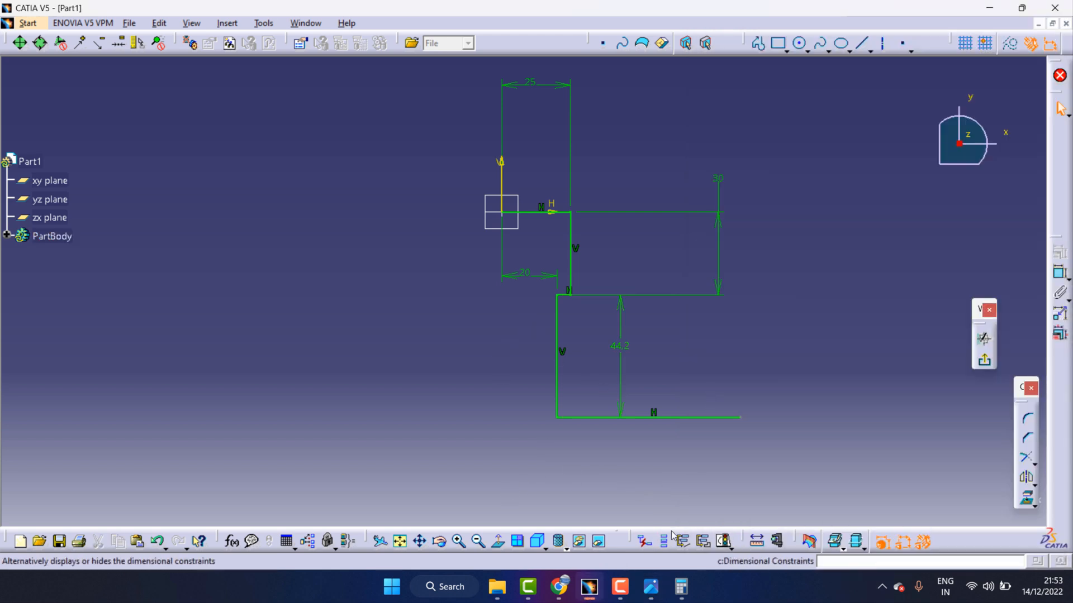
left_click(1059, 273)
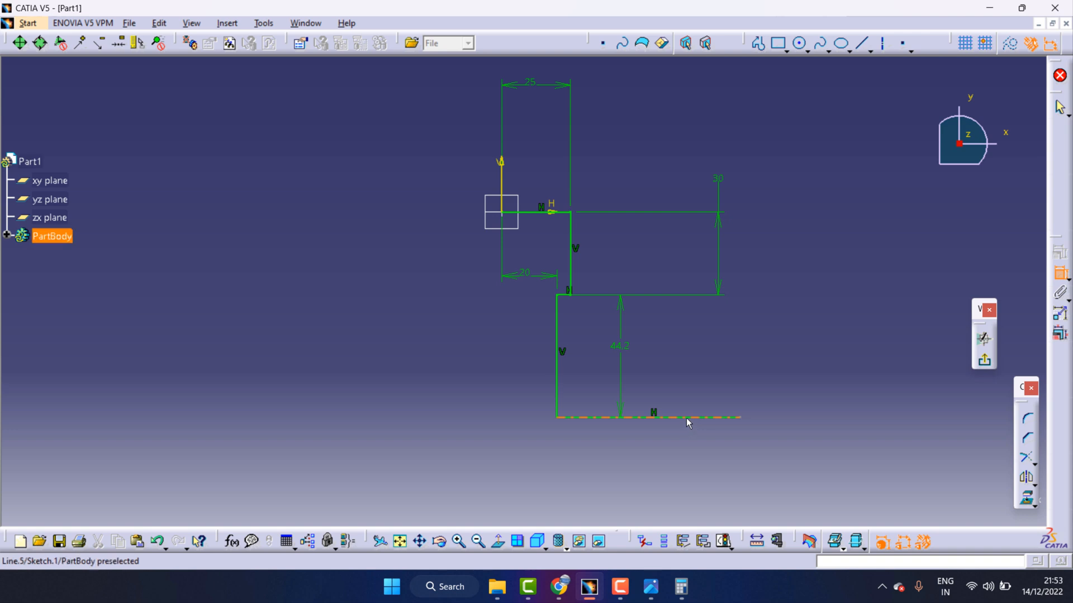
left_click(502, 185)
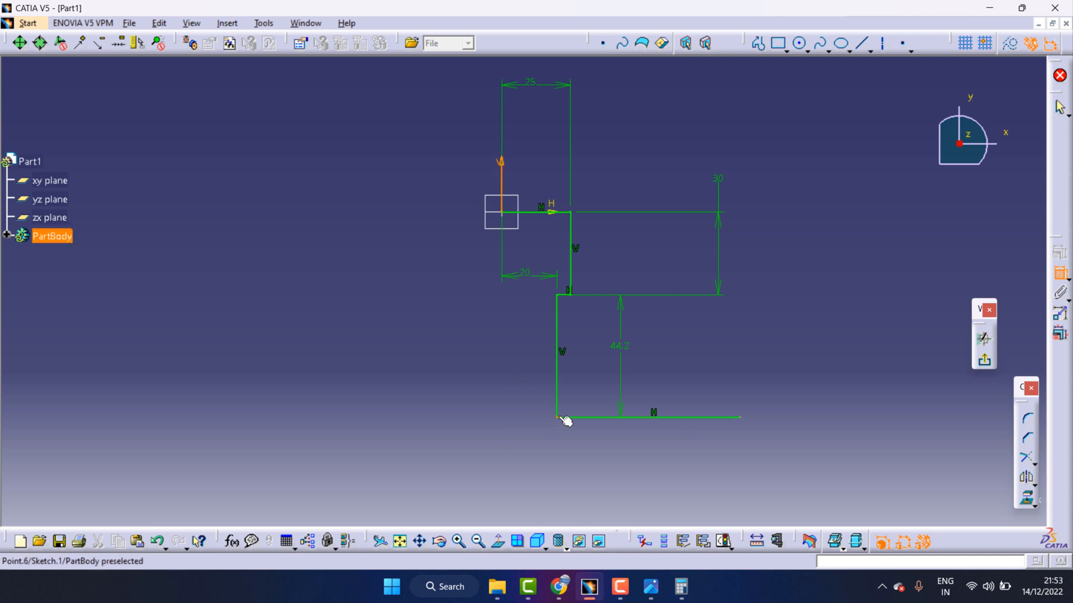
left_click(743, 420)
left_click(646, 450)
double_click(645, 450)
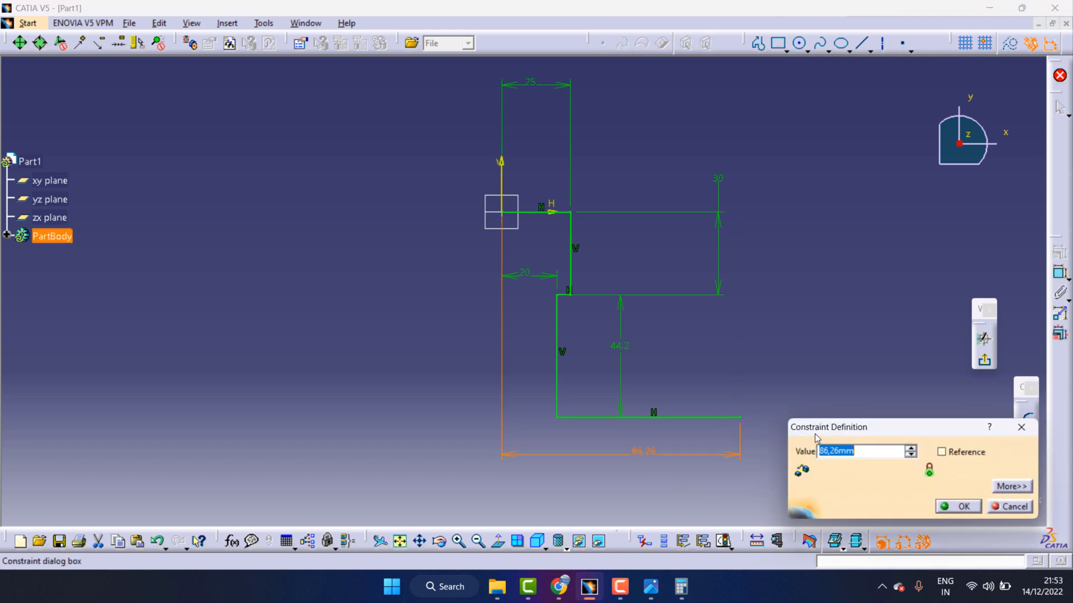
type("45mm")
left_click(968, 507)
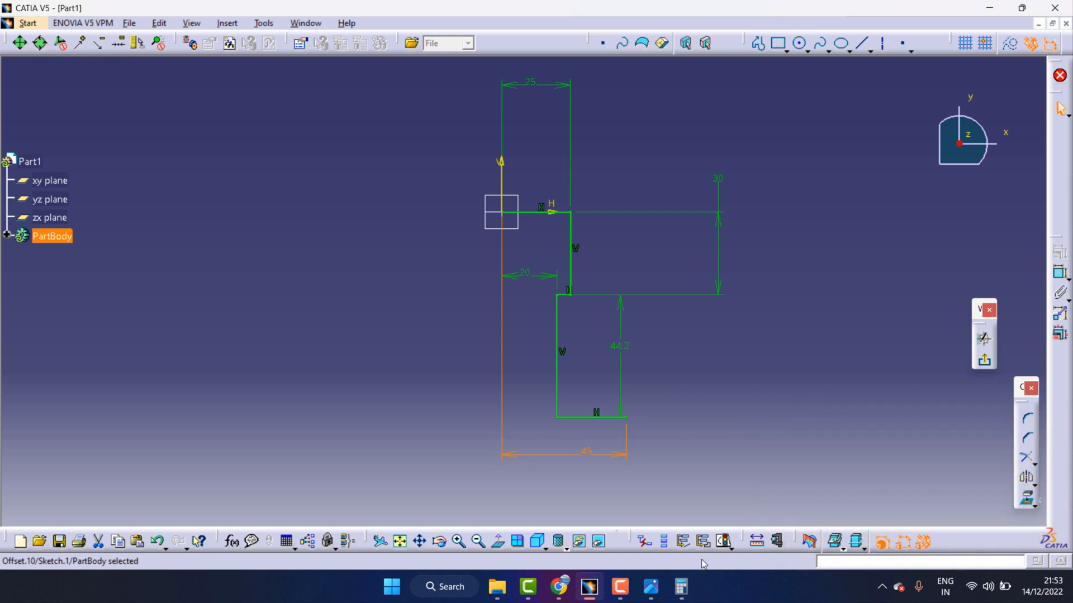
Continue the profile from the flange's outer end with a vertical line about 23 mm down and a horizontal line back to the V axis
left_click(656, 587)
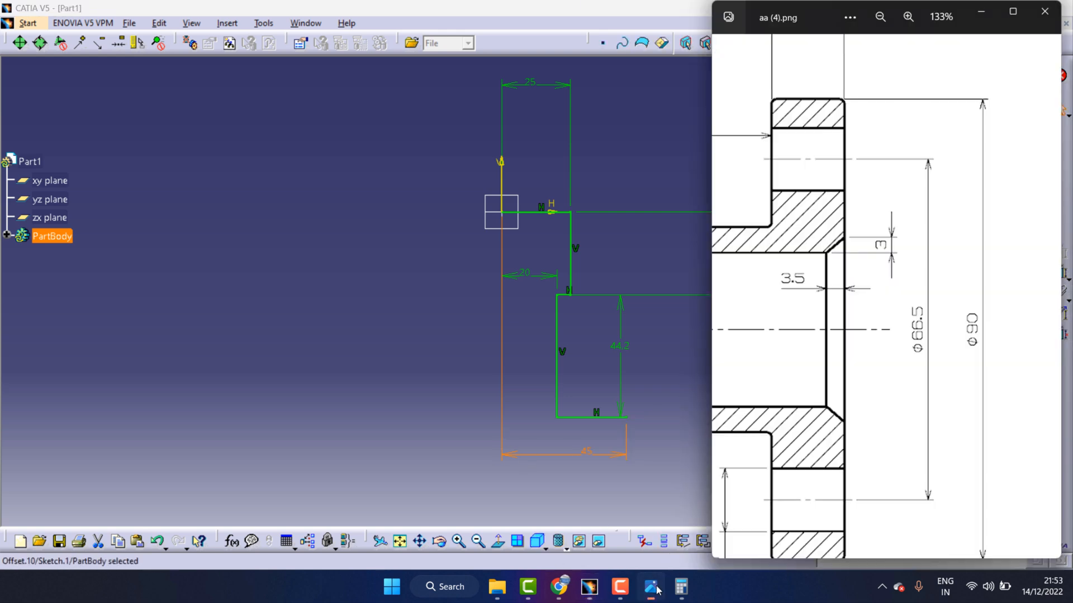
scroll(829, 367, "down", 4)
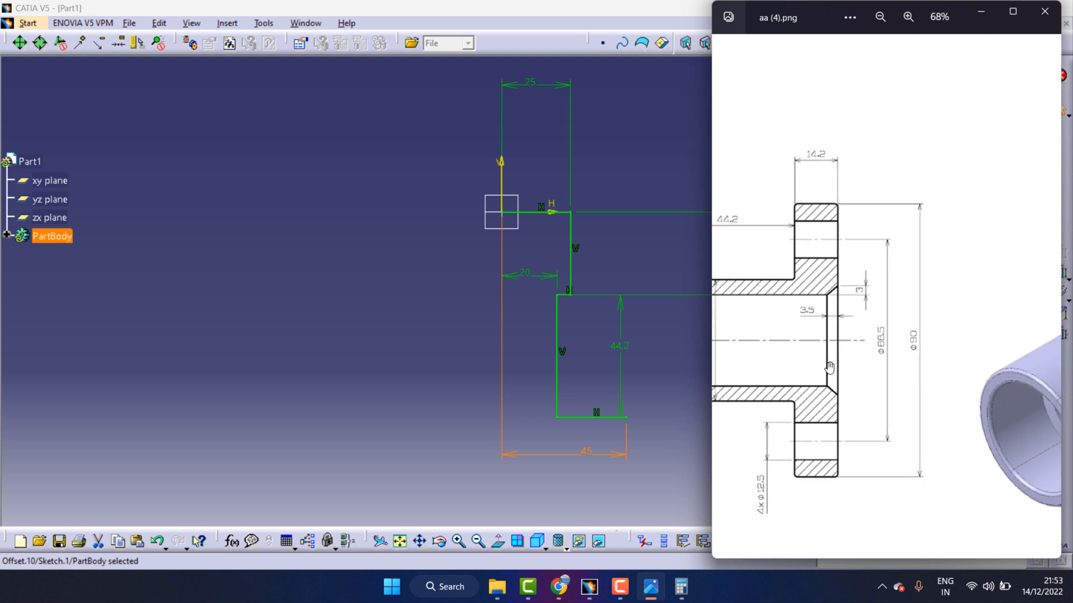
scroll(829, 367, "down", 3)
scroll(833, 265, "up", 4)
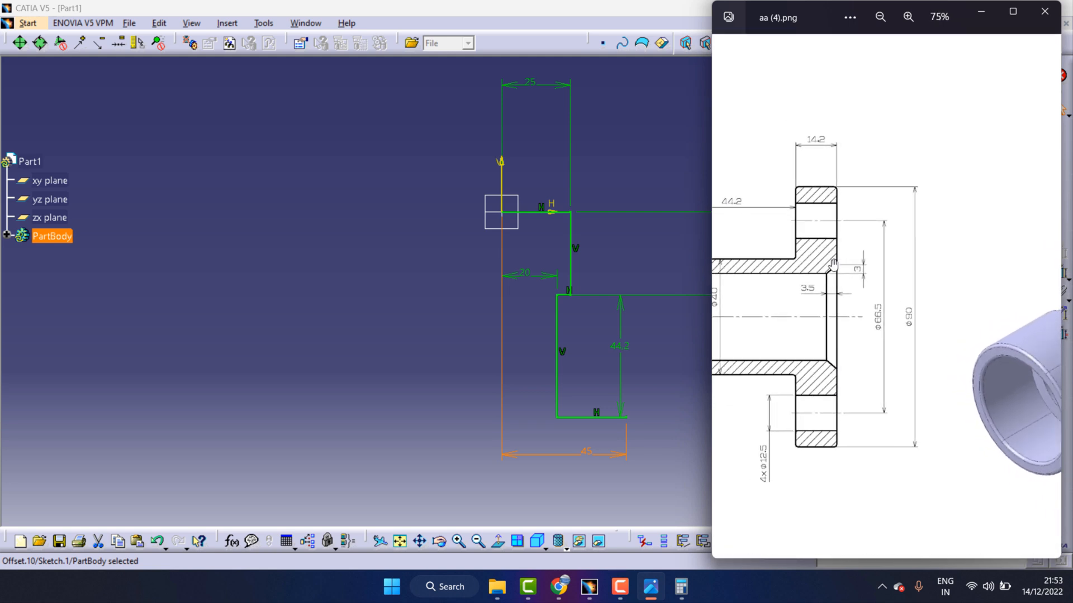
left_click(652, 341)
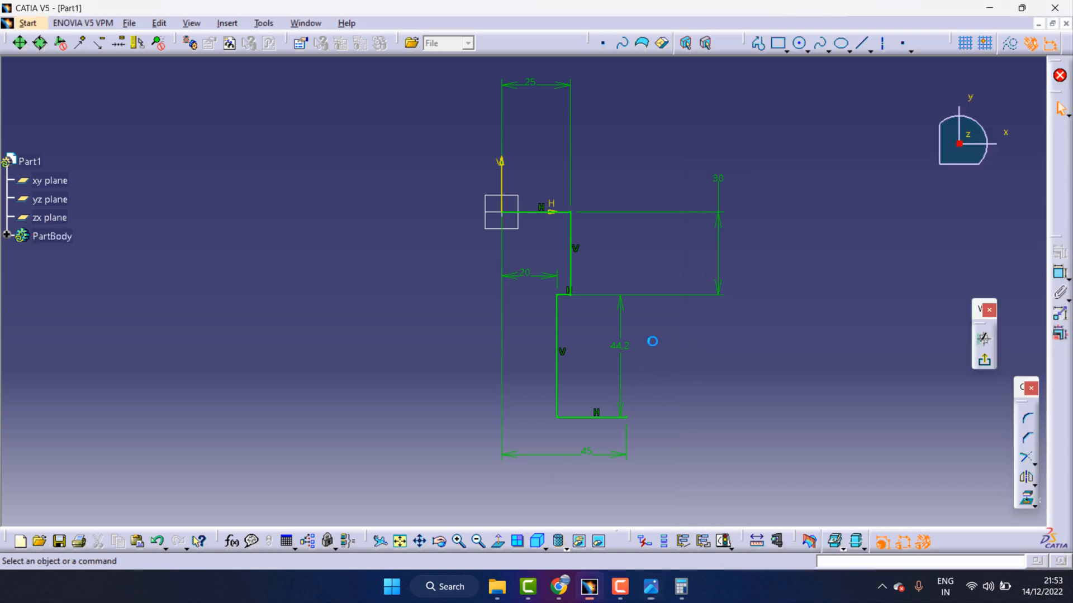
left_click(758, 43)
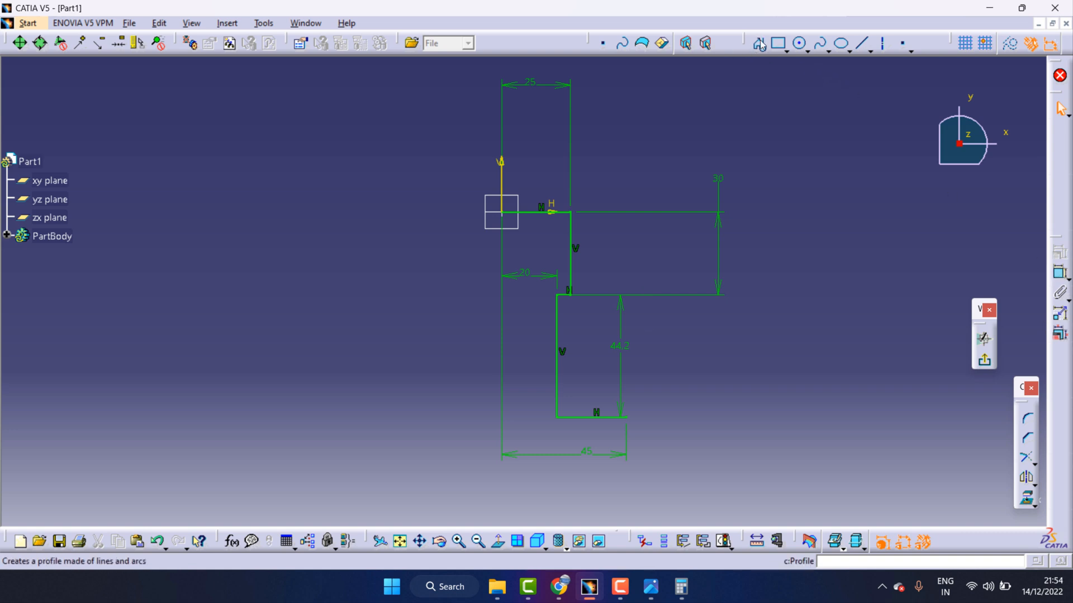
left_click(626, 418)
left_click(625, 480)
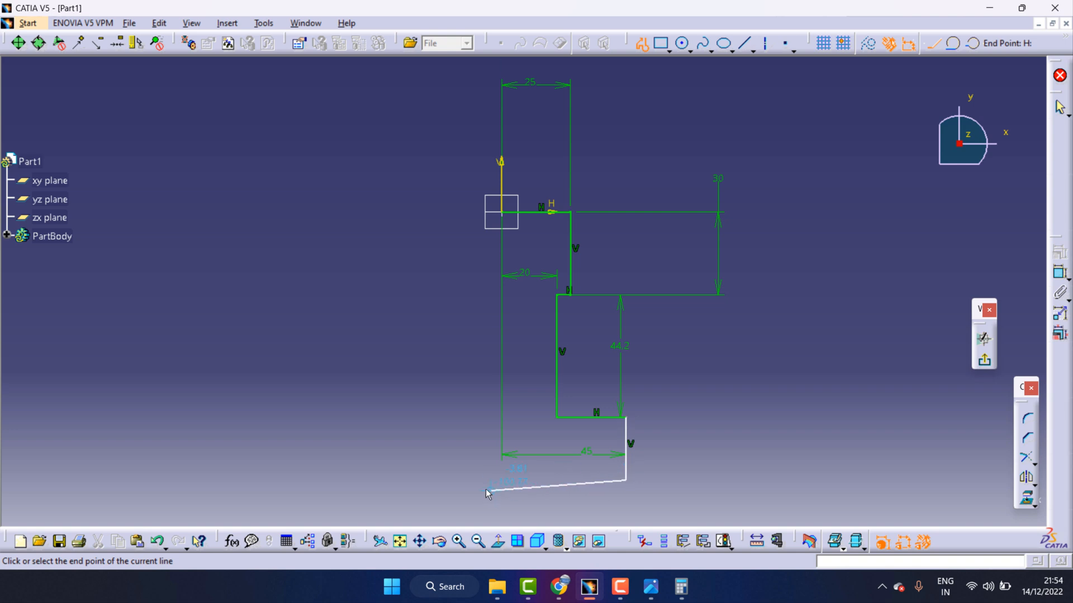
left_click(505, 480)
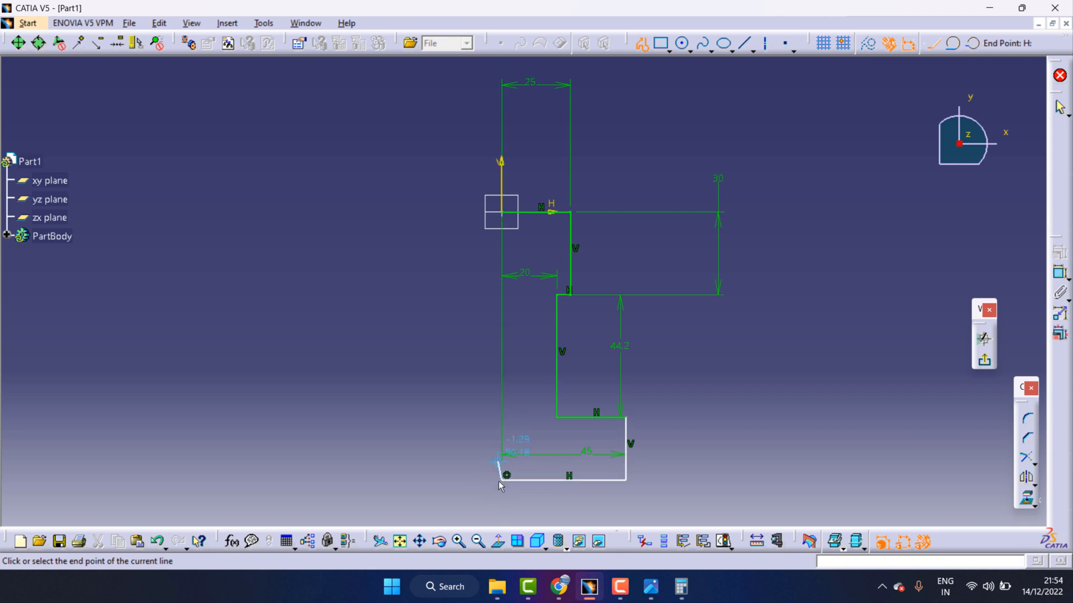
key("Escape")
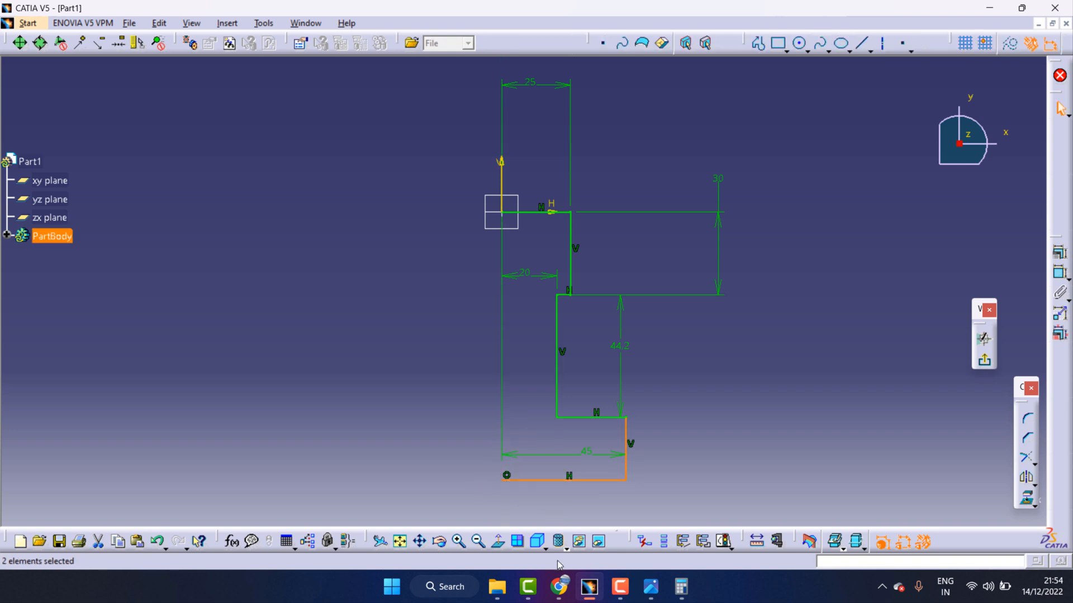
Dimension the flange's outer vertical line and set its length to 14.2 mm, per the flange thickness in the reference drawing
left_click(458, 541)
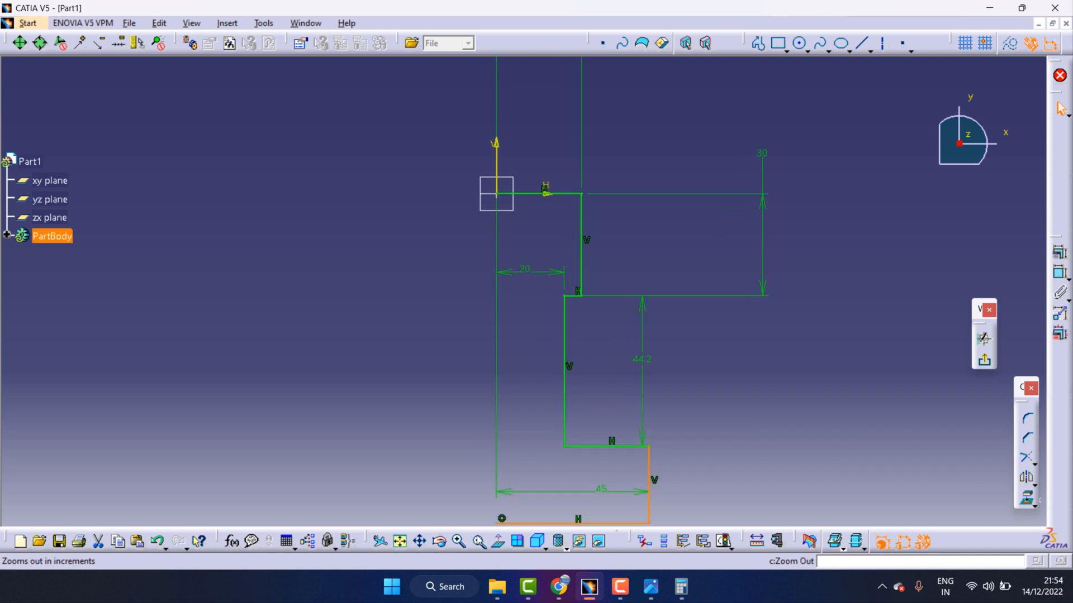
left_click(420, 541)
left_click_drag(531, 443, 490, 322)
left_click(701, 360)
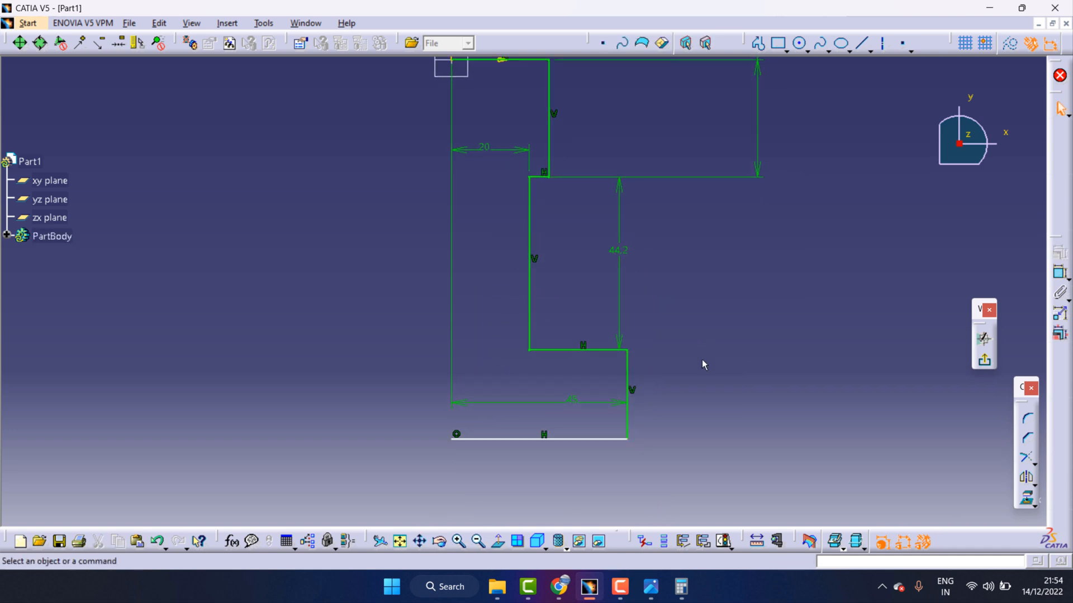
left_click(651, 586)
scroll(809, 140, "up", 1)
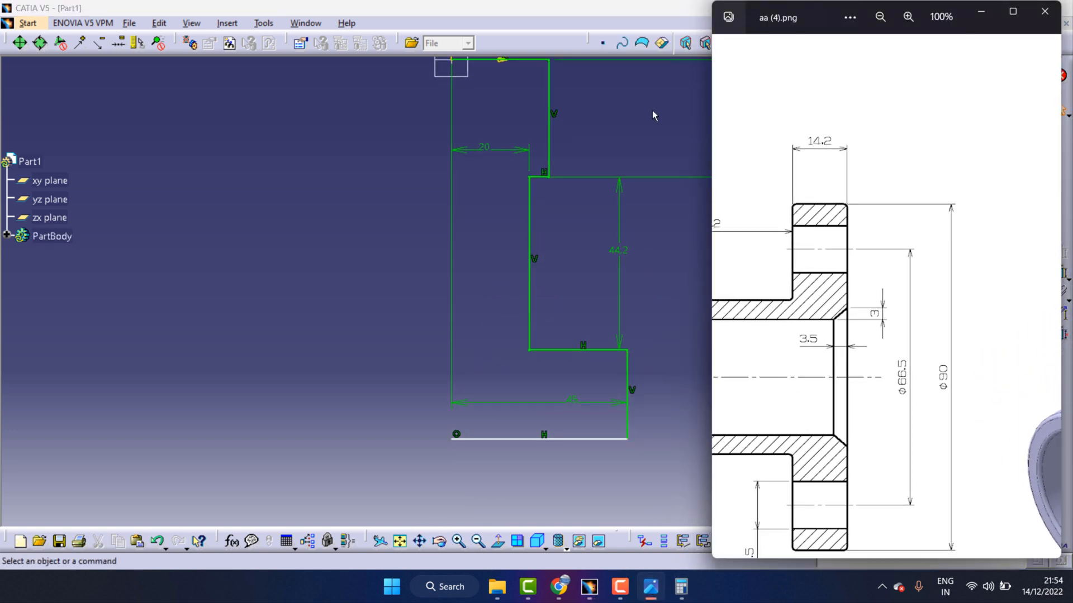
left_click(653, 113)
left_click(1058, 273)
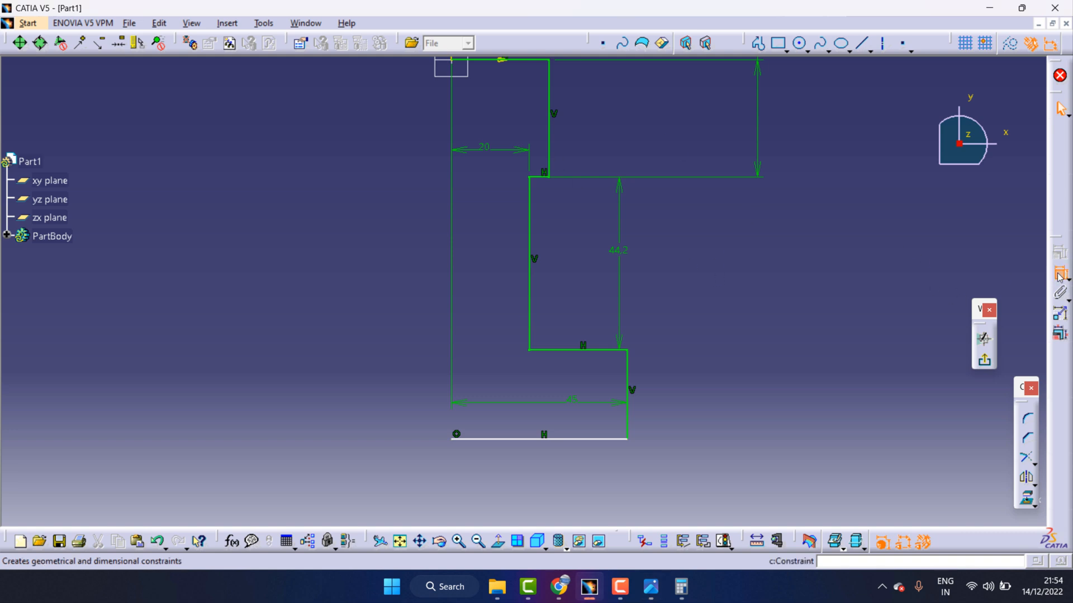
left_click(628, 383)
double_click(686, 378)
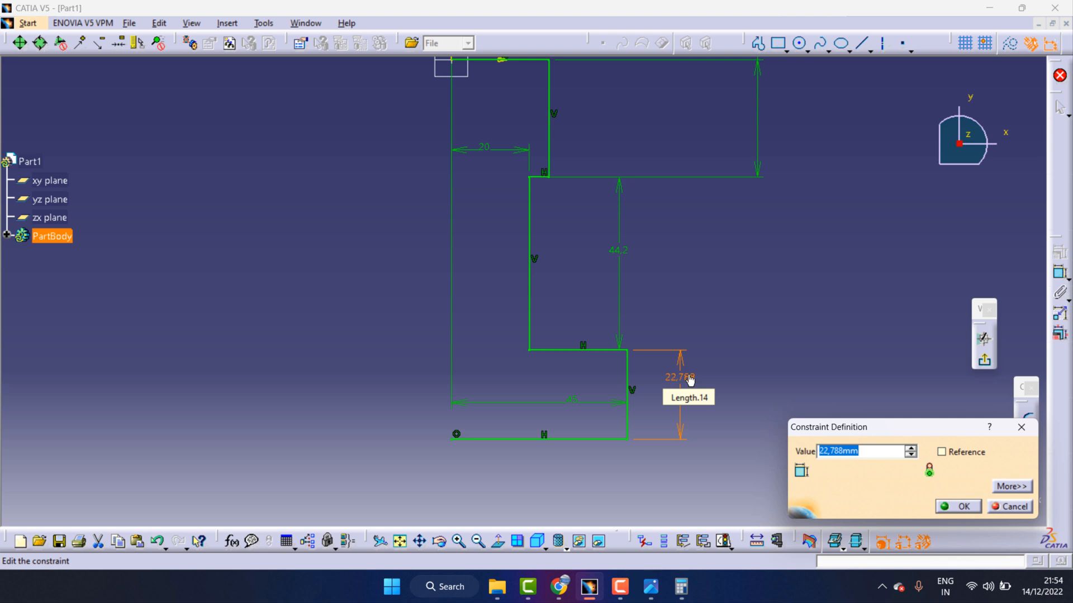
type("14.2")
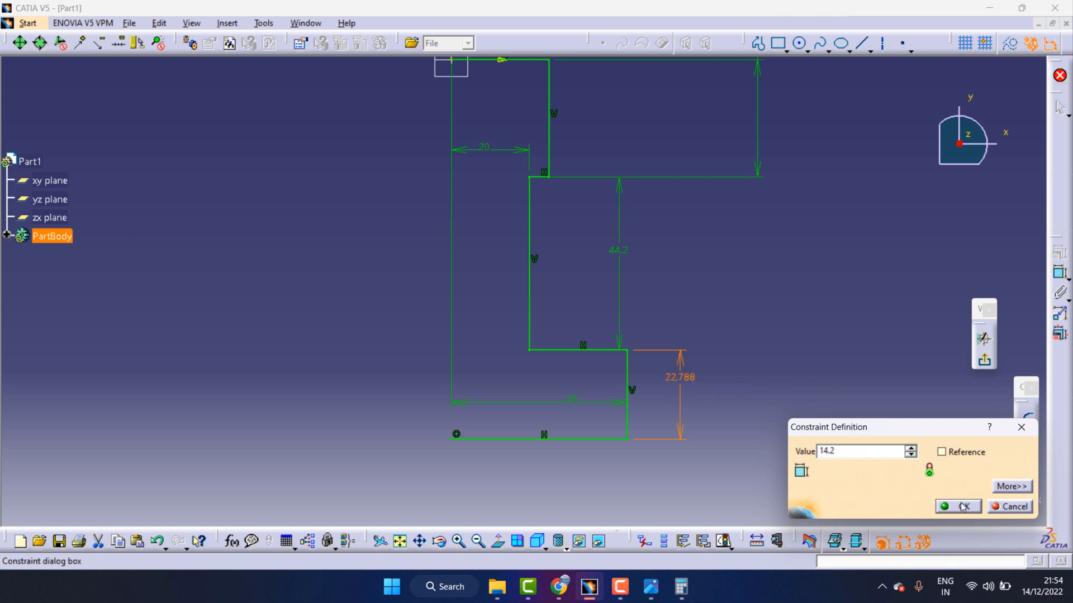
left_click(959, 506)
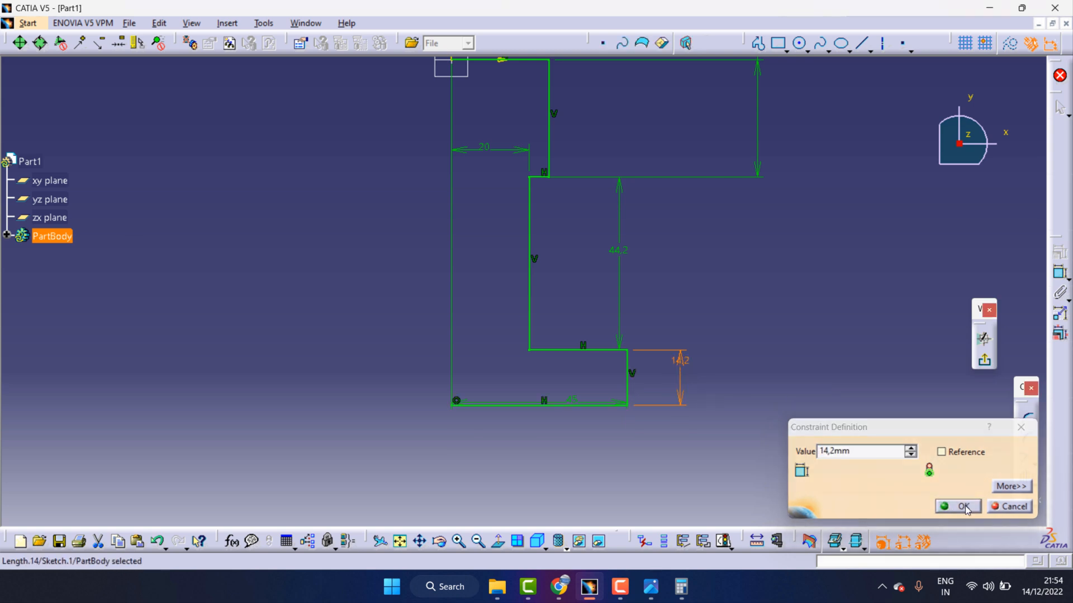
left_click(575, 404)
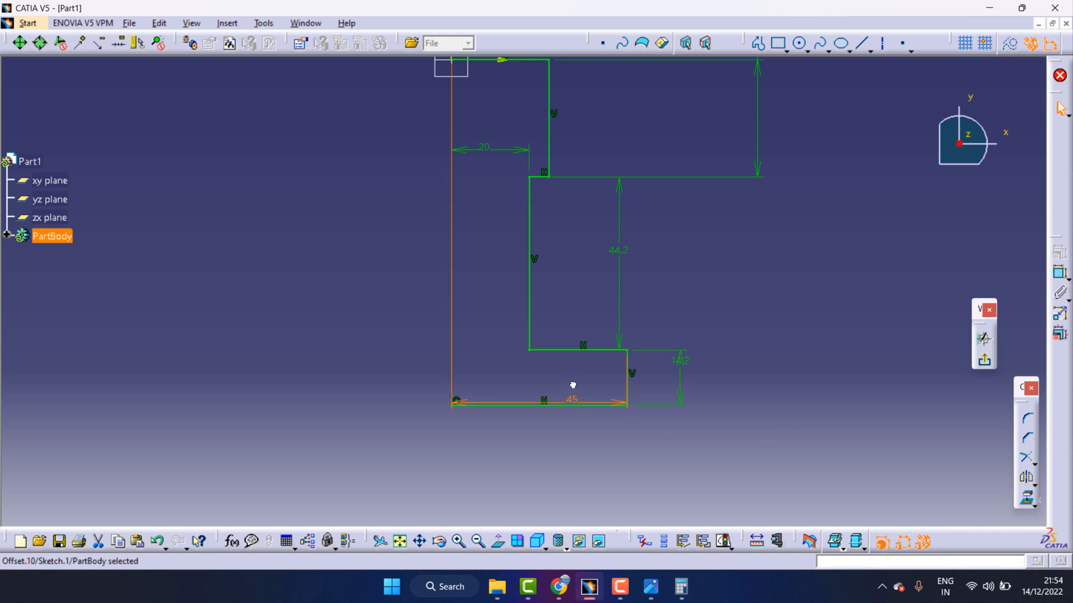
left_click(625, 450)
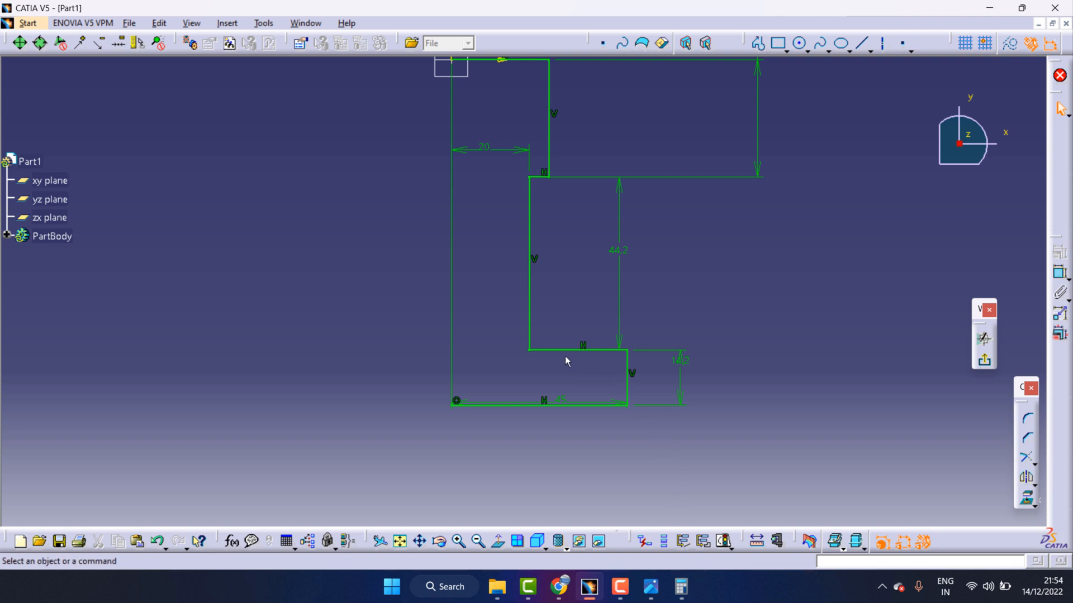
Examine the flange's bore chamfer, bolt-hole and overall dimensions in the reference drawing
scroll(557, 377, "up", 1)
scroll(558, 378, "down", 1)
left_click(650, 587)
scroll(878, 238, "down", 2)
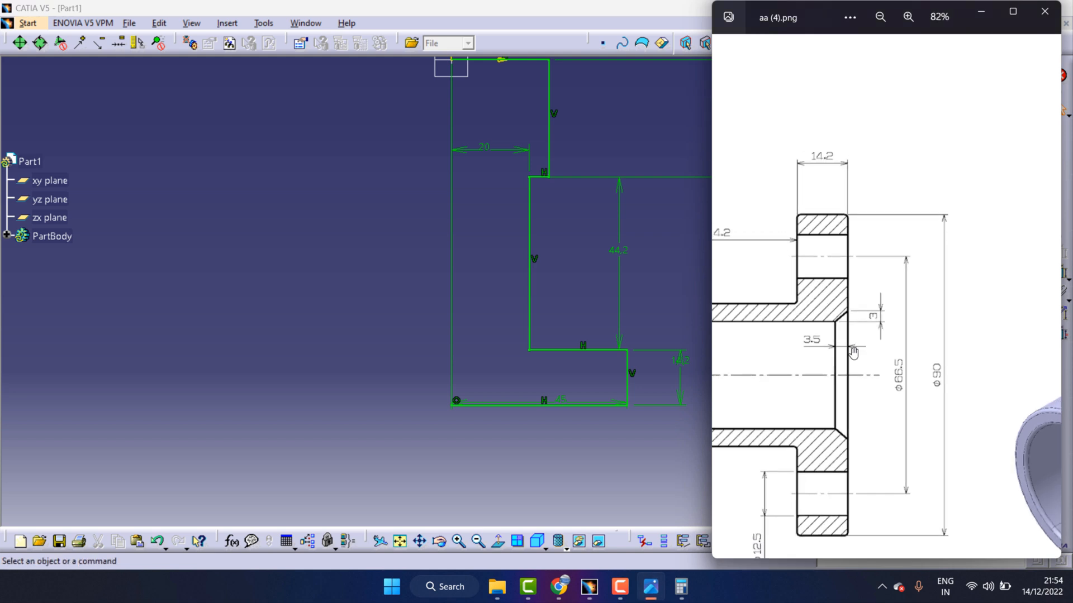
scroll(858, 308, "down", 2)
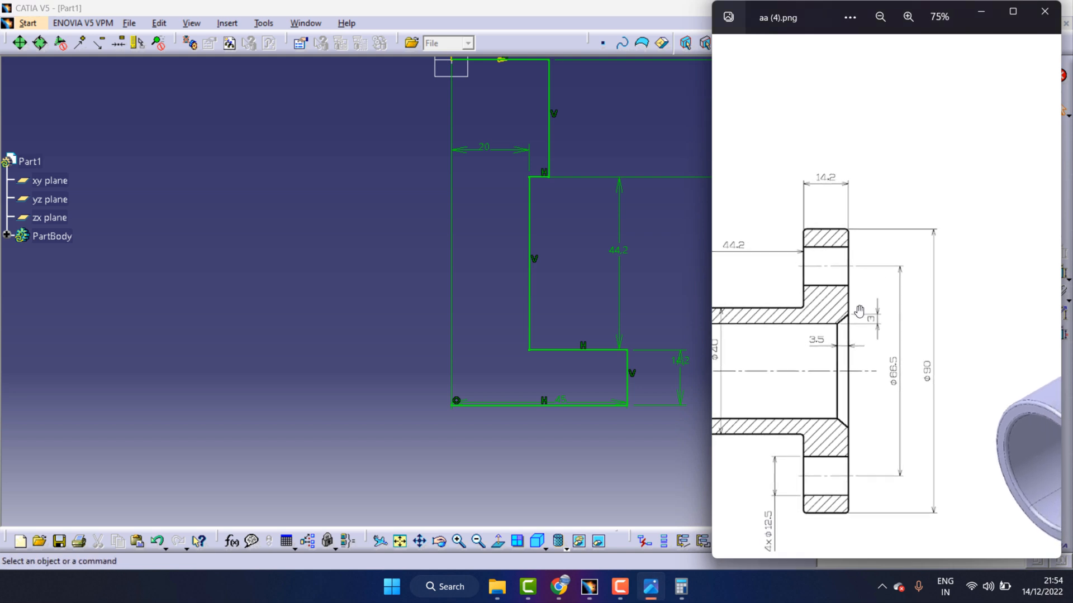
scroll(855, 324, "up", 2)
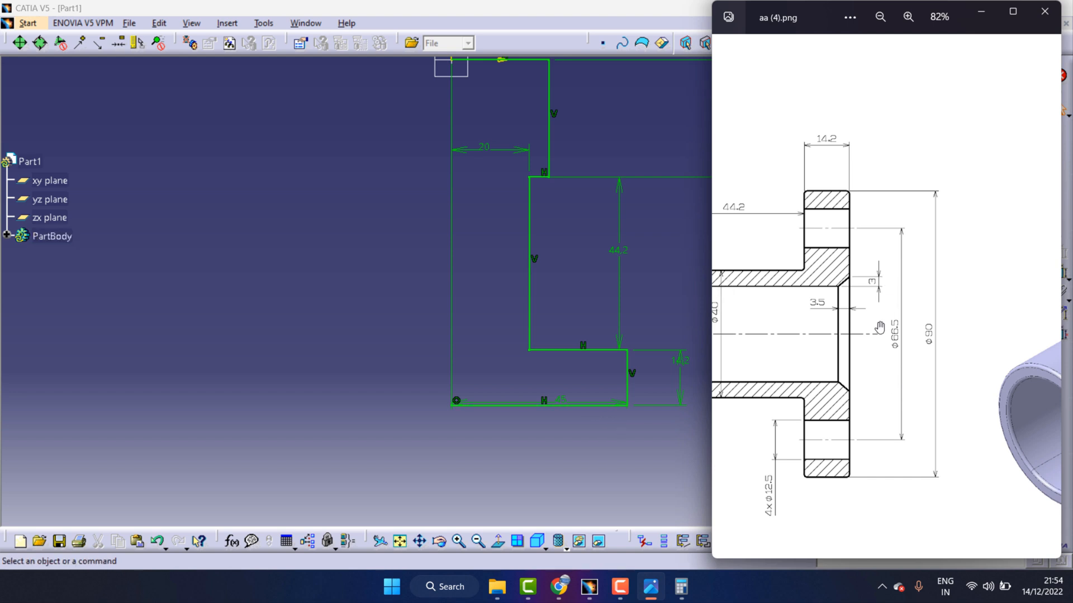
scroll(871, 339, "down", 3)
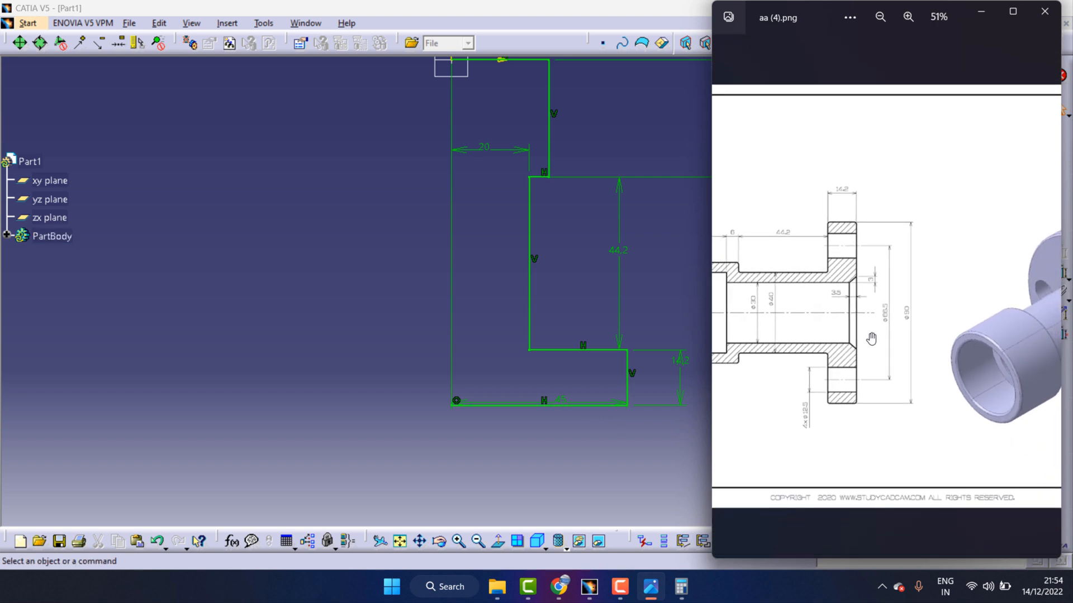
Examine the bore and counterbore diameters and depths in the reference drawing's section view
scroll(894, 282, "up", 3)
left_click_drag(893, 283, 999, 287)
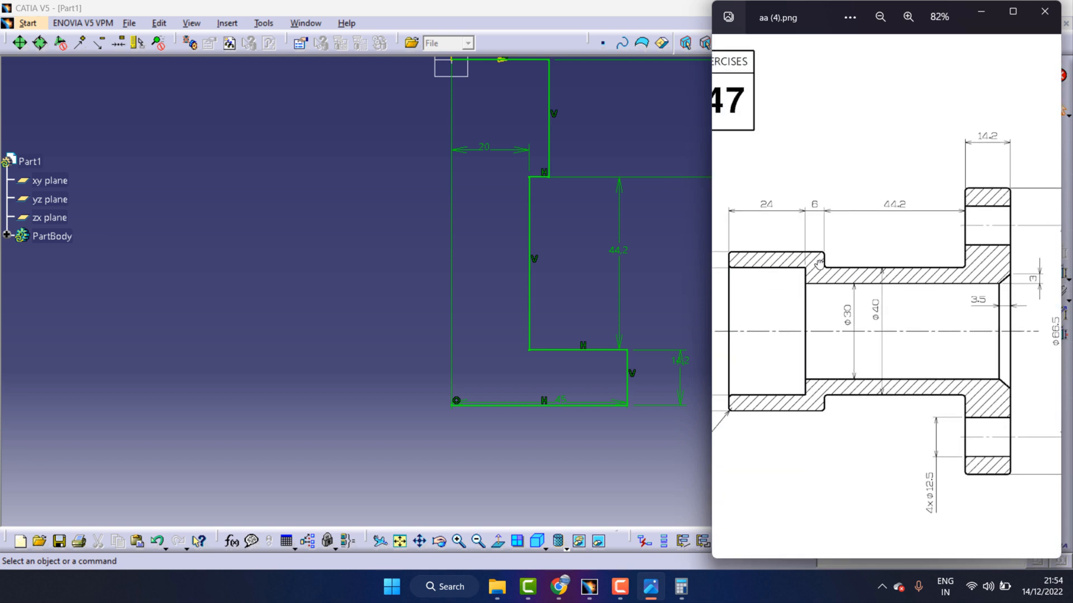
left_click_drag(814, 285, 898, 291)
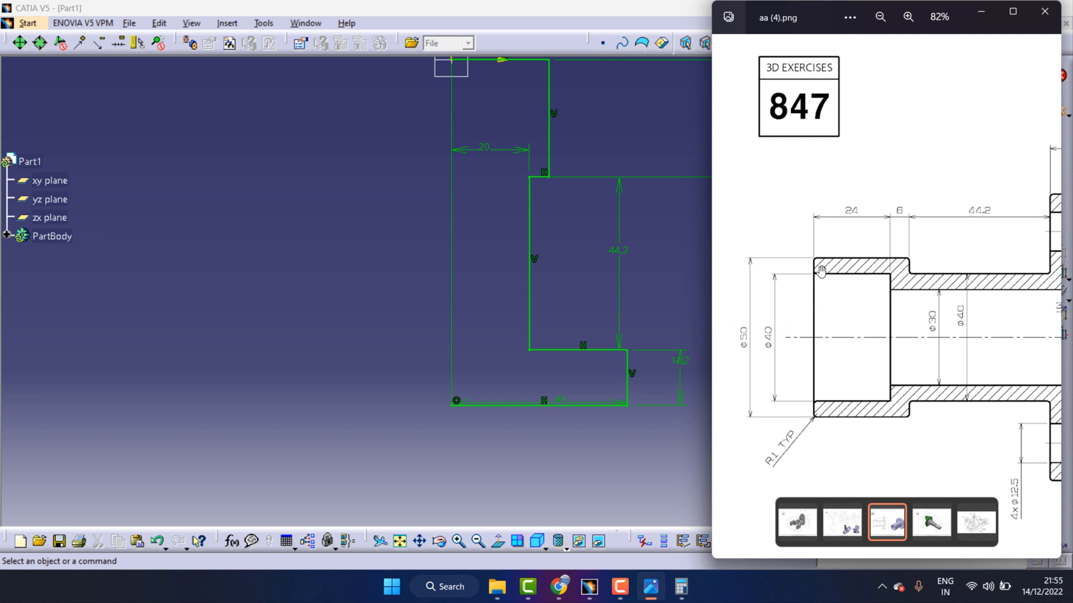
left_click_drag(944, 294, 845, 297)
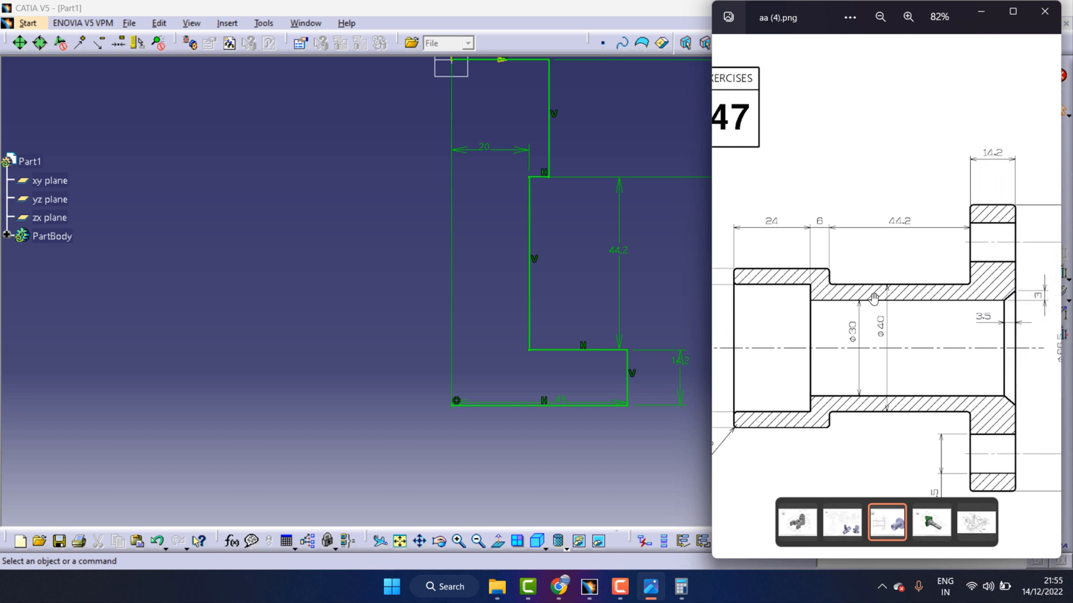
left_click(683, 281)
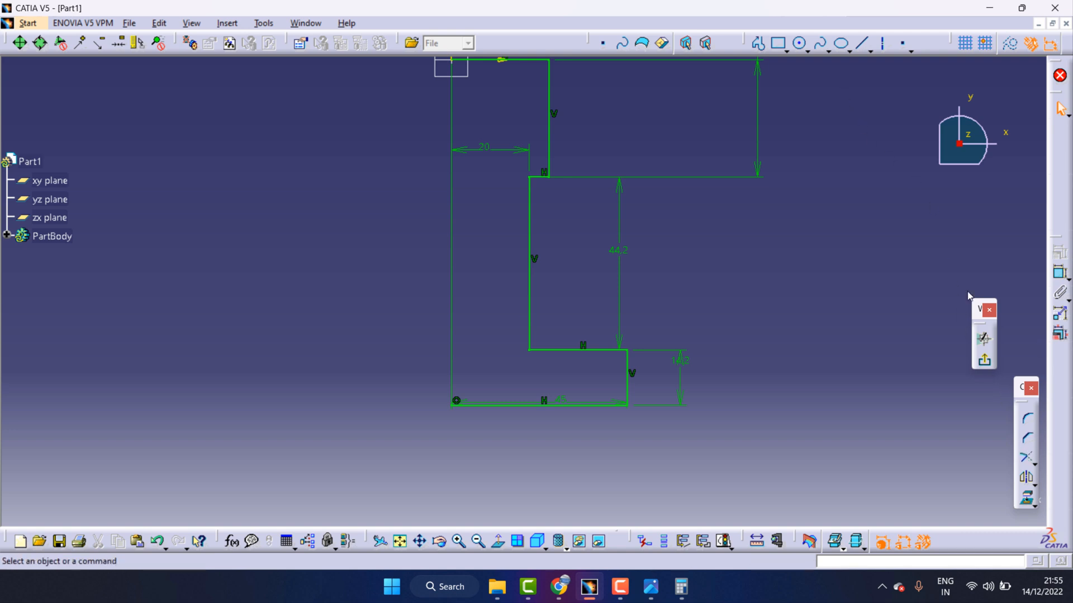
left_click(787, 49)
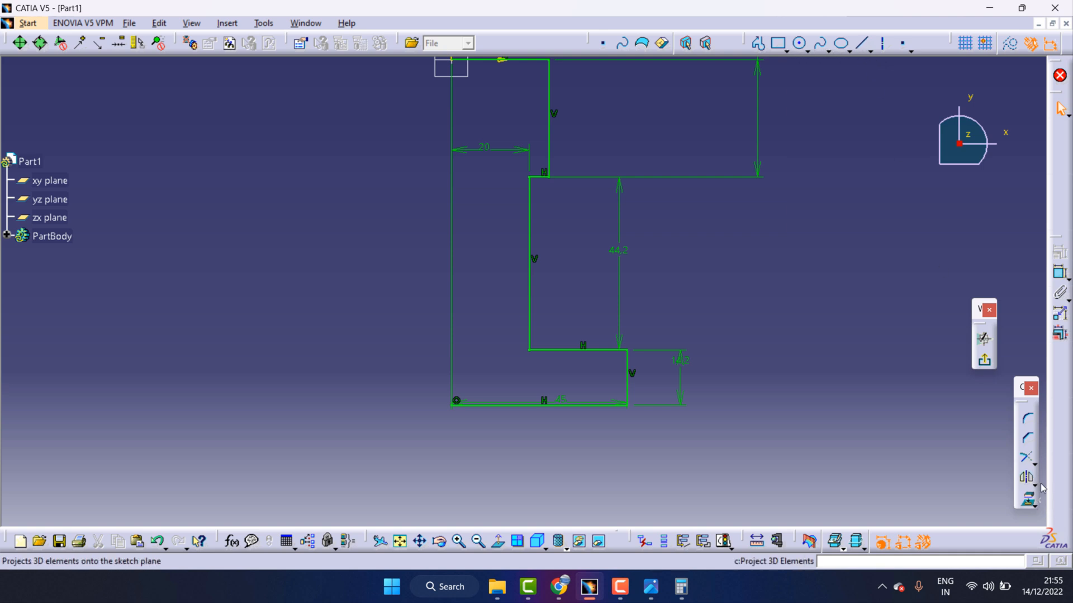
left_click(1034, 463)
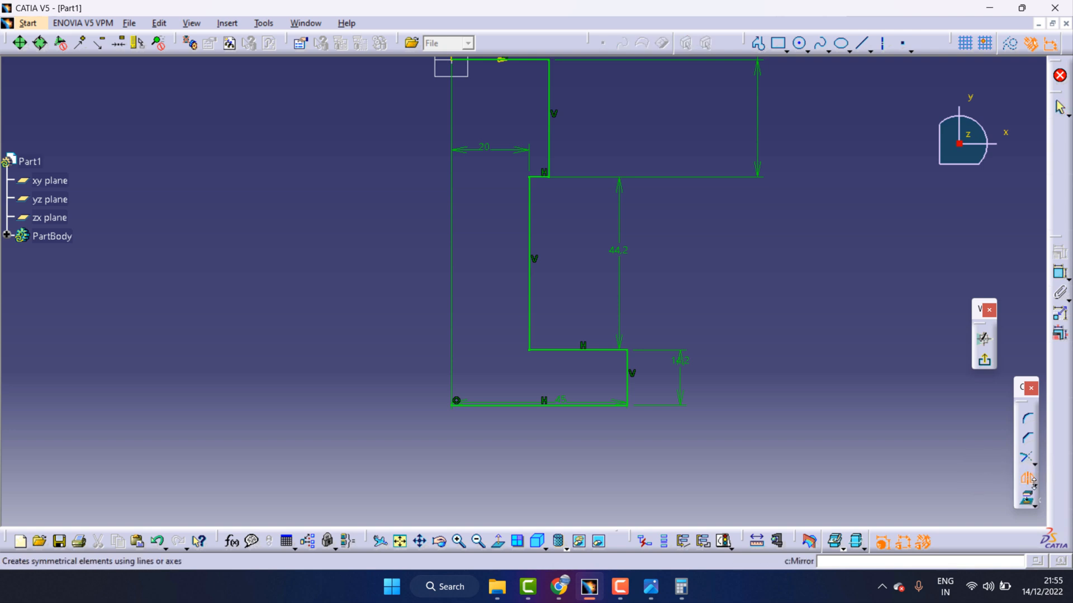
left_click(1034, 484)
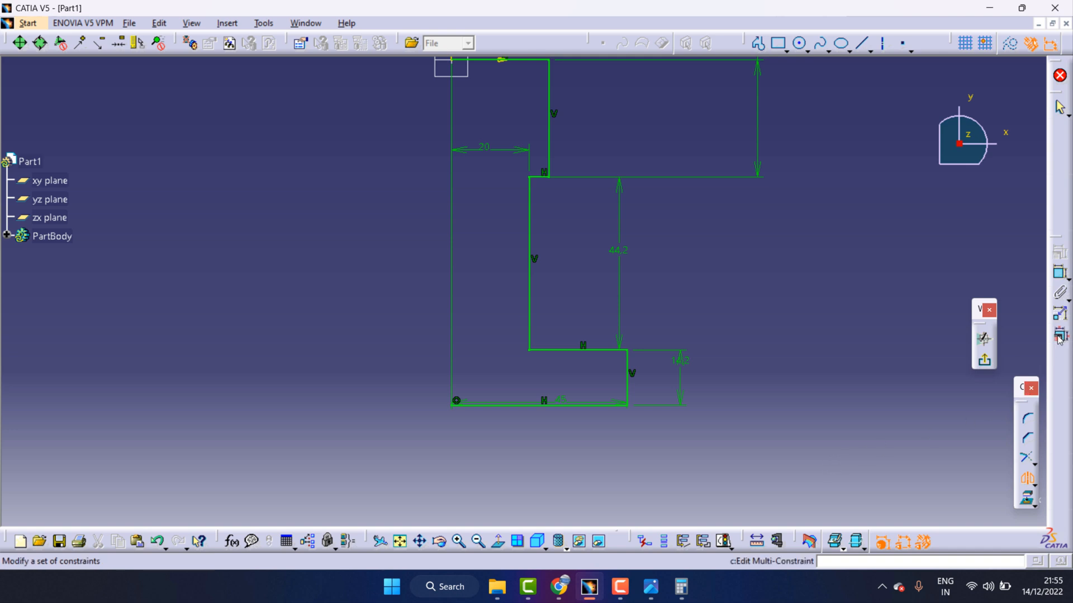
Show the Graphic Properties and ENOVIA V5 VPM Navigator toolbars
right_click(1051, 394)
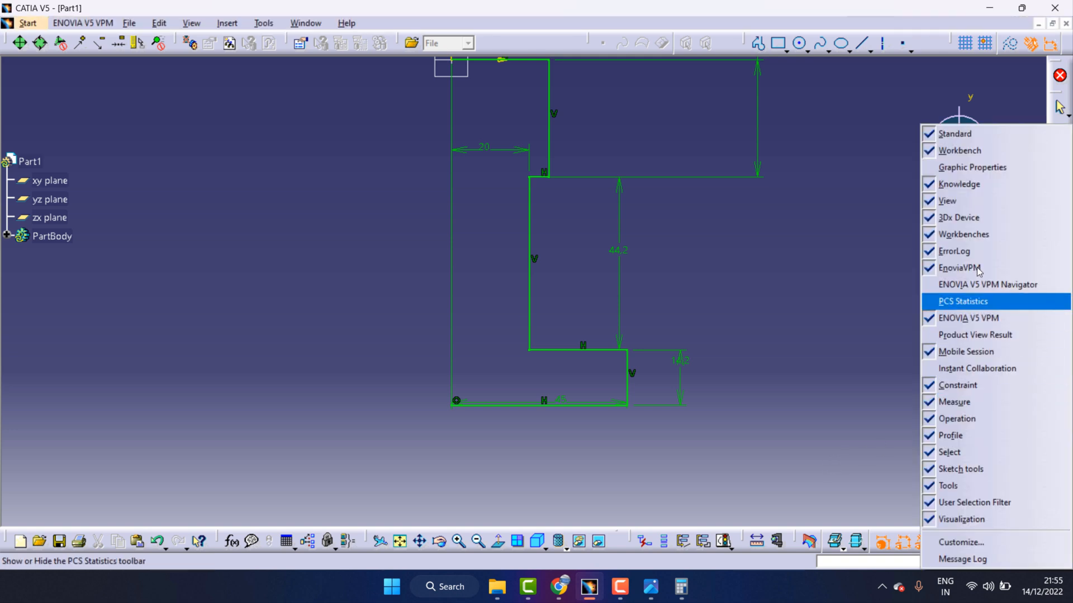
left_click(951, 167)
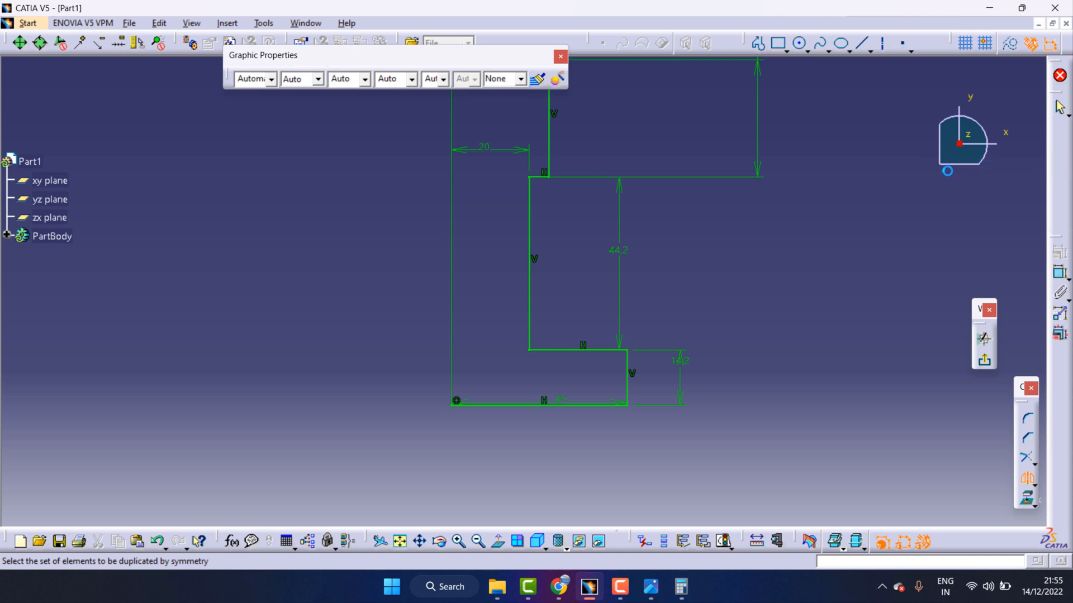
right_click(1065, 381)
left_click(956, 285)
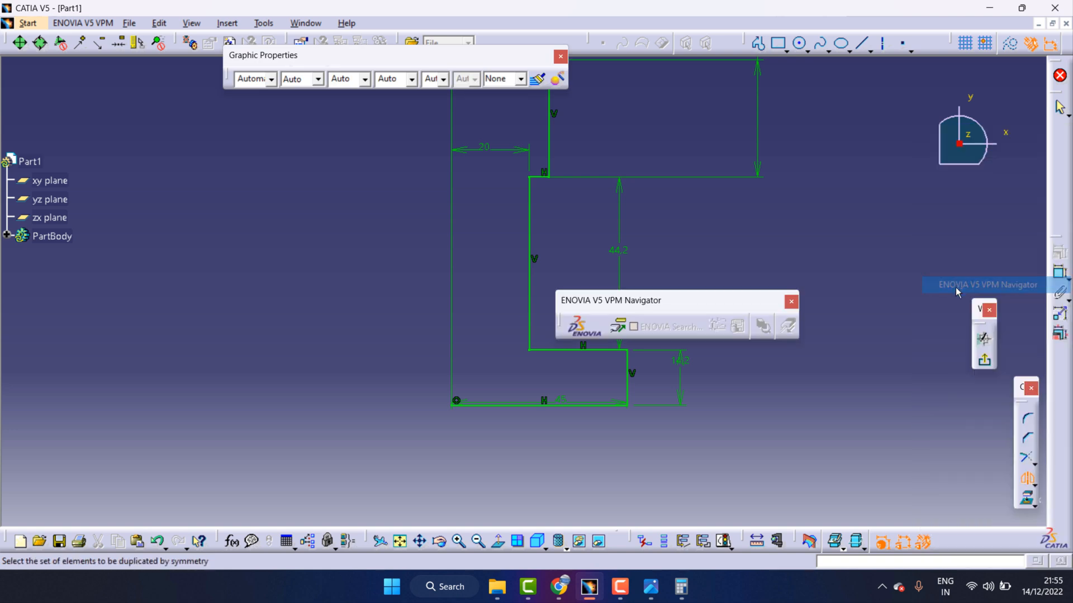
Show the PCS Statistics, Instant Collaboration and Product View Result toolbars and undock the Sketch tools toolbar
right_click(1046, 398)
left_click(972, 299)
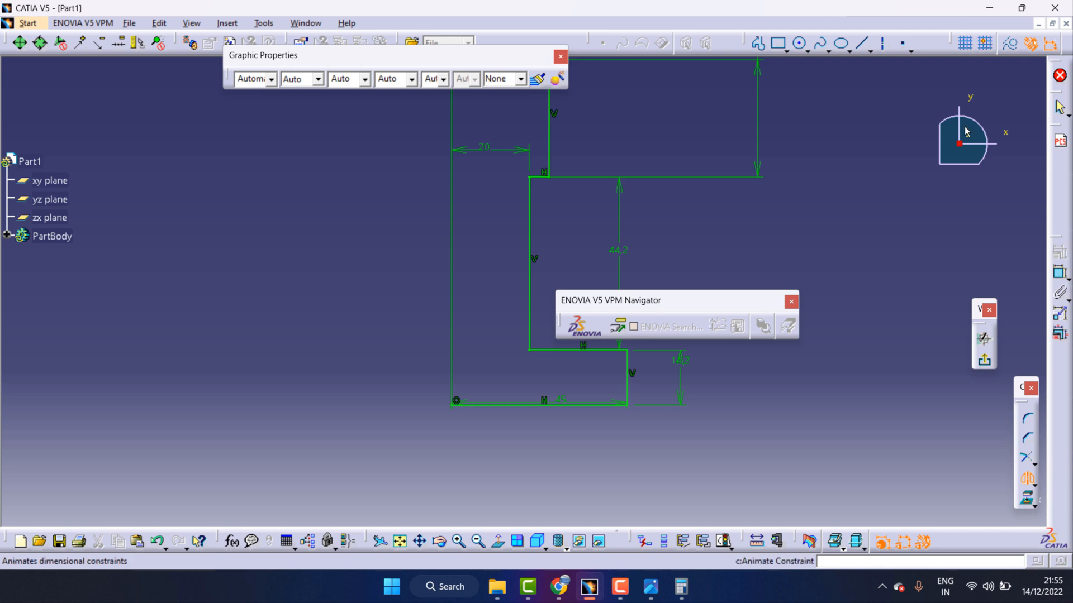
mouse_move(952, 46)
left_mouse_down()
mouse_move(827, 39)
mouse_move(852, 142)
left_mouse_up()
right_click(947, 45)
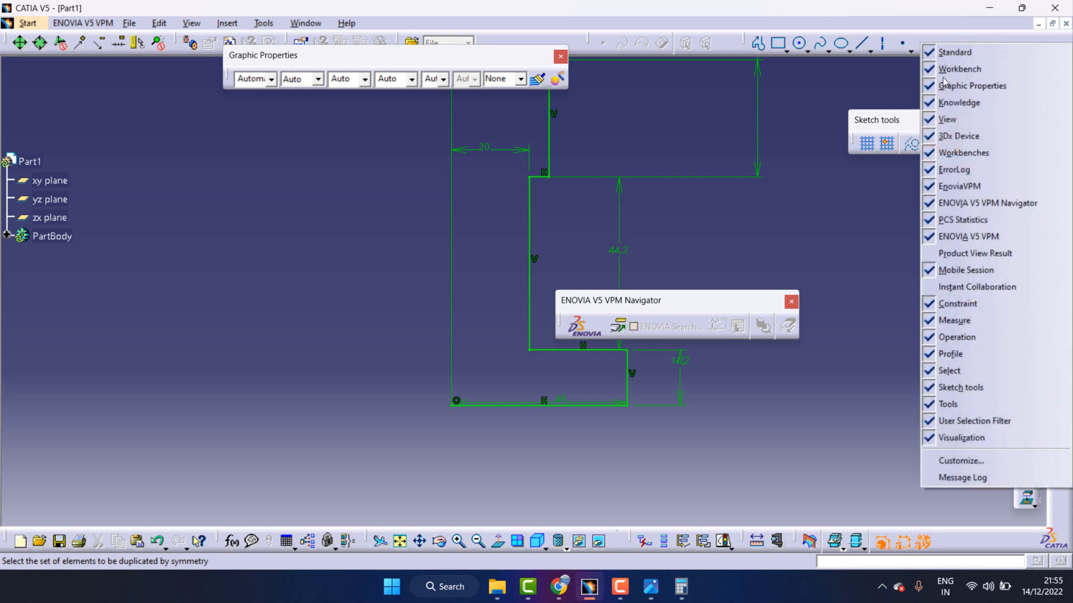
left_click(955, 290)
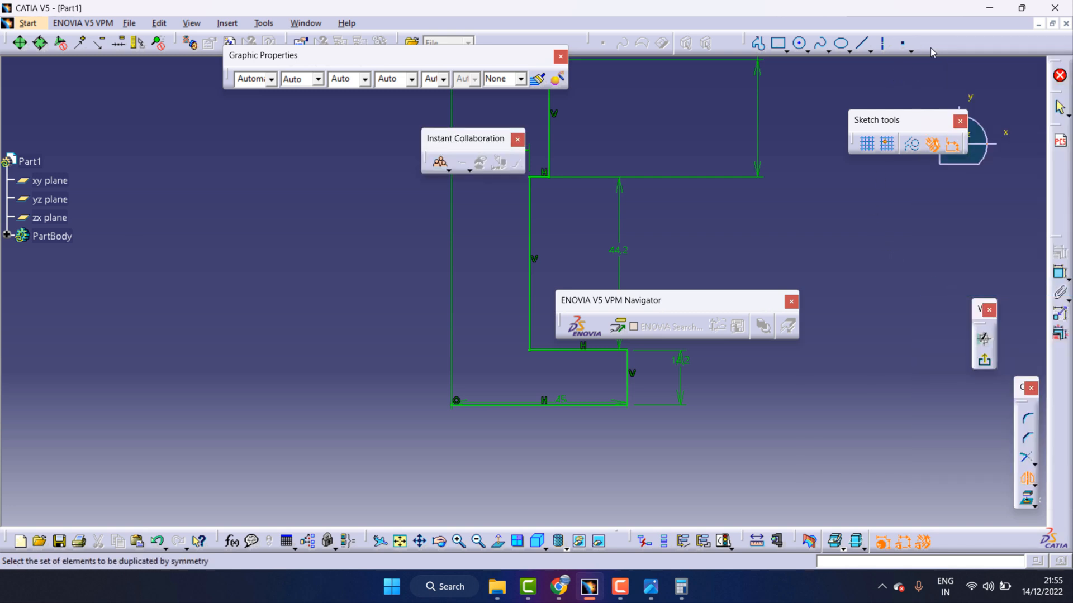
right_click(948, 46)
left_click(957, 256)
right_click(1061, 185)
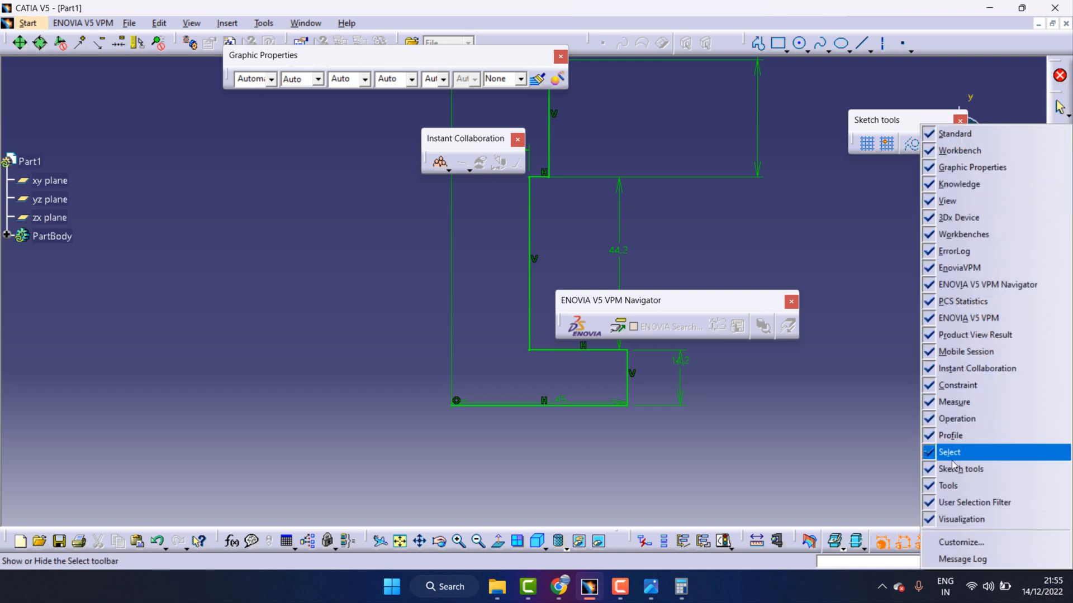
left_click(807, 257)
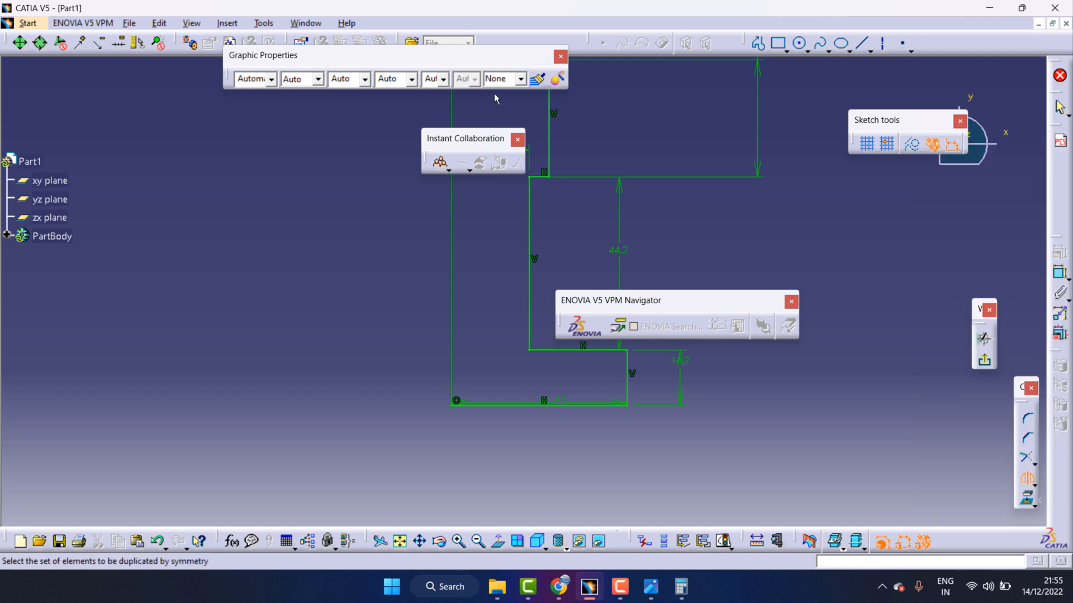
Hide the Graphic Properties toolbar
left_click(559, 56)
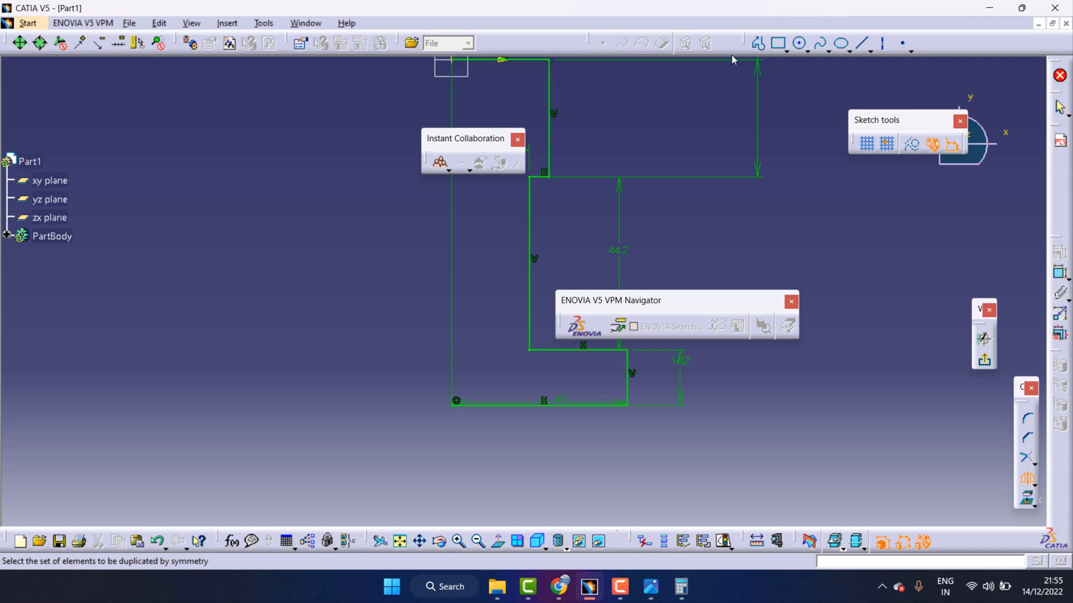
left_click(786, 51)
left_click(807, 52)
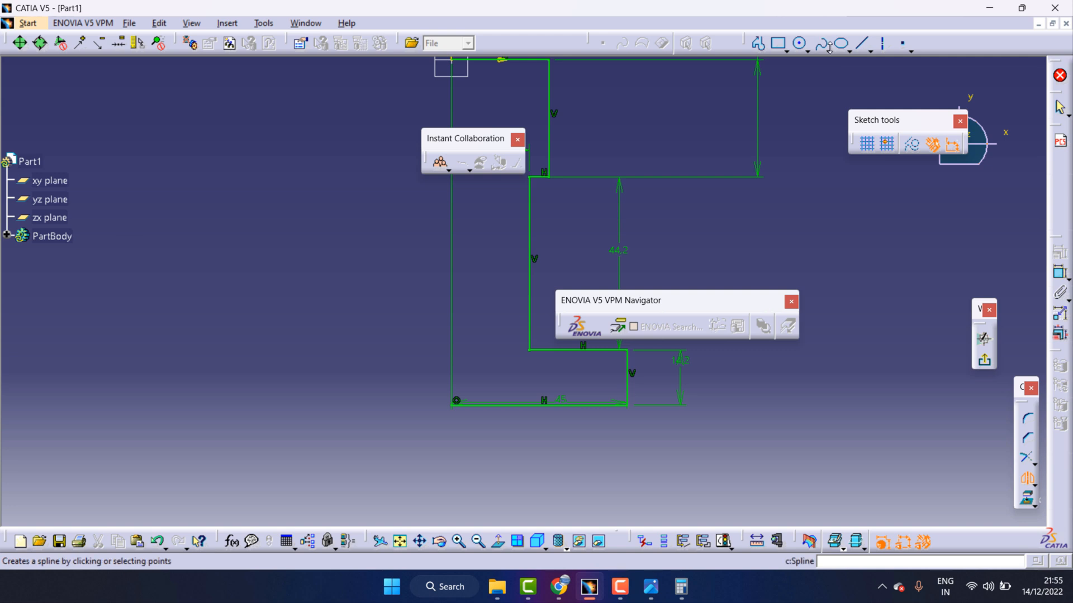
left_click(828, 52)
left_click(849, 51)
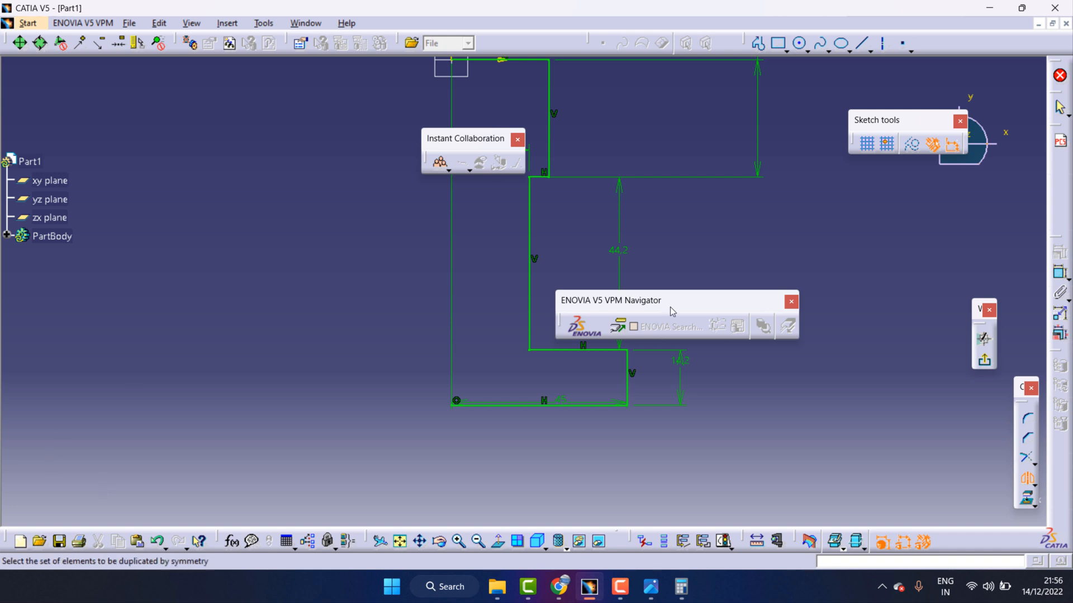
Try to fix together the 44.2 mm vertical line, the upper vertical line and the short horizontal step between them
left_click(1058, 311)
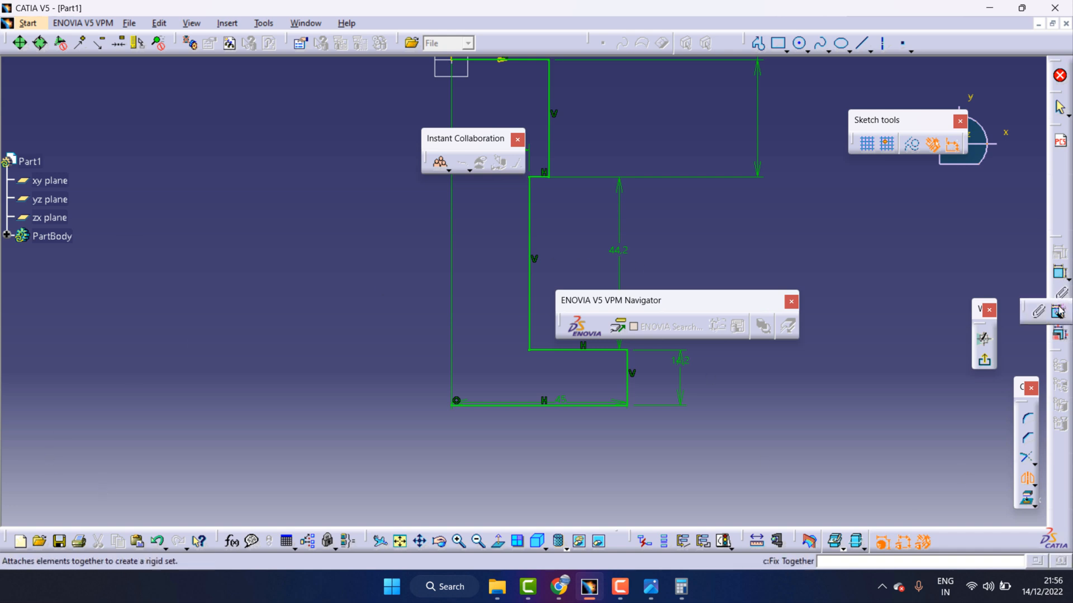
left_click(1059, 311)
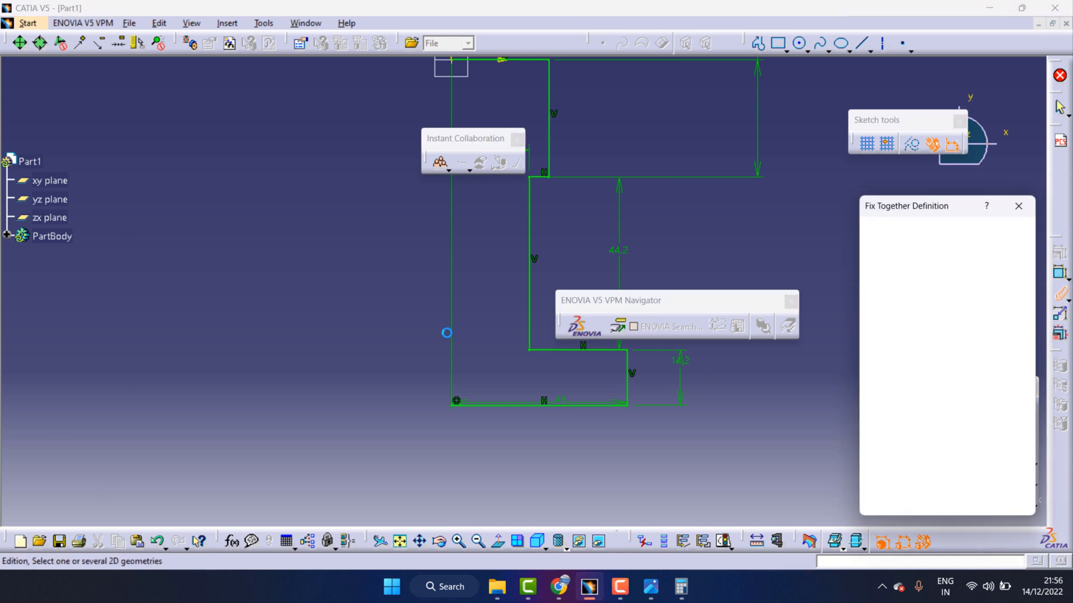
left_click(529, 261)
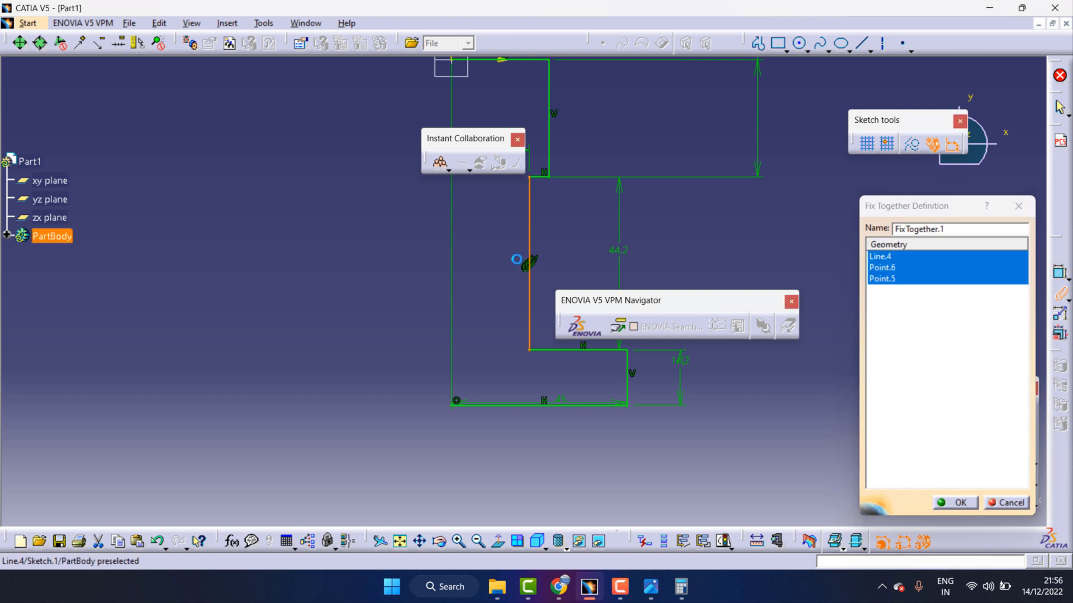
left_click(548, 159)
left_click(540, 177)
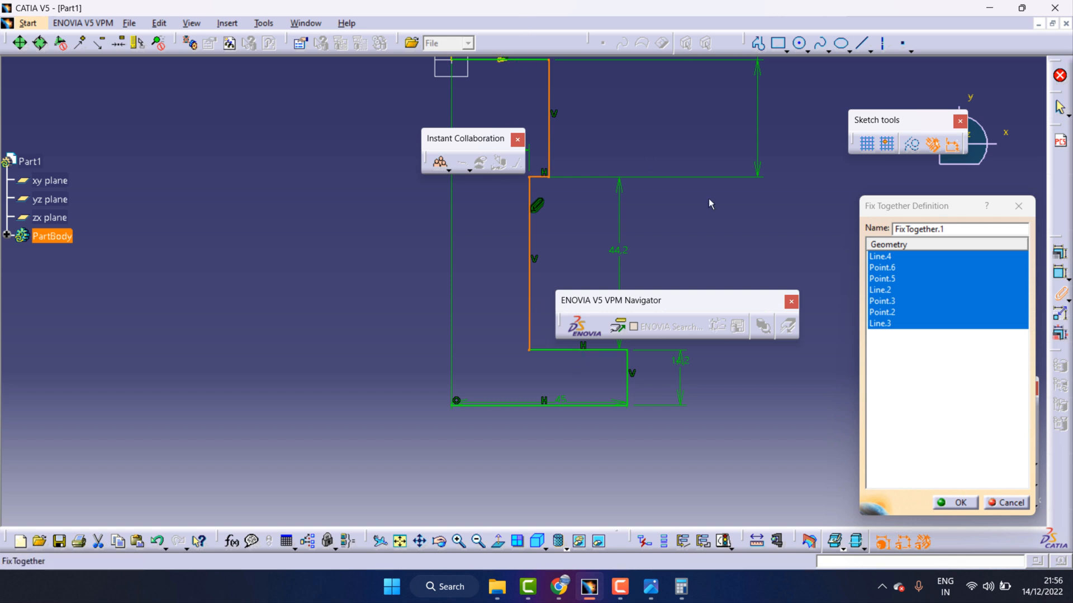
left_click(955, 502)
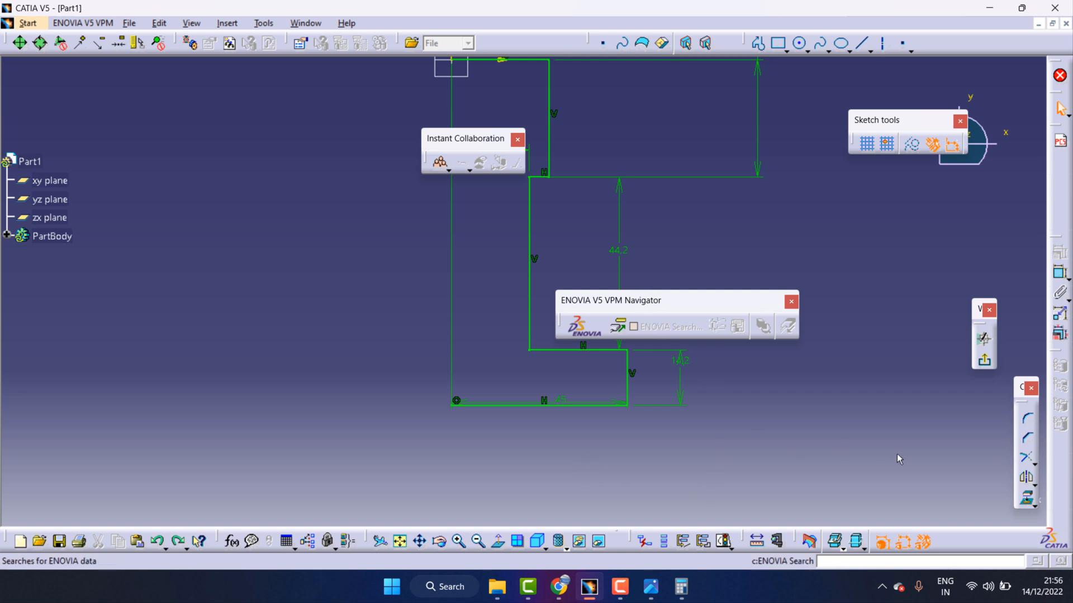
left_click(1034, 504)
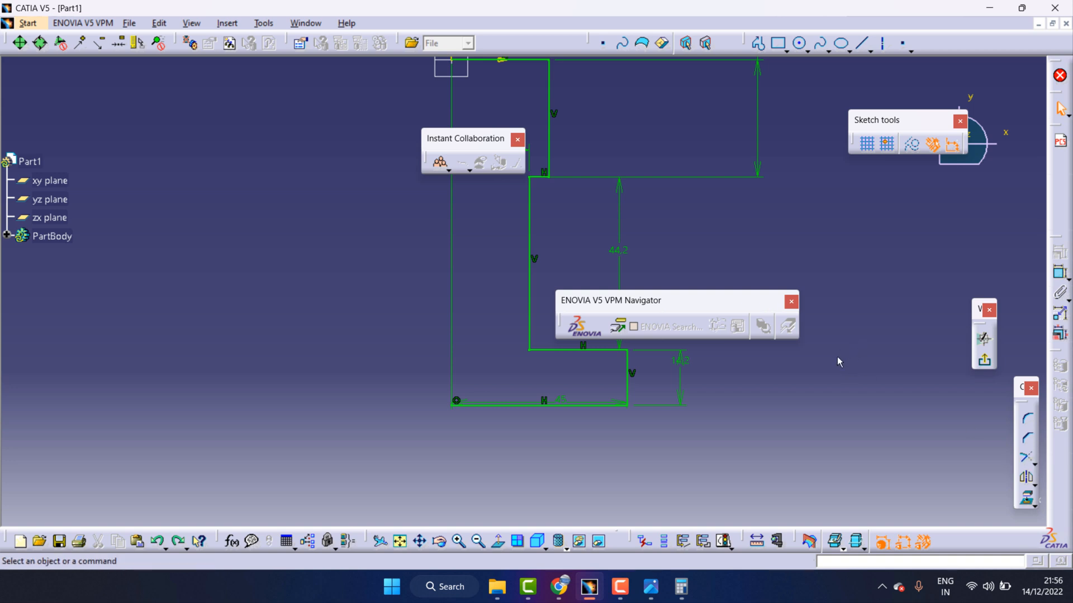
left_click(159, 23)
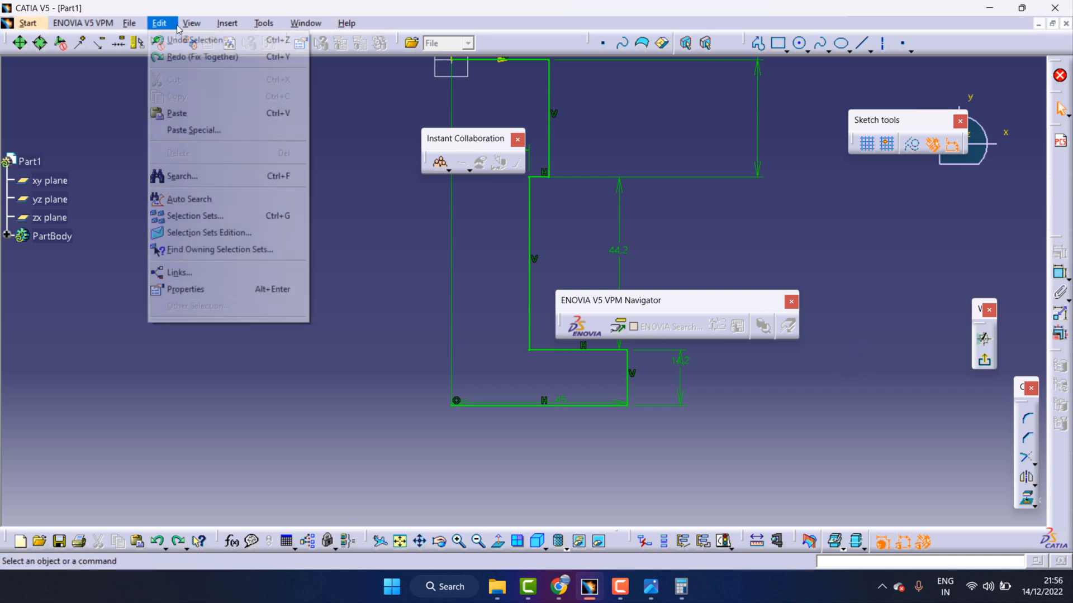
mouse_move(192, 23)
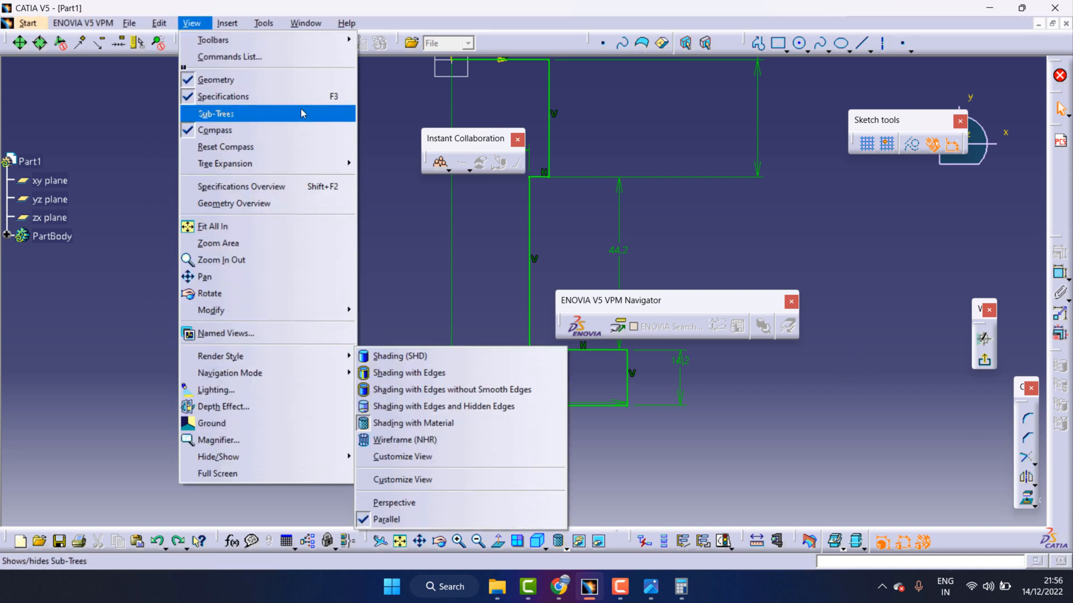
mouse_move(303, 164)
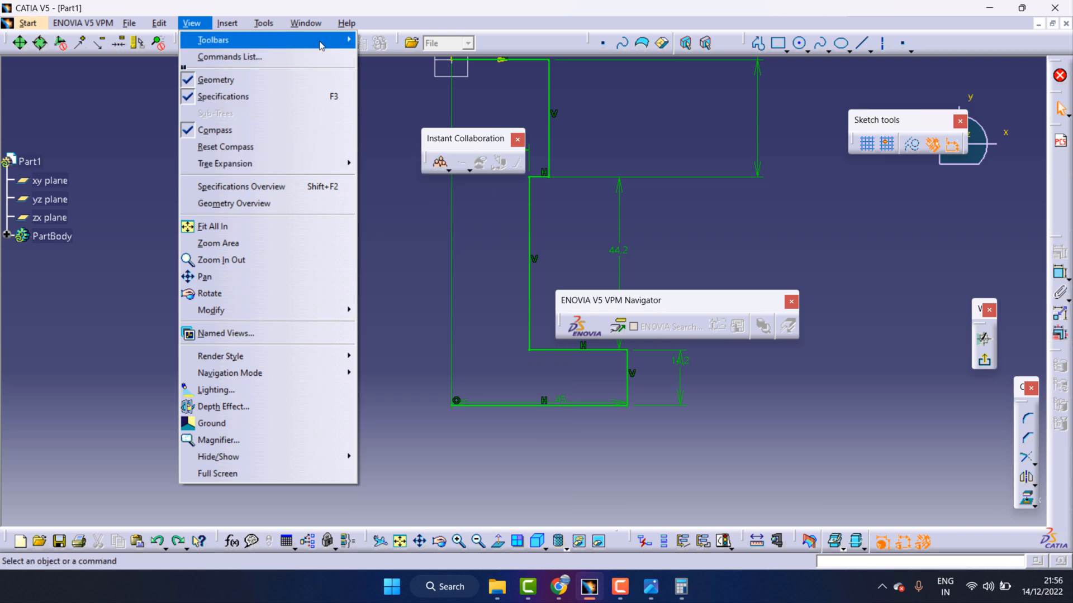
mouse_move(321, 44)
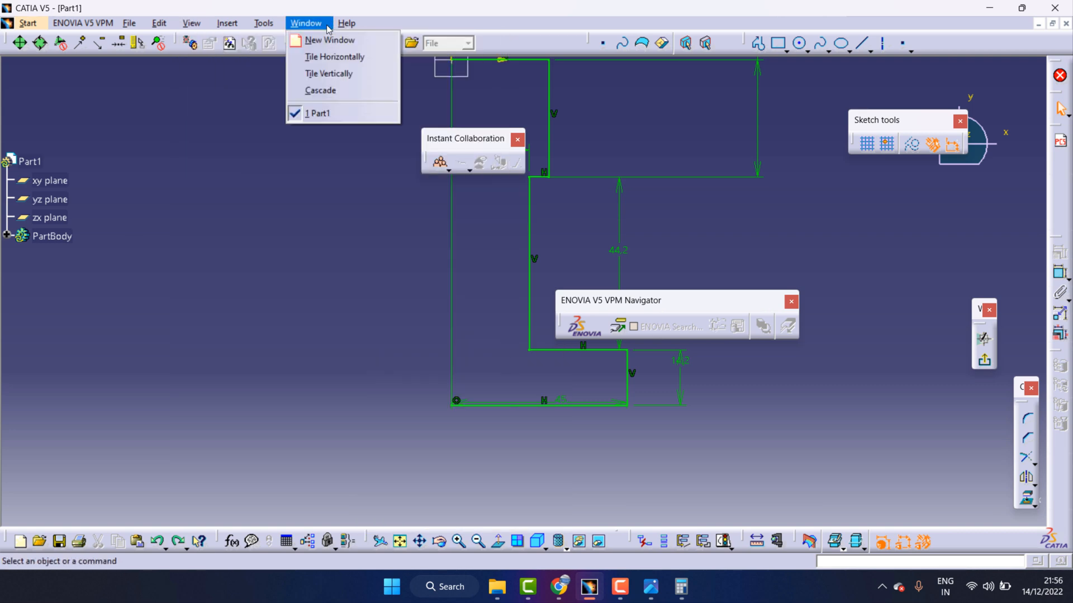
mouse_move(241, 27)
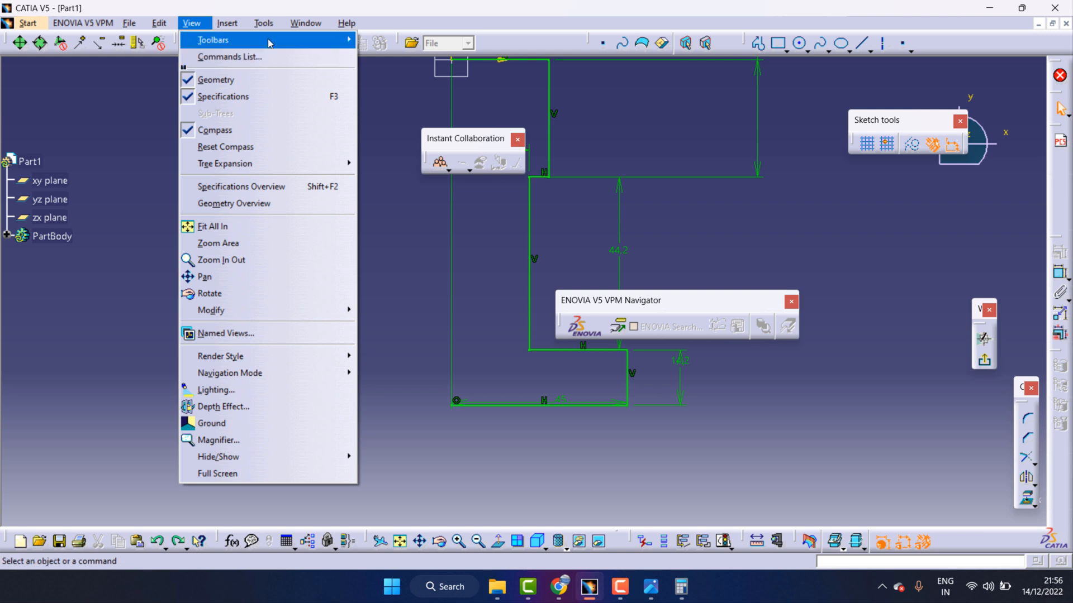
mouse_move(270, 41)
left_click(391, 73)
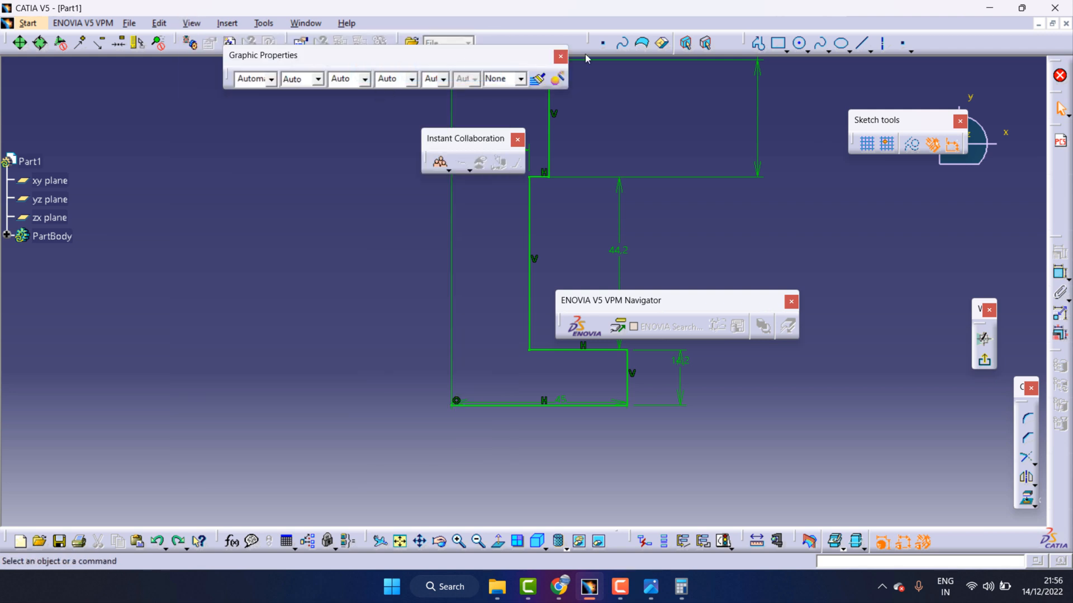
Hide the Graphic Properties, Instant Collaboration and ENOVIA V5 VPM Navigator toolbars
left_click(560, 58)
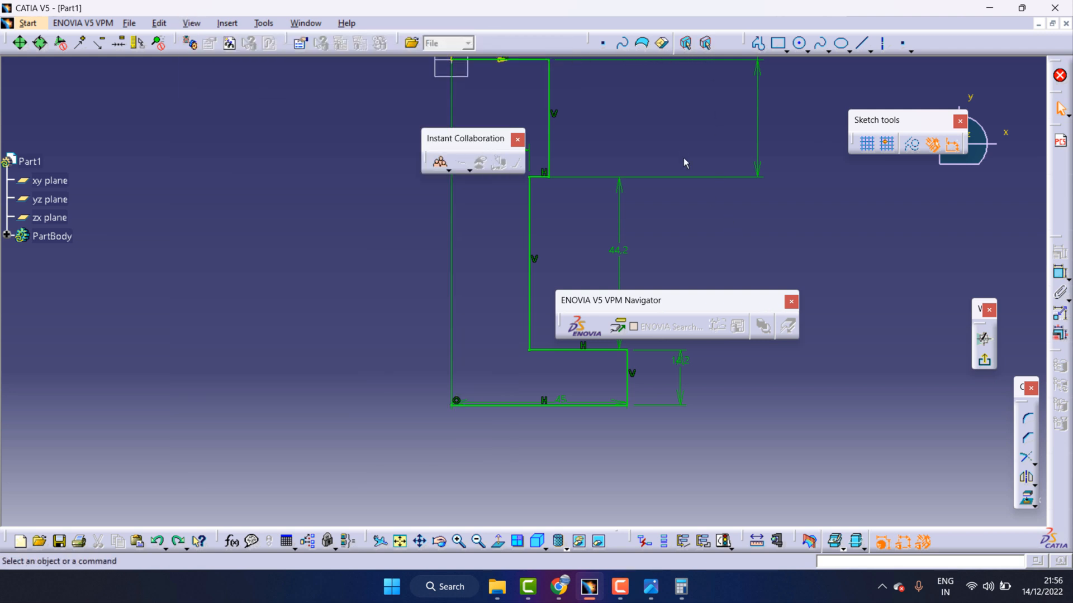
left_click(518, 141)
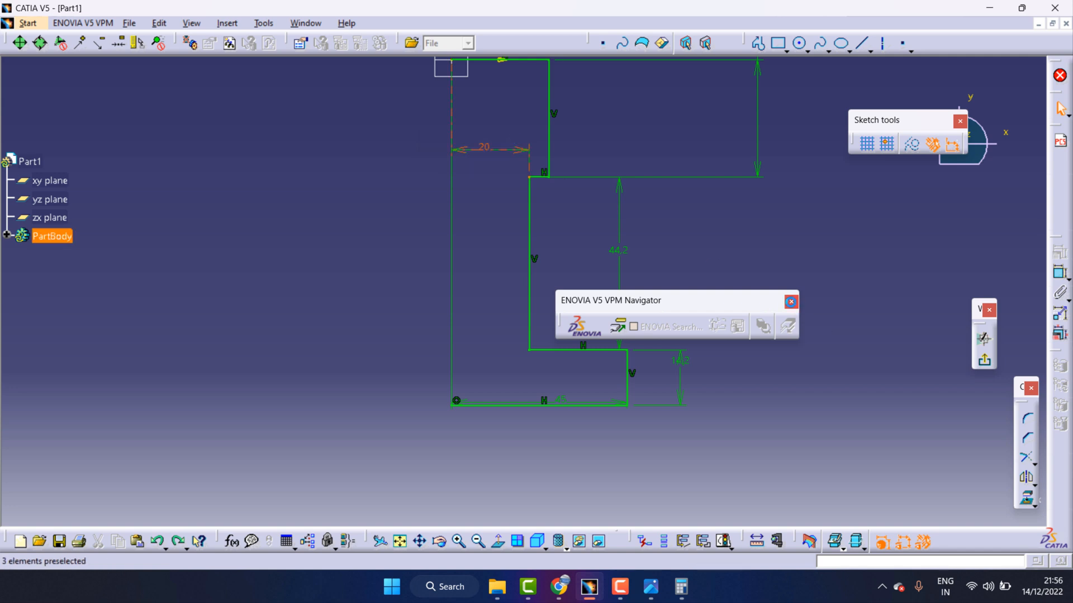
left_click(791, 302)
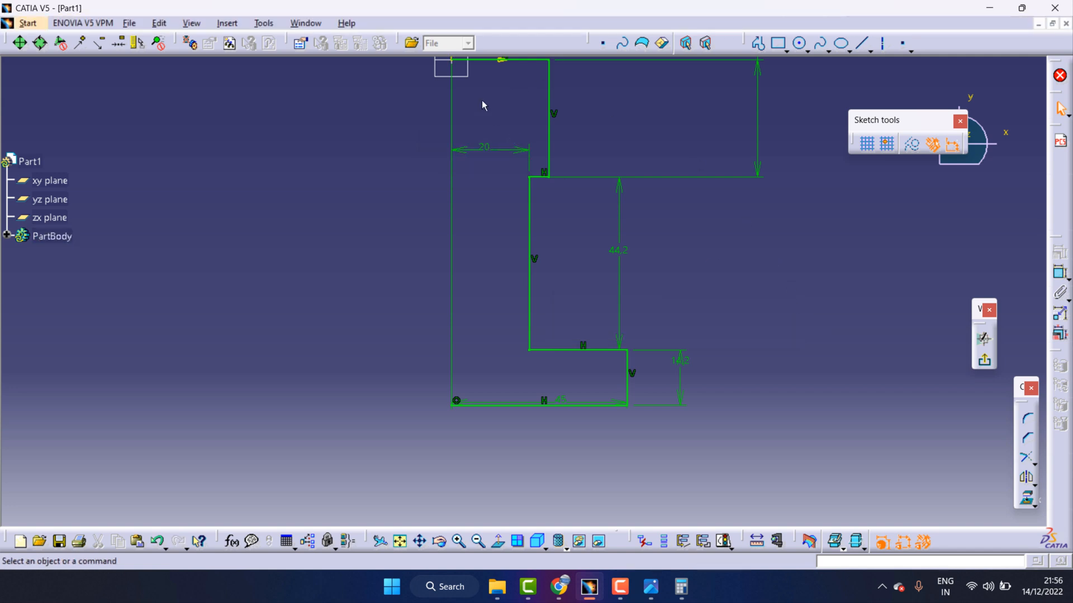
Draw a vertical inner line about 23.5 mm long down from the sketch's top edge, aligned with the 44.2 mm outer line
left_click(862, 43)
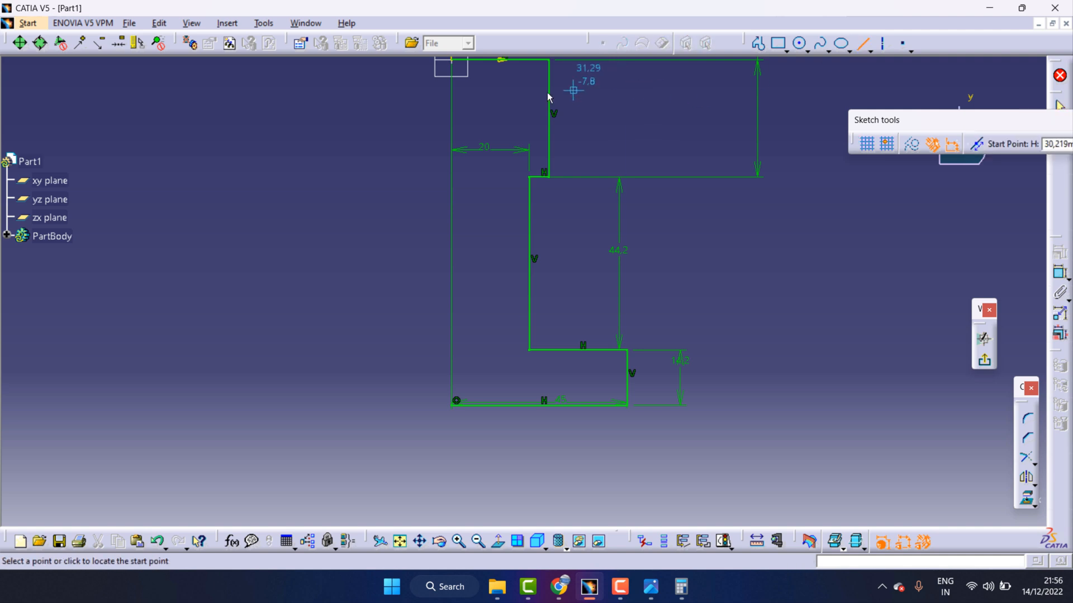
left_click(529, 61)
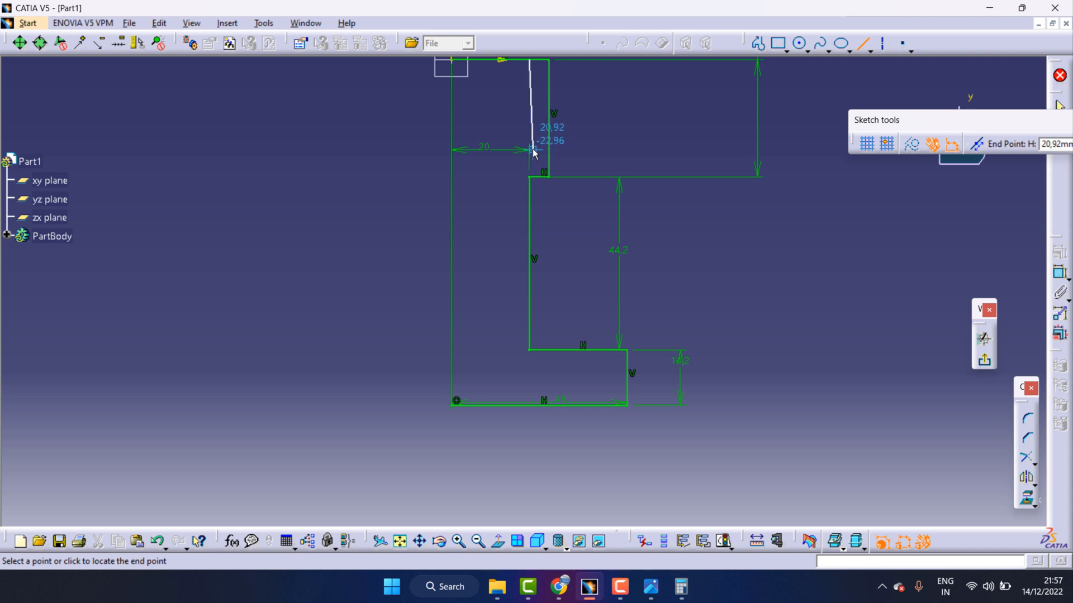
left_click(530, 157)
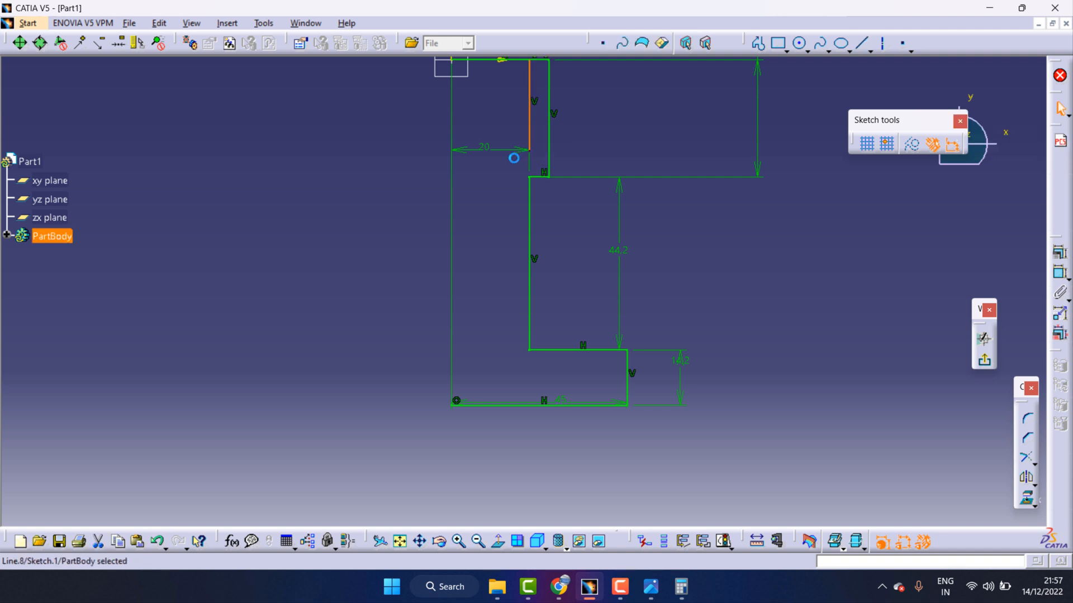
Continue the inner bore with a horizontal step about 7.3 mm toward the axis and a vertical line about 64.9 mm down to the bottom edge
left_click(760, 45)
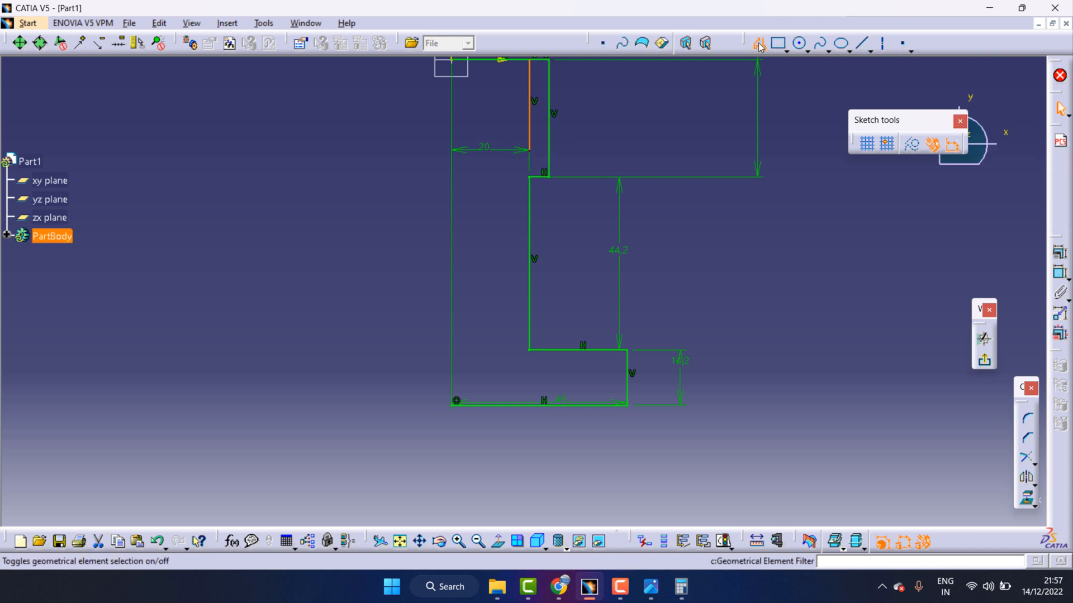
left_click(536, 157)
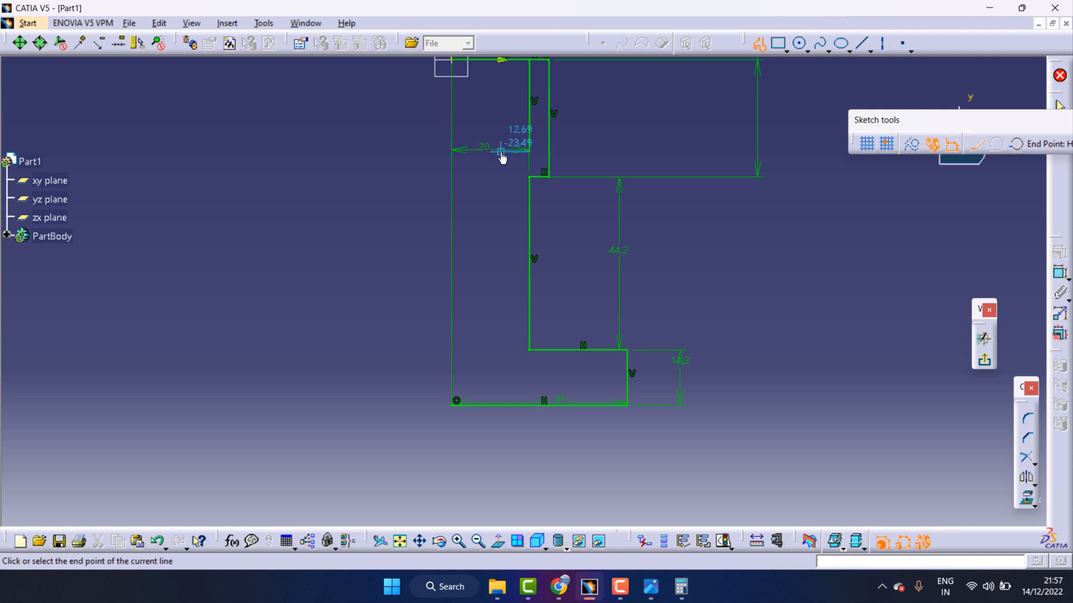
left_click(501, 152)
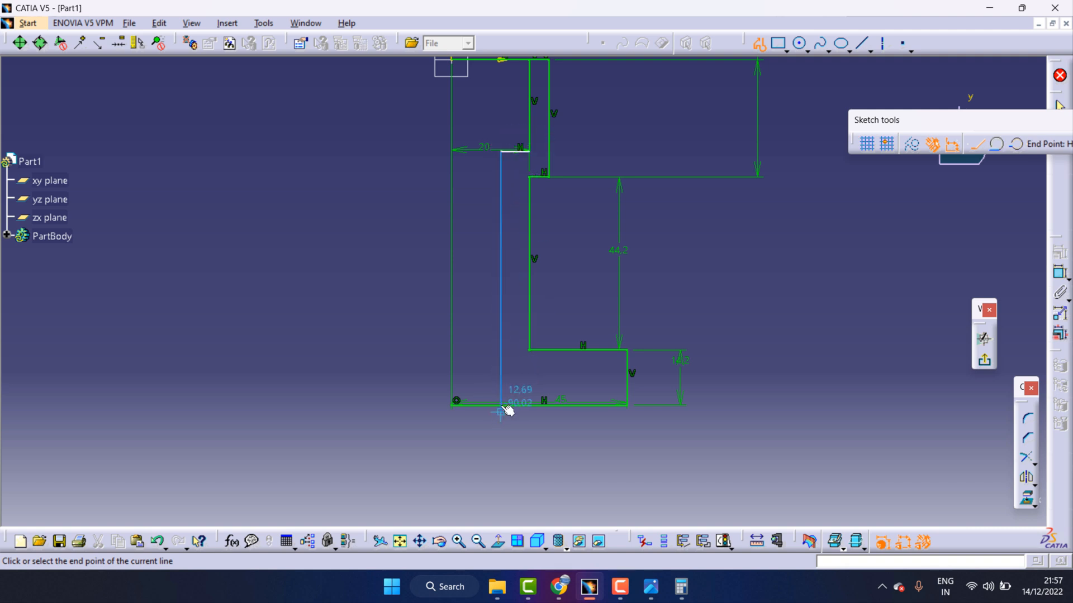
left_click(501, 405)
key("Escape")
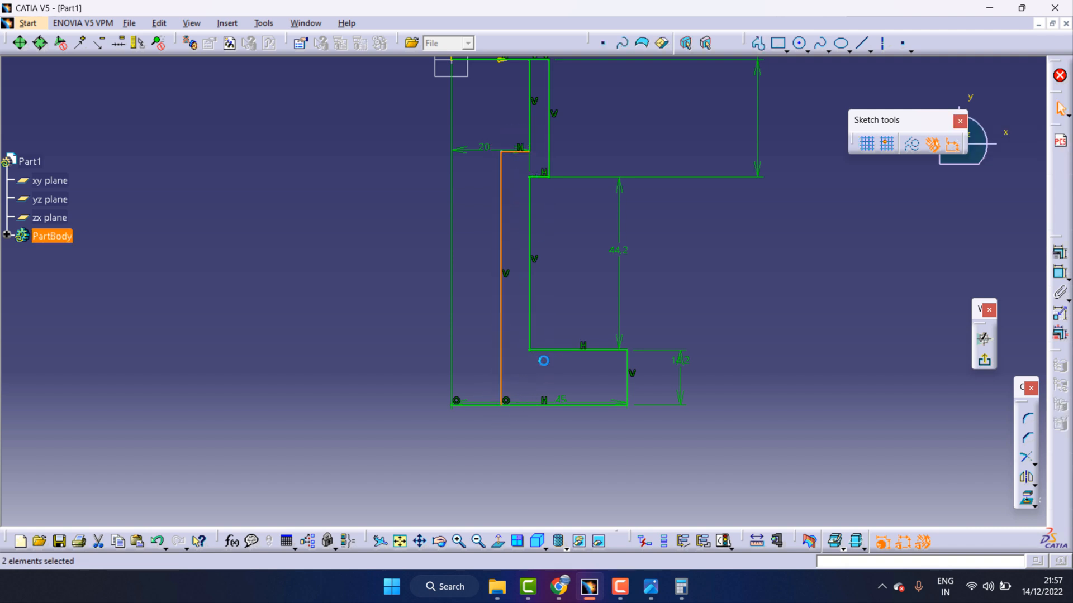
left_click(420, 541)
mouse_move(458, 244)
left_mouse_down()
mouse_move(474, 298)
mouse_move(505, 292)
left_mouse_up()
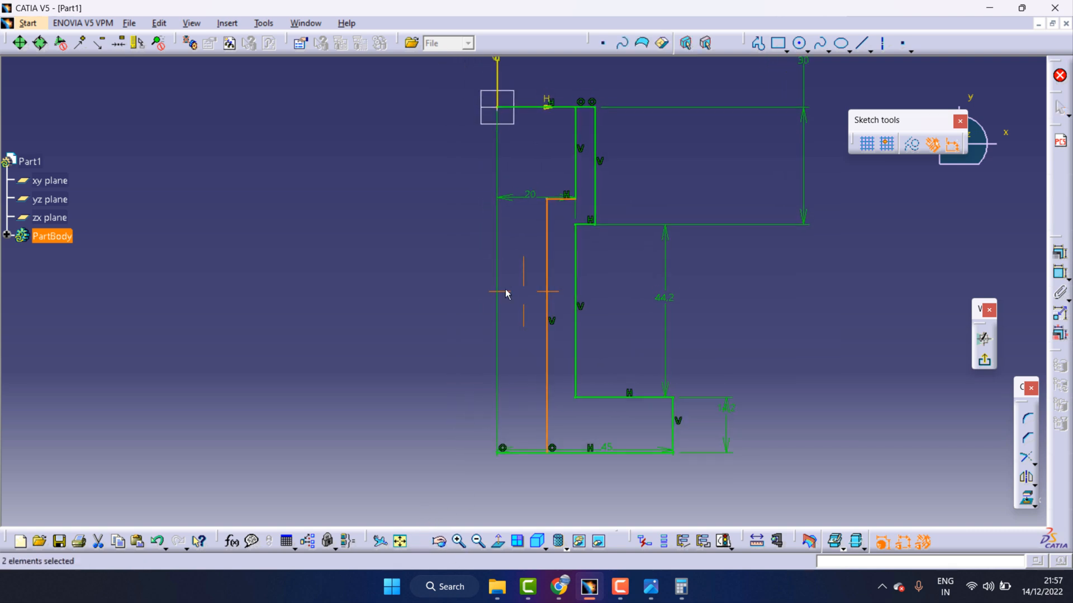
left_click(651, 158)
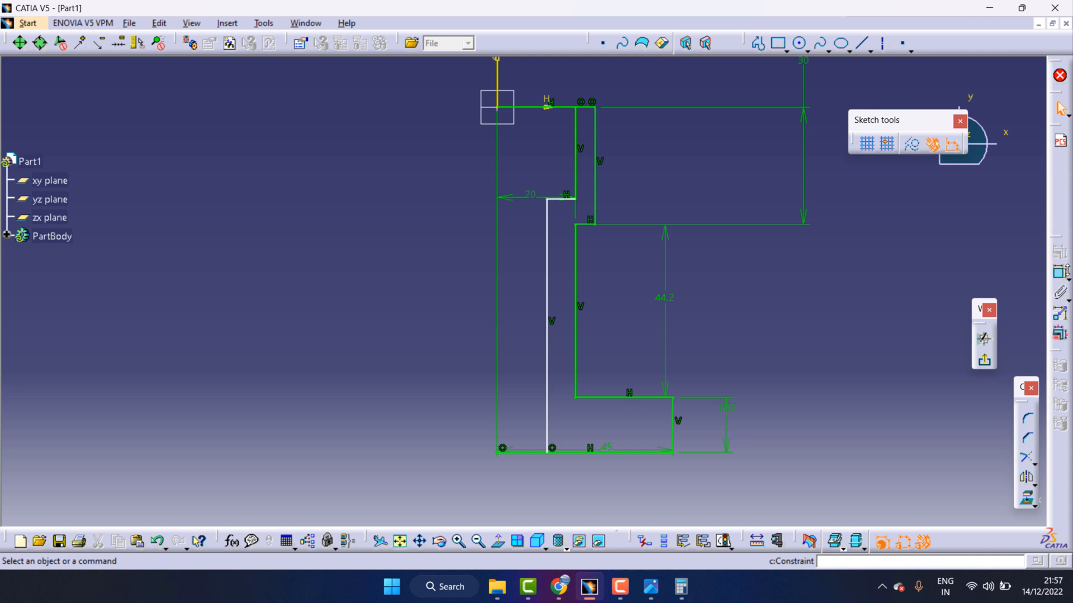
Dimension the distance between the upper inner vertical line and the upper outer vertical line, placing it above the top edge
left_click(1060, 272)
left_click(578, 150)
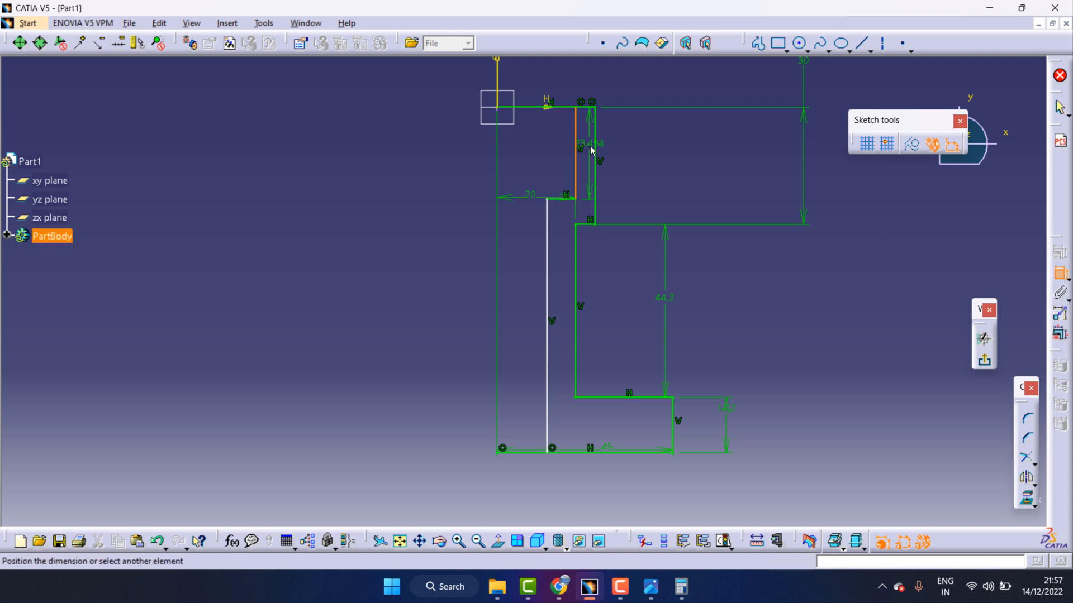
left_click(596, 148)
left_click(586, 94)
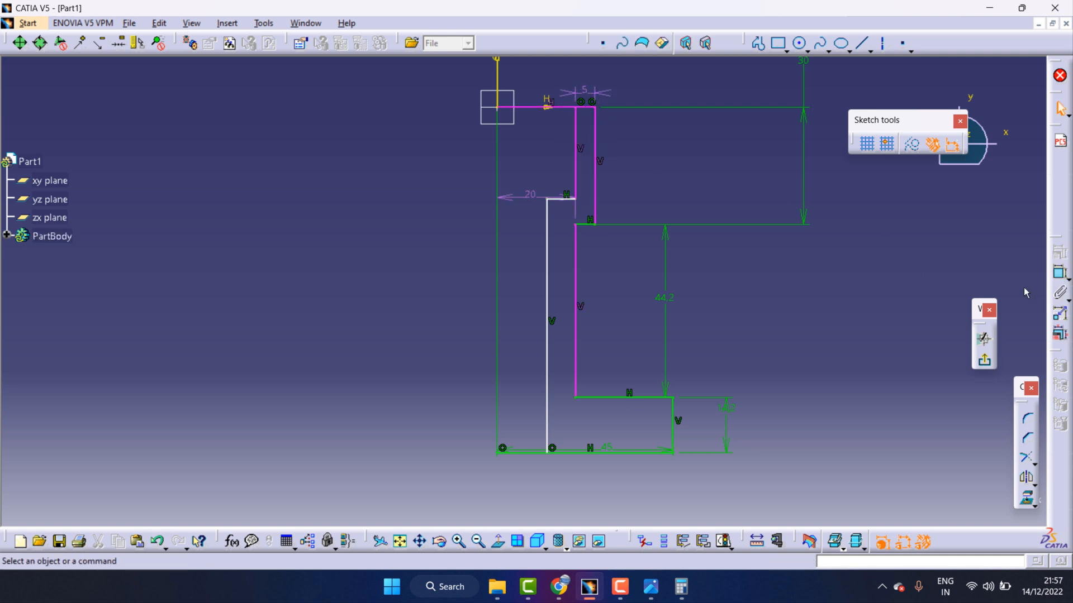
Dimension the long inner bore line against the 44.2 mm outer line and set the wall thickness to 5 mm
left_click(1060, 272)
left_click(546, 292)
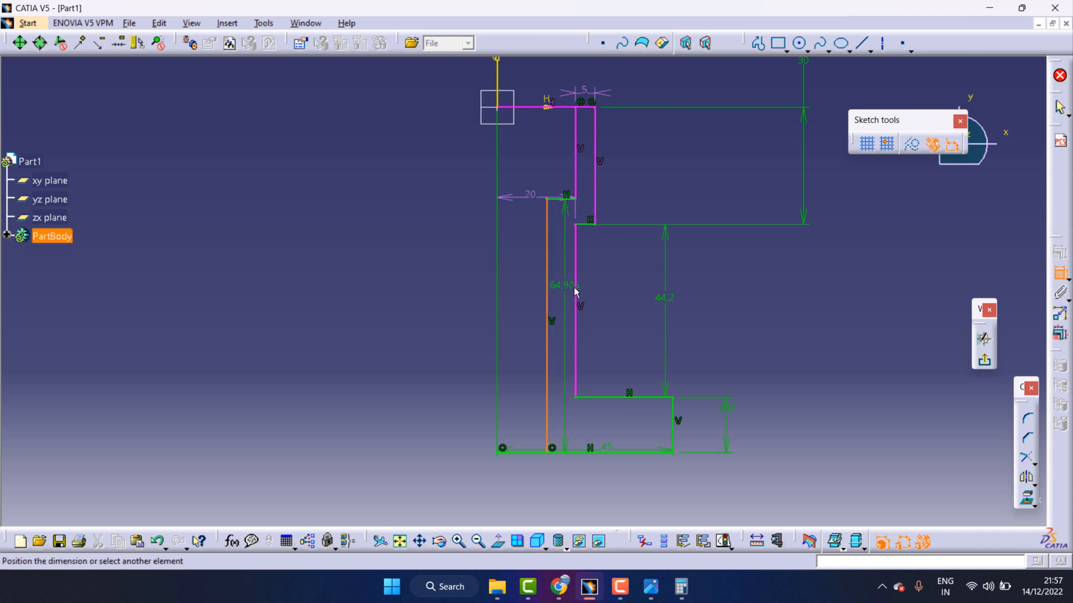
left_click(576, 290)
left_click(563, 182)
double_click(559, 179)
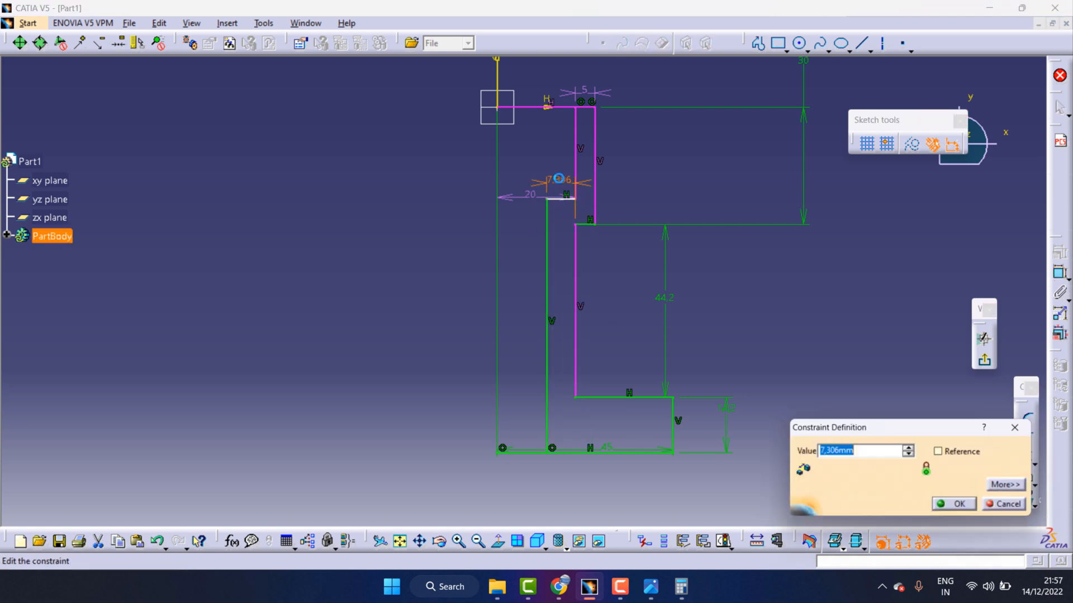
left_click(963, 509)
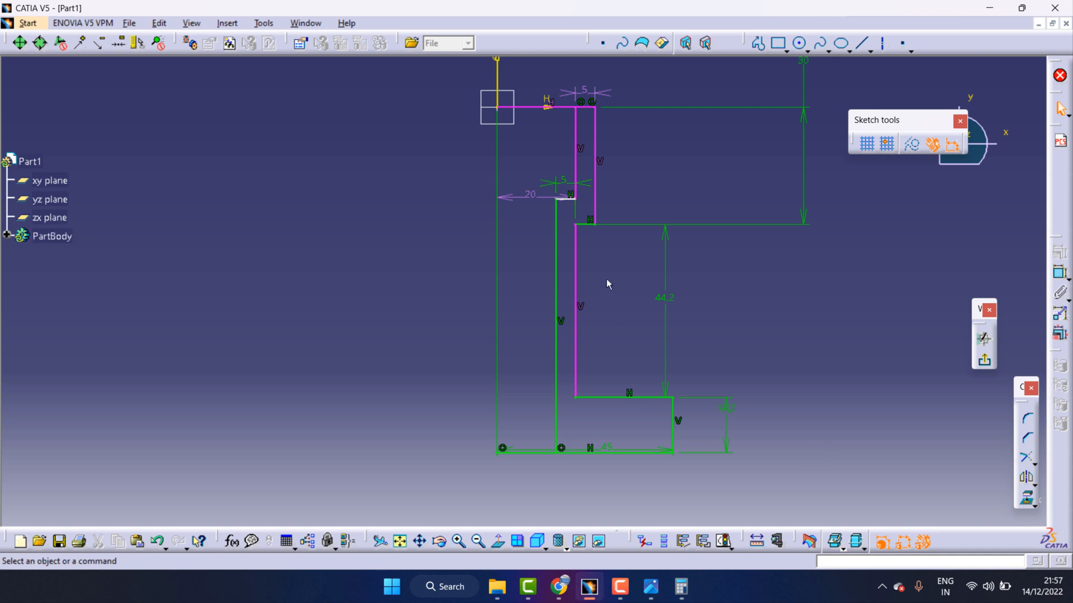
Examine the chamfer dimensions at the flange end of the bore in the reference drawing aa (4).png
left_click(651, 587)
scroll(903, 291, "up", 3)
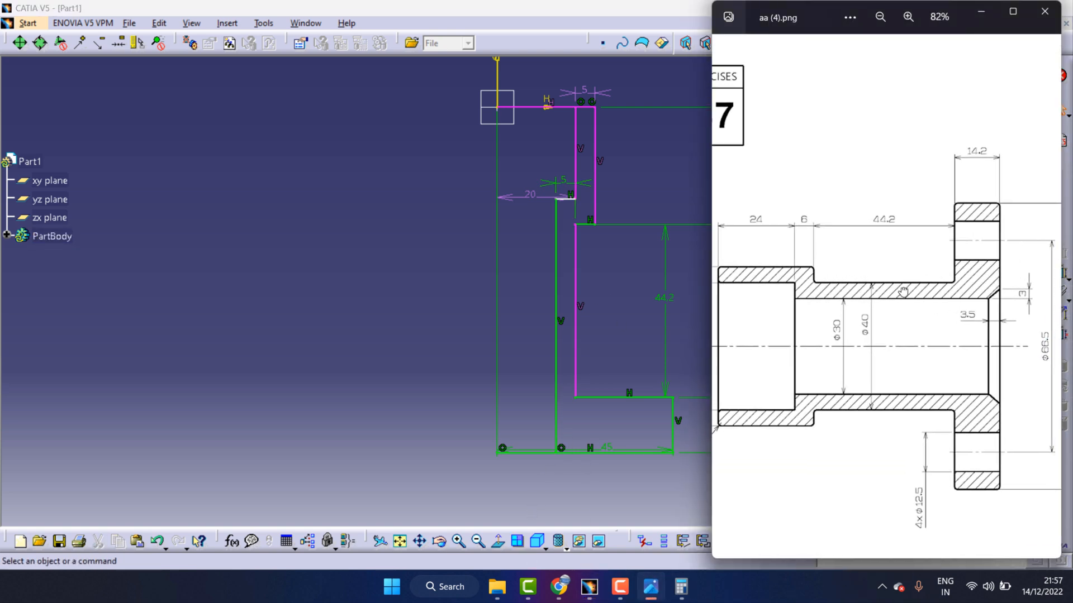
scroll(903, 291, "up", 5)
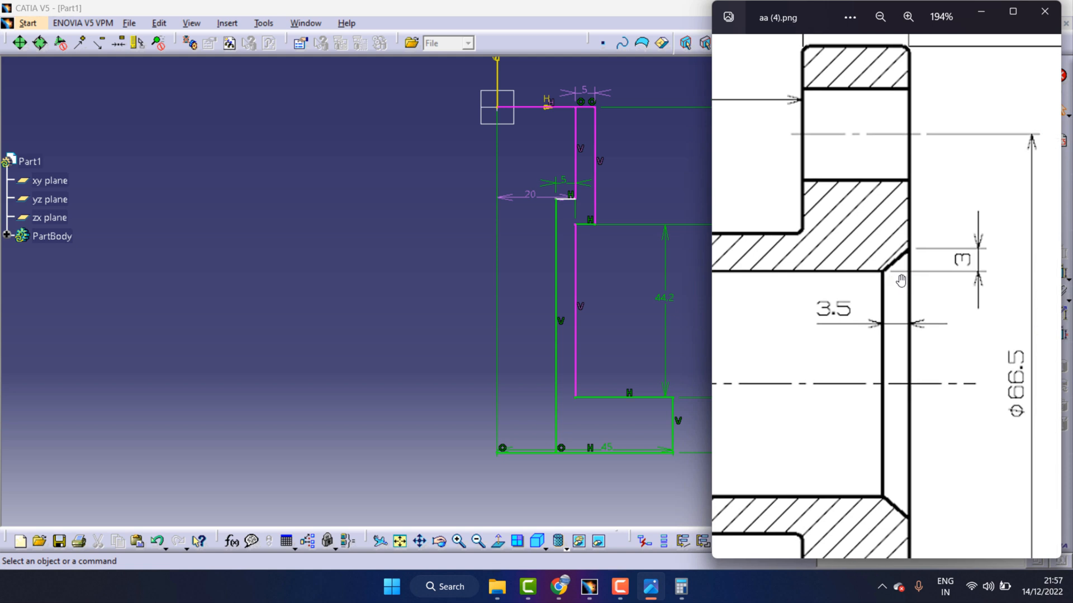
left_click_drag(951, 261, 888, 214)
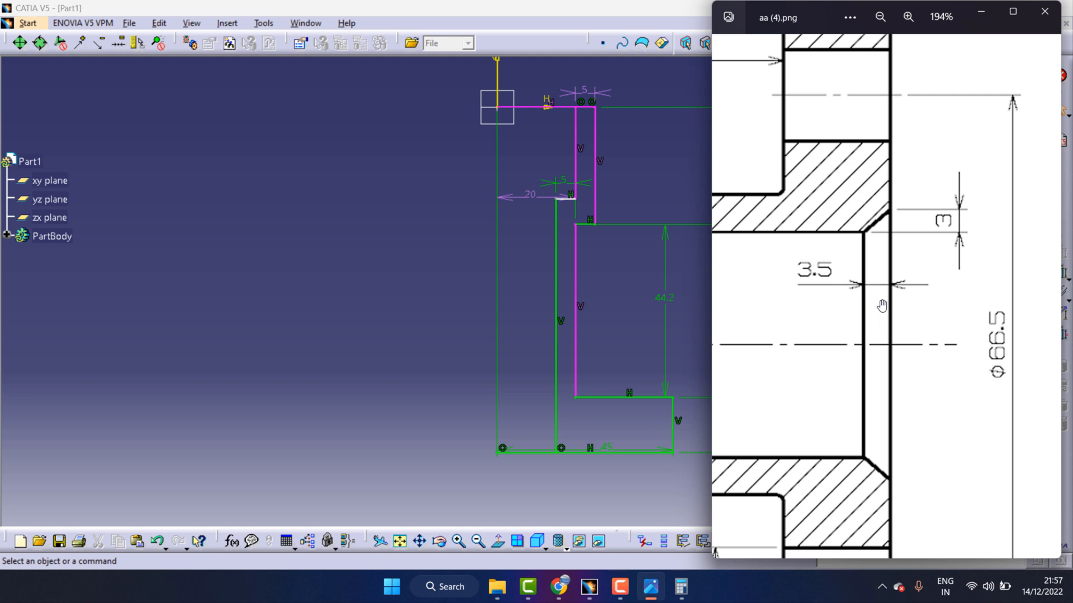
left_click_drag(873, 290, 921, 291)
left_click(578, 404)
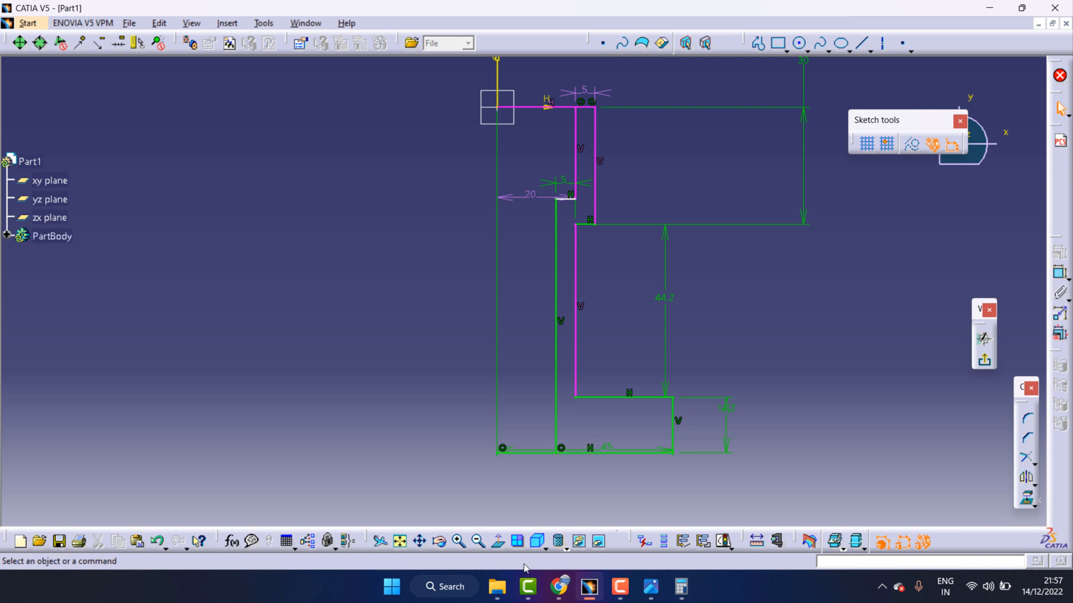
Draw a horizontal line from the long inner bore line across the axis, slightly above the profile's bottom edge
left_click(478, 542)
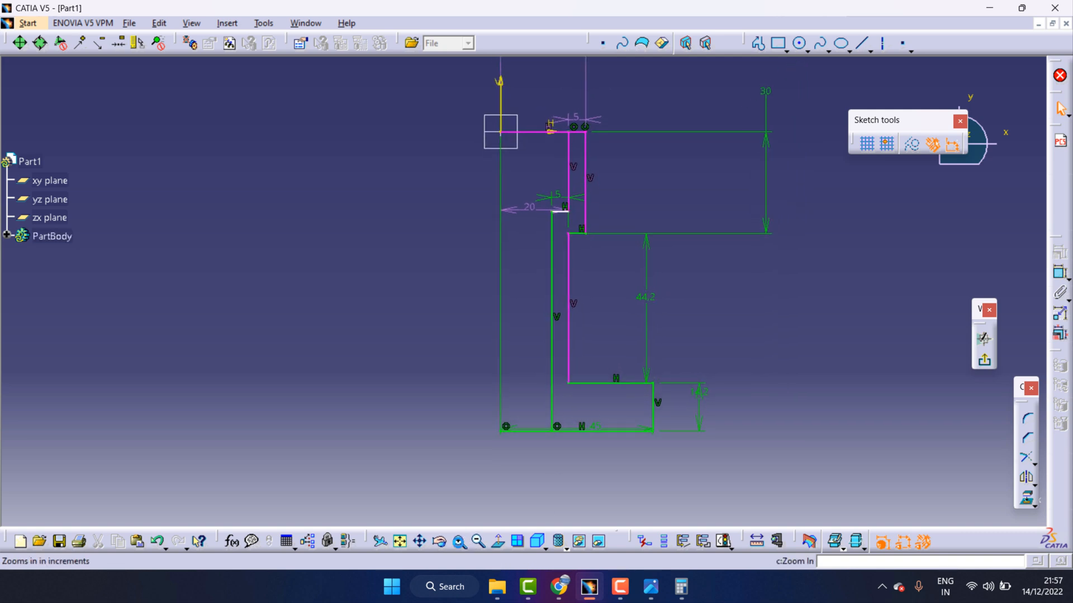
left_click(458, 541)
left_click(420, 541)
left_click_drag(580, 399, 565, 323)
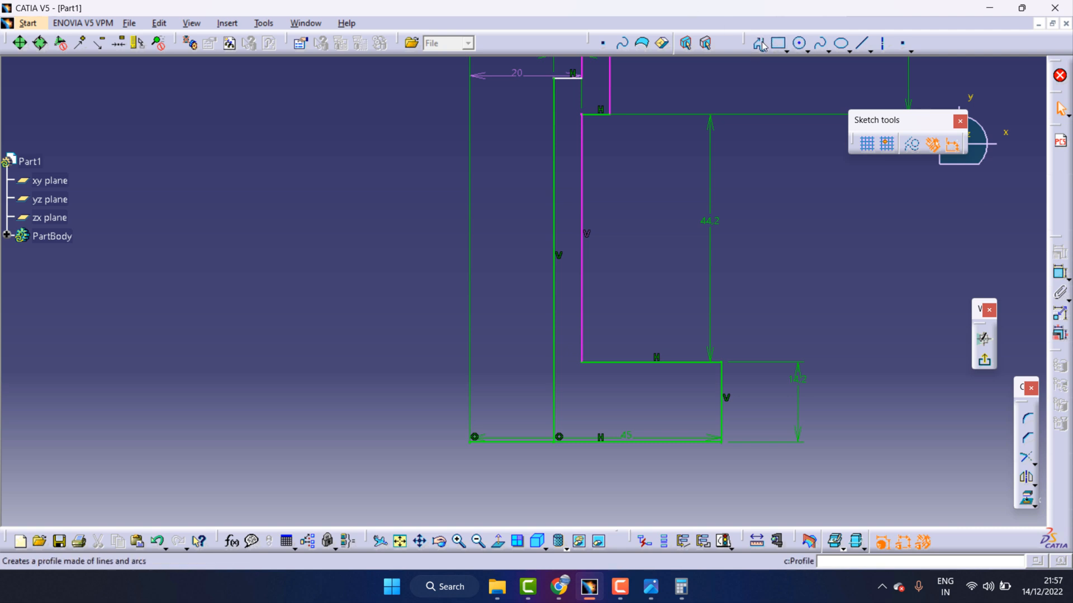
left_click(862, 43)
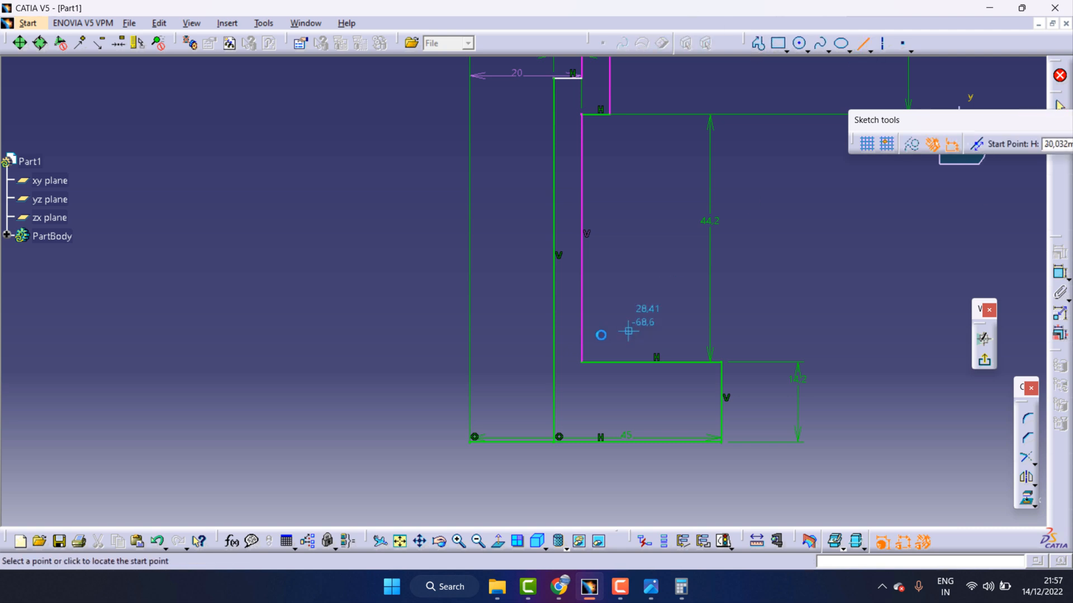
left_click(553, 415)
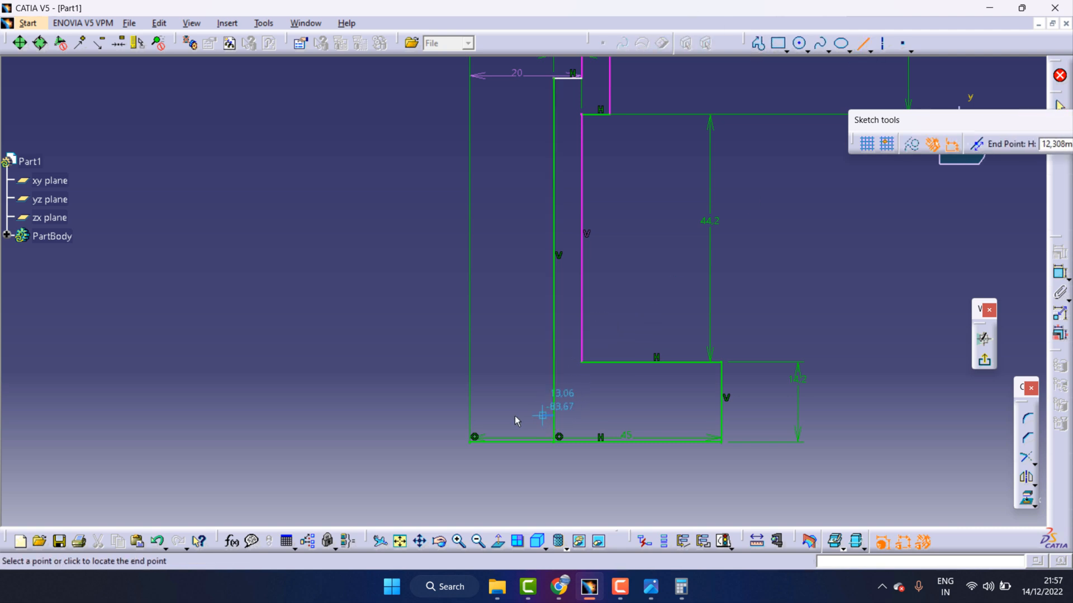
left_click(450, 415)
left_click(482, 365)
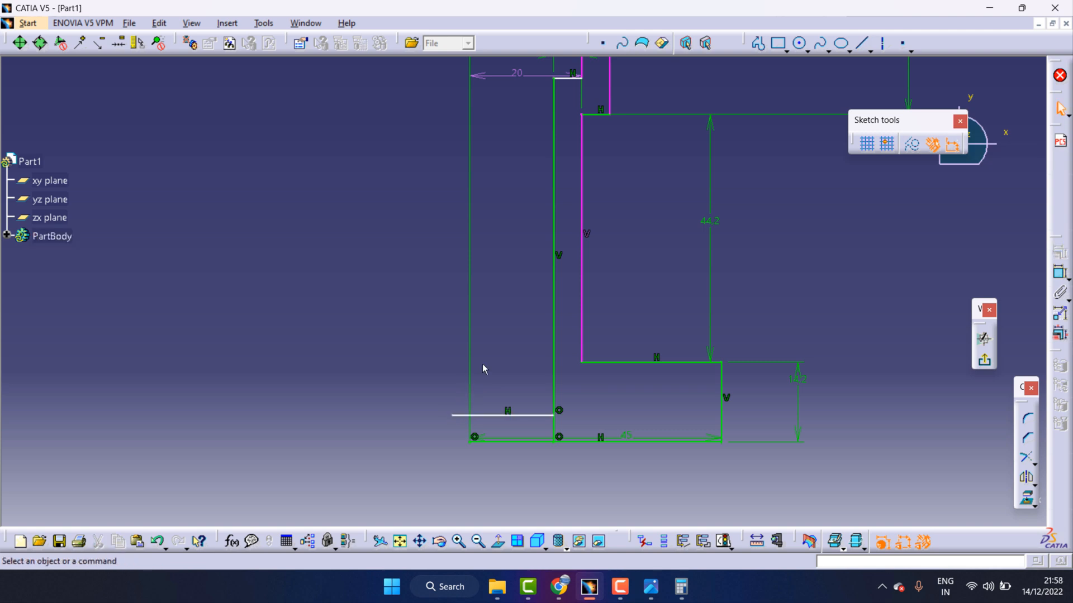
left_click(862, 43)
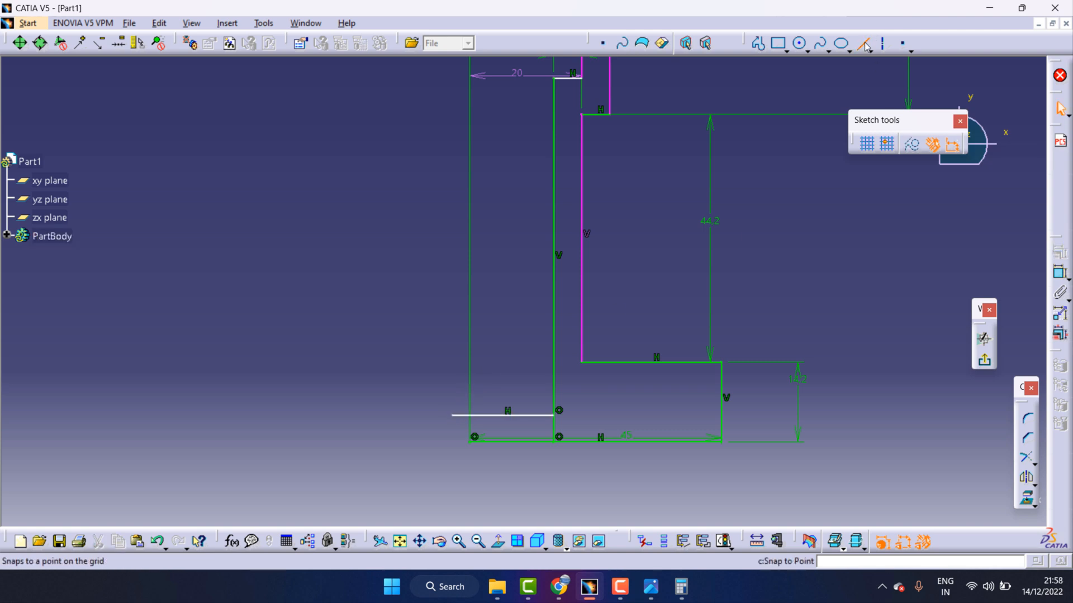
left_click(559, 442)
left_click(584, 441)
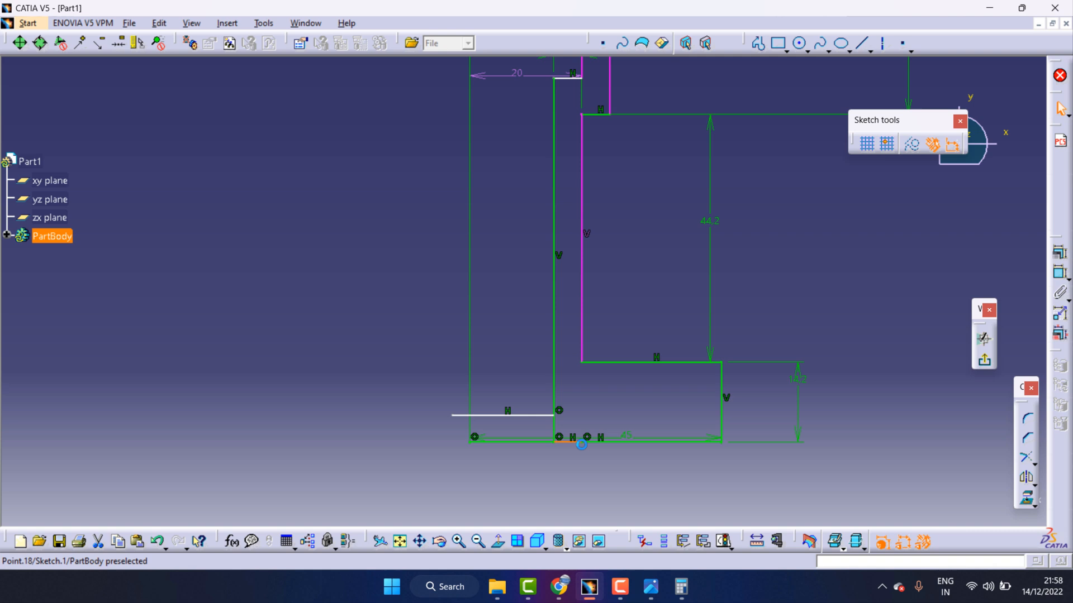
left_click(591, 459)
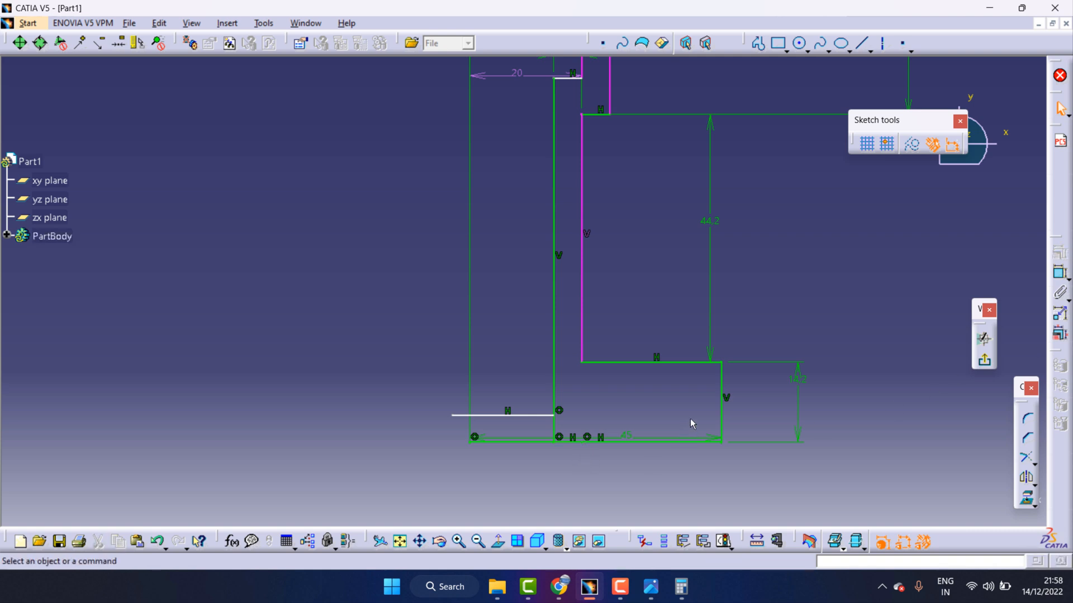
key("ctrl+z")
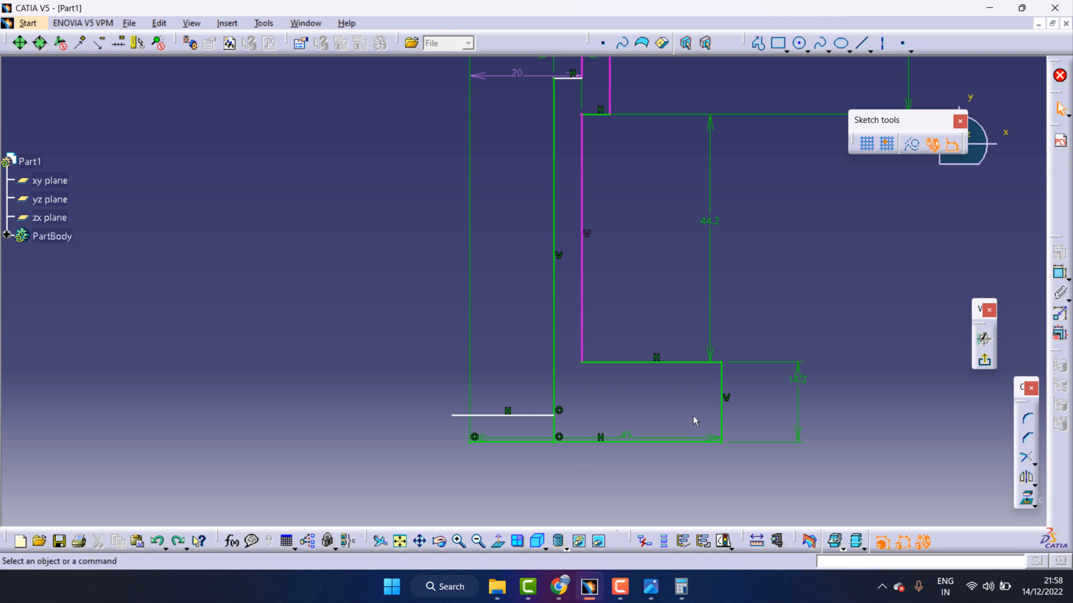
Draw a horizontal line about 10.7 mm long outward along the bottom edge from the foot of the inner bore line
left_click(863, 45)
left_click(558, 437)
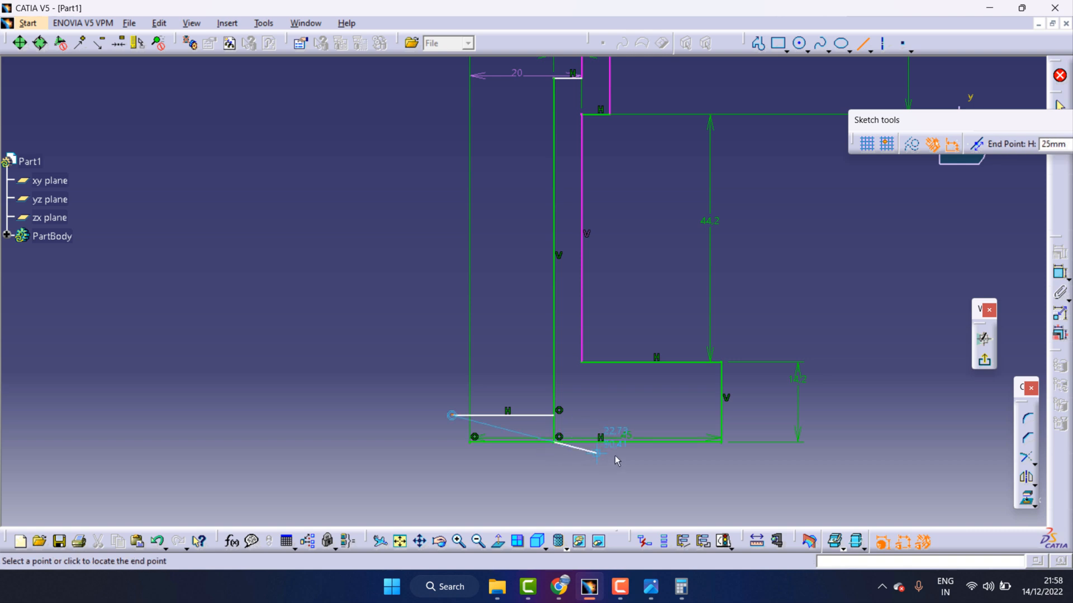
left_click(613, 442)
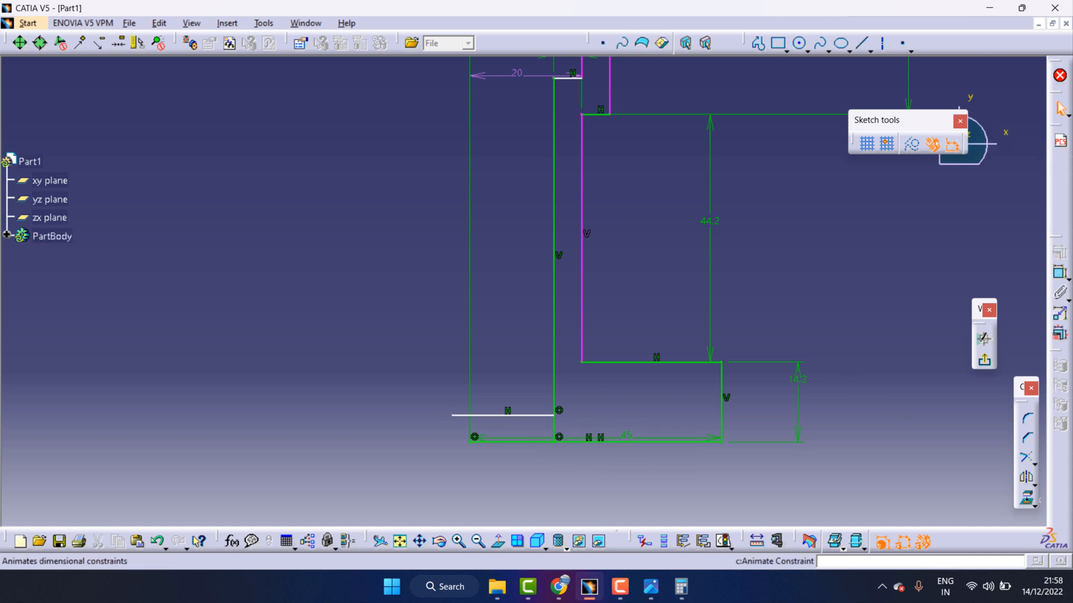
Dimension the new line on the bottom edge below the profile and set its length to 3 mm
left_click(1060, 272)
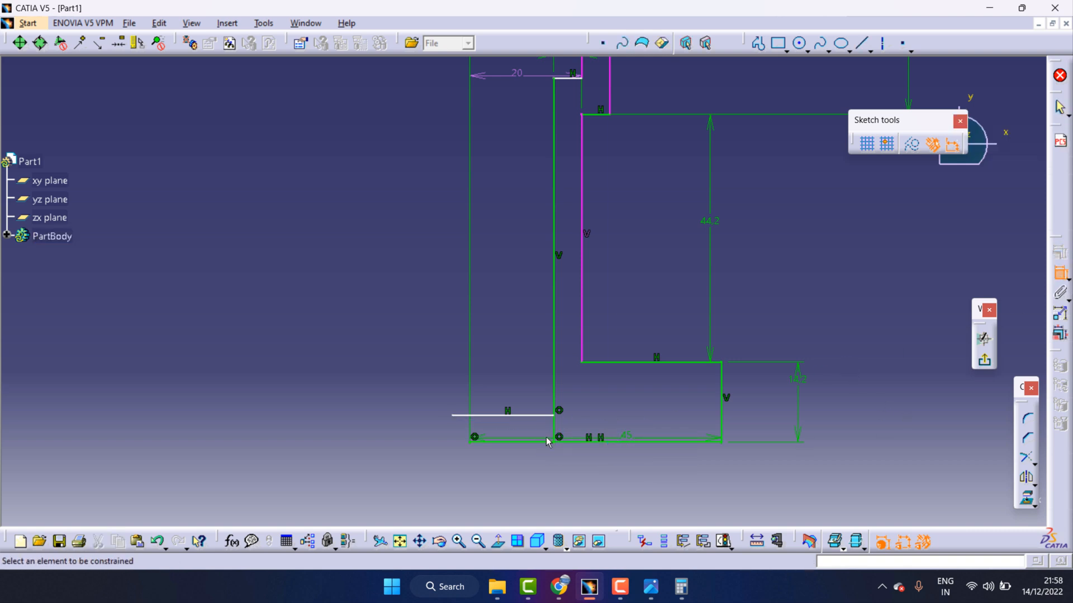
left_click(584, 441)
left_click(578, 469)
double_click(578, 472)
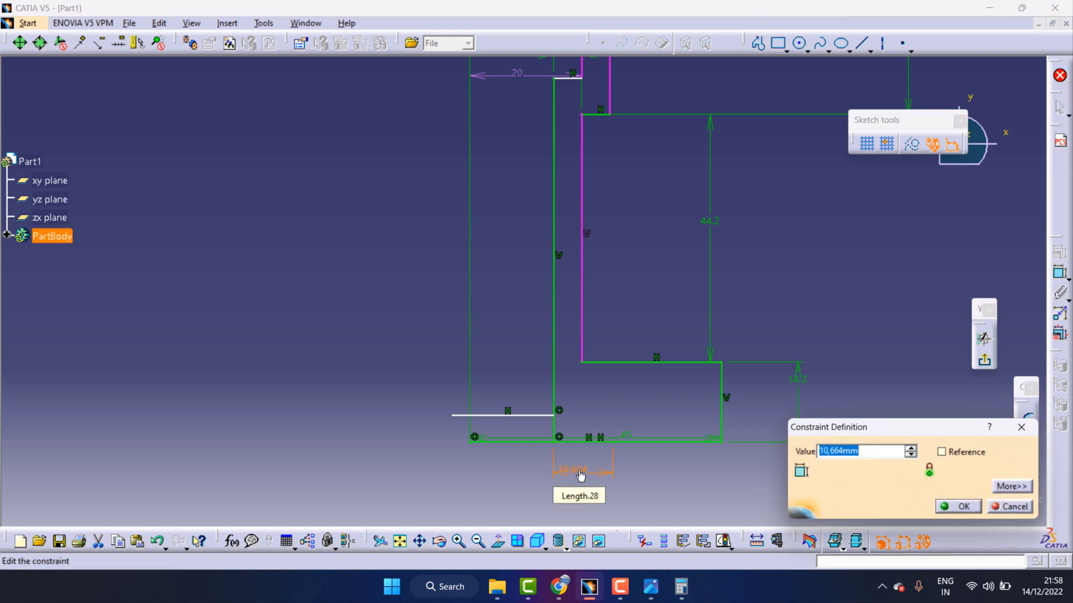
type("3")
left_click(961, 506)
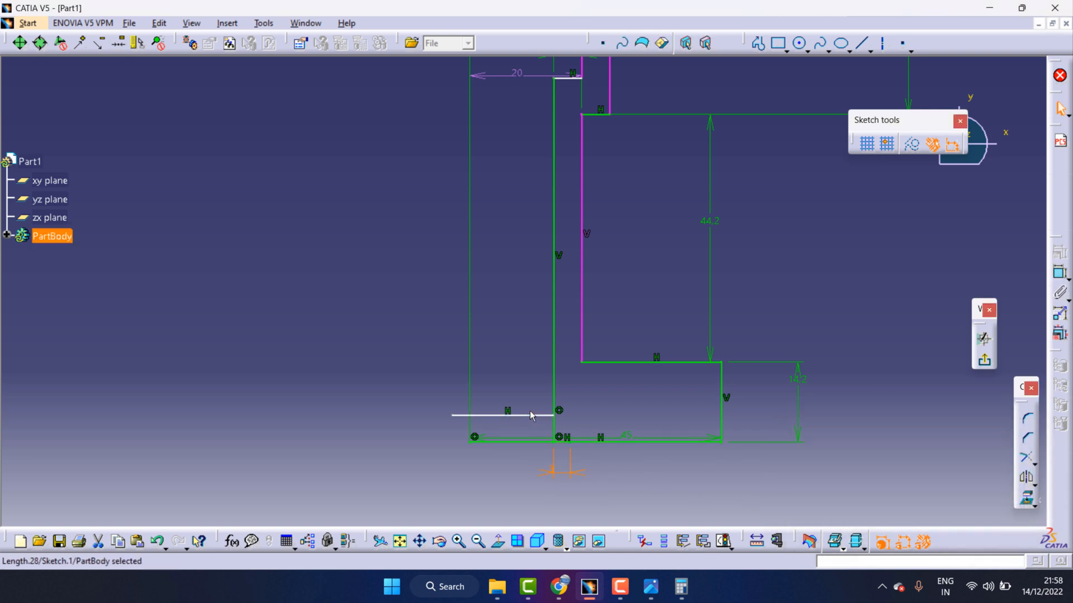
Dimension the distance between the profile's bottom edge and the horizontal line just above it and set it to 3.5 mm
left_click(650, 586)
left_click(682, 259)
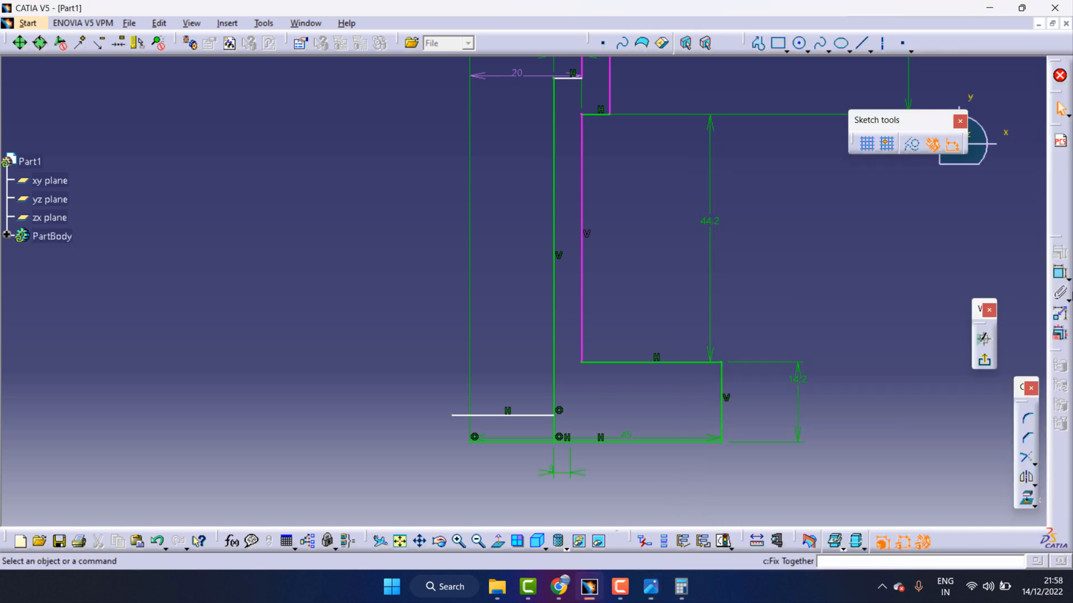
left_click(1060, 273)
left_click(530, 441)
left_click(533, 416)
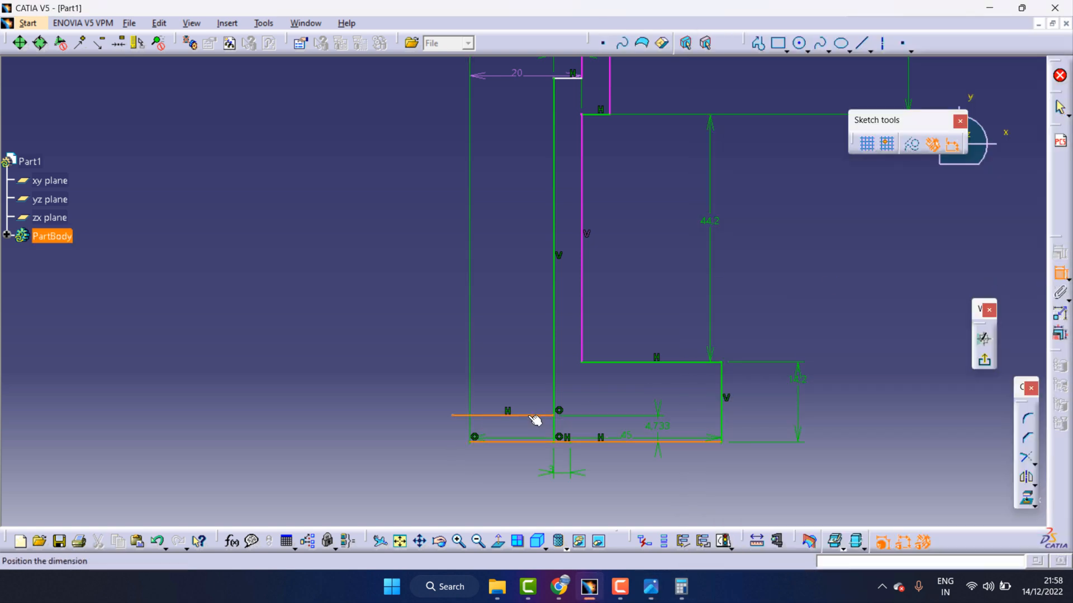
left_click(431, 431)
double_click(433, 423)
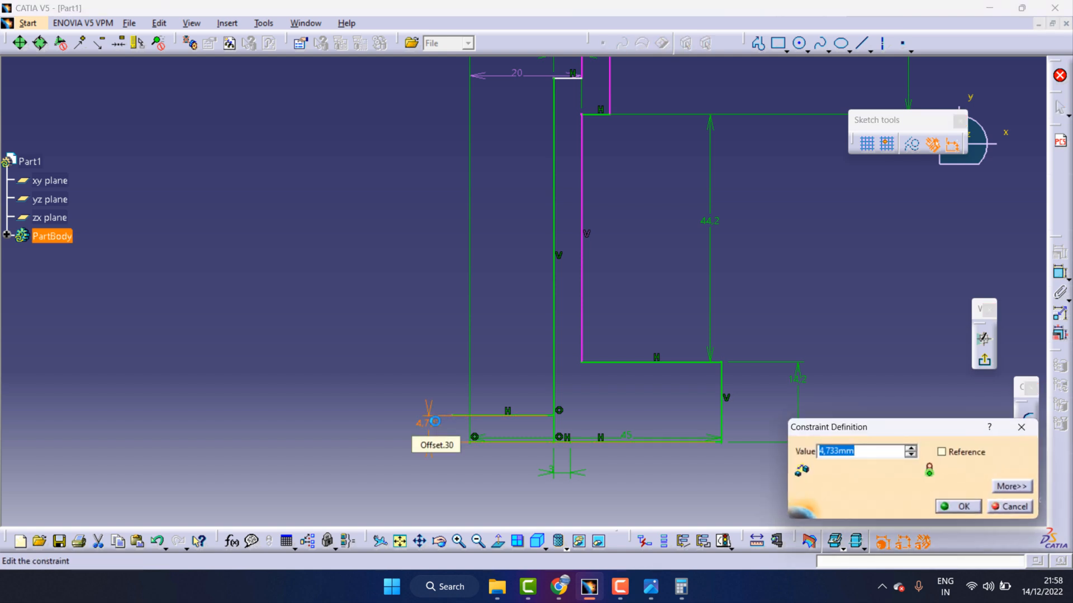
type("3.5")
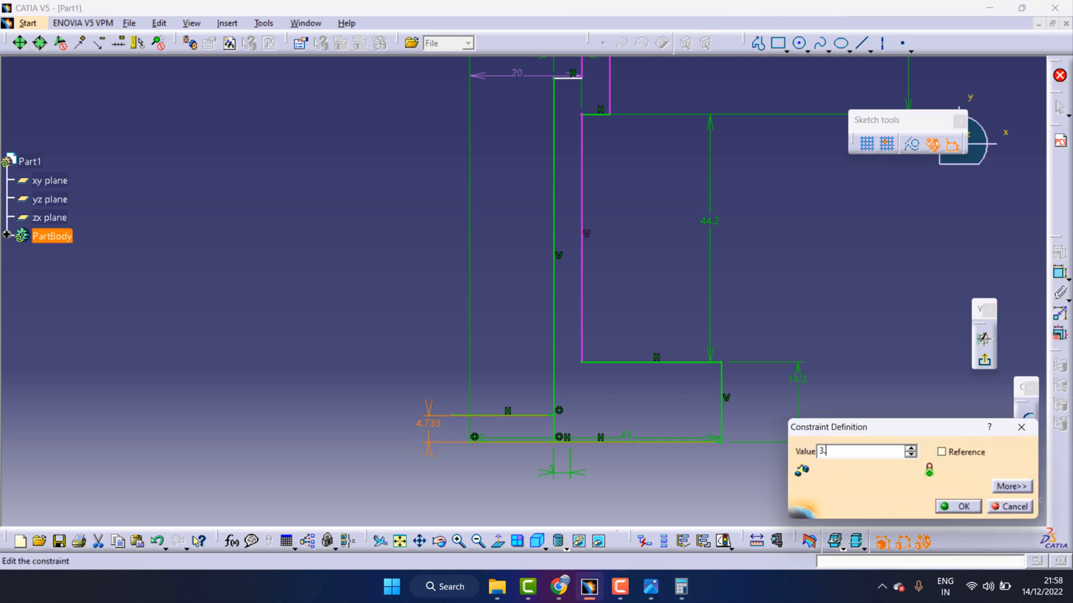
left_click(959, 506)
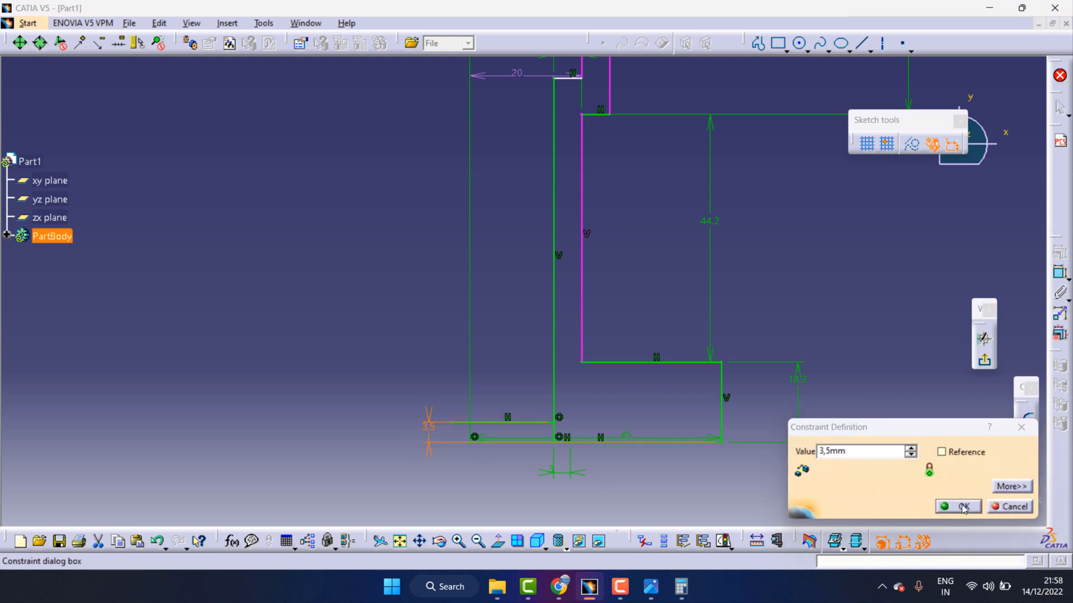
Draw the sloped chamfer line from the horizontal line's end on the bore to the outer end of the 3 mm bottom line
left_click(458, 541)
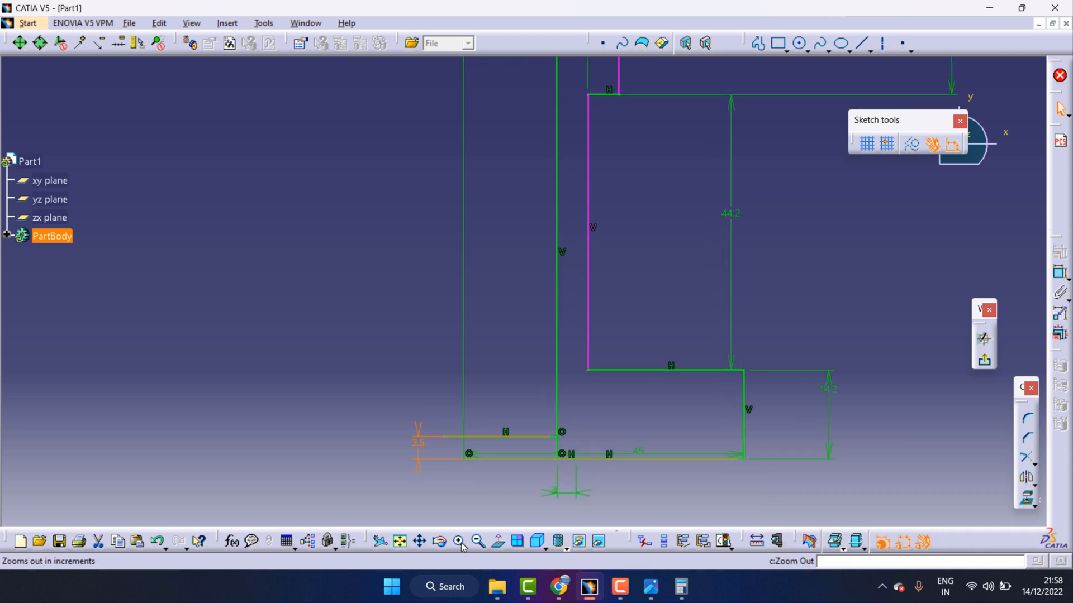
left_click(419, 540)
left_click_drag(546, 383, 541, 263)
left_click(865, 40)
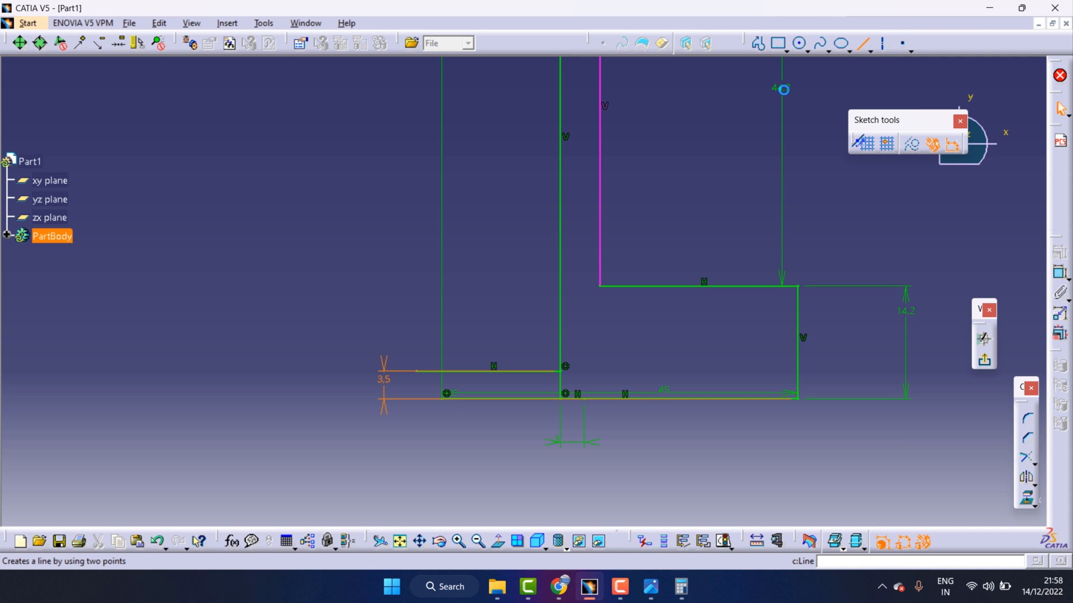
left_click(562, 371)
left_click(584, 399)
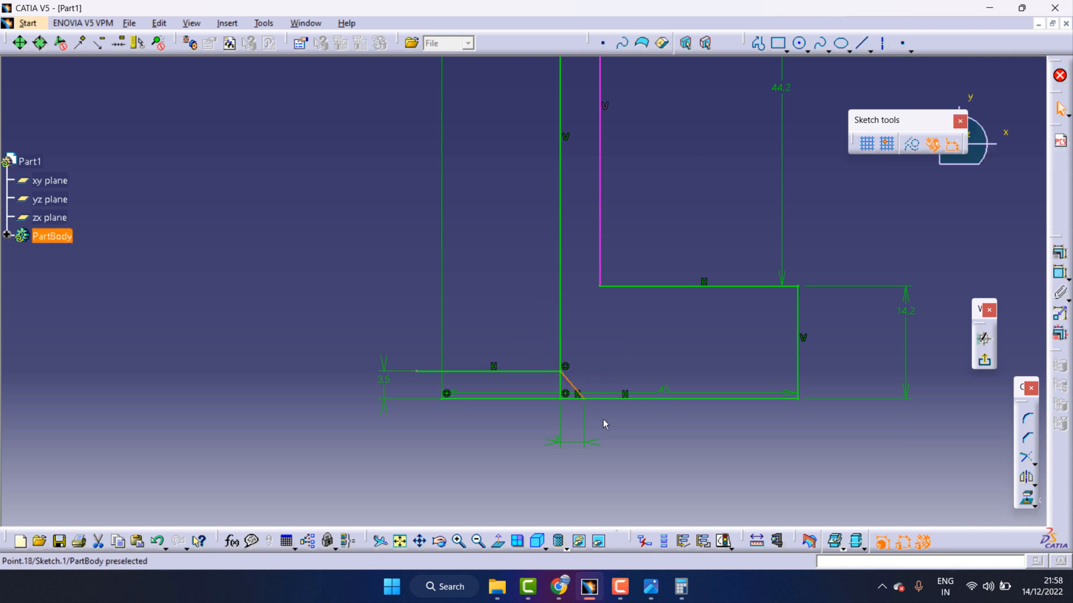
key("F1")
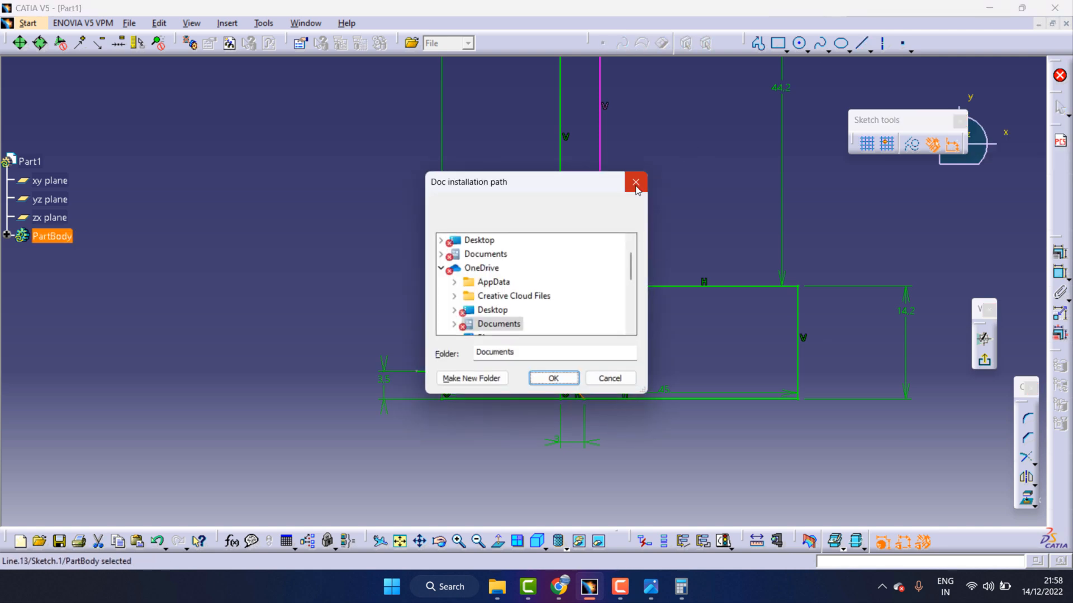
left_click(627, 185)
Quick-trim the foot of the bore line below the chamfer and the bottom edge between the axis and the bore
left_click(1033, 465)
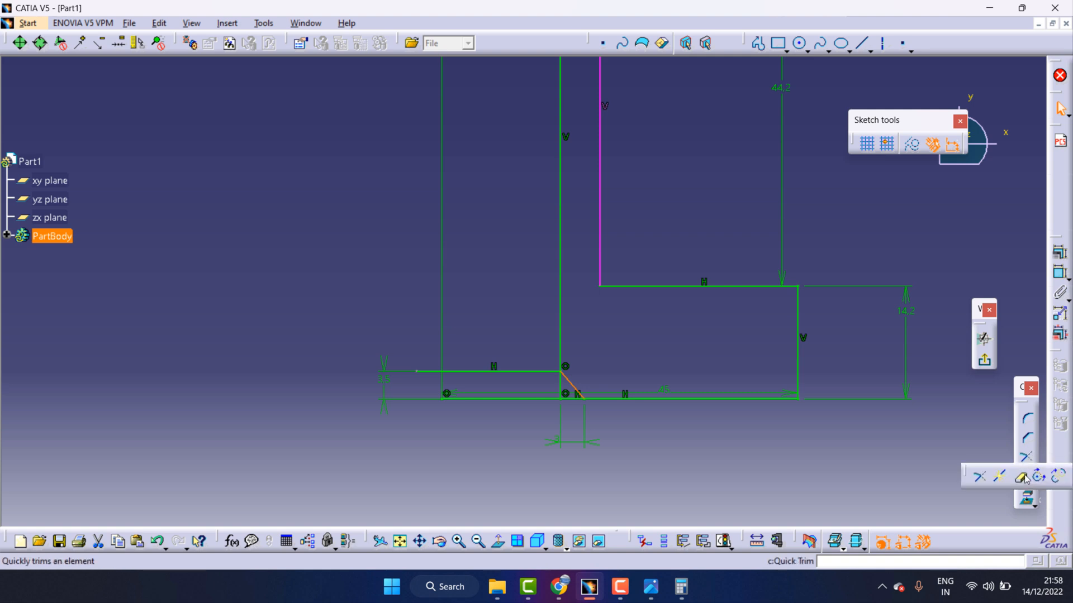
left_click(992, 479)
left_click(562, 387)
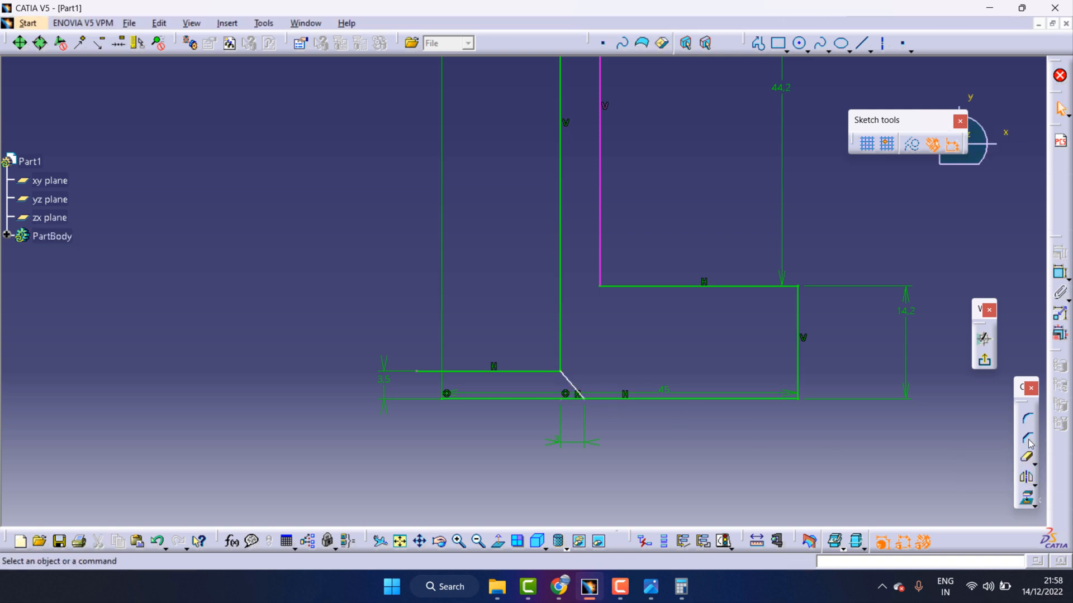
left_click(1028, 456)
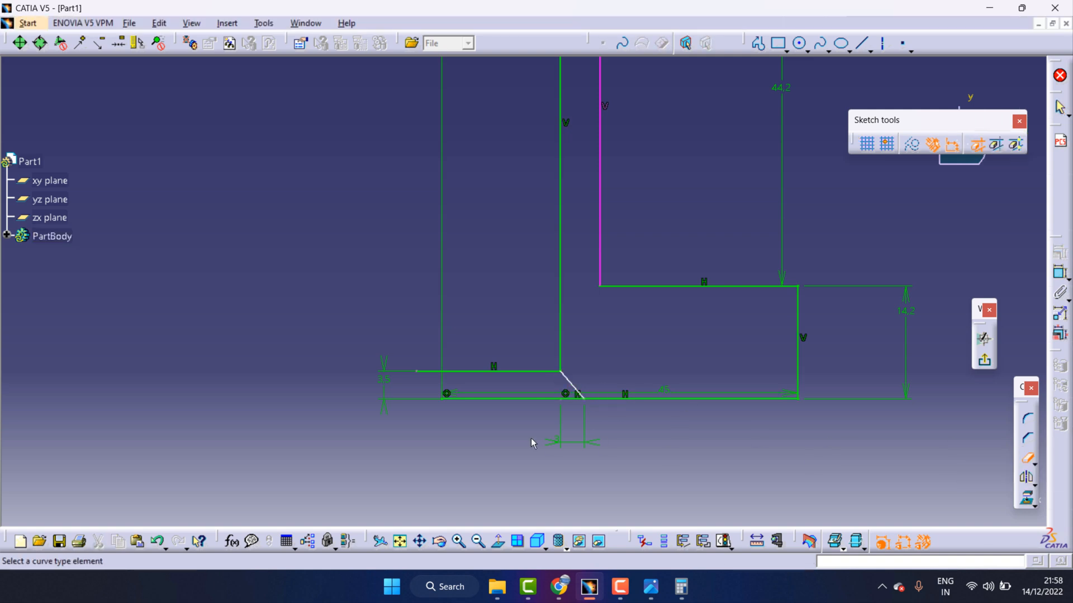
left_click(564, 397)
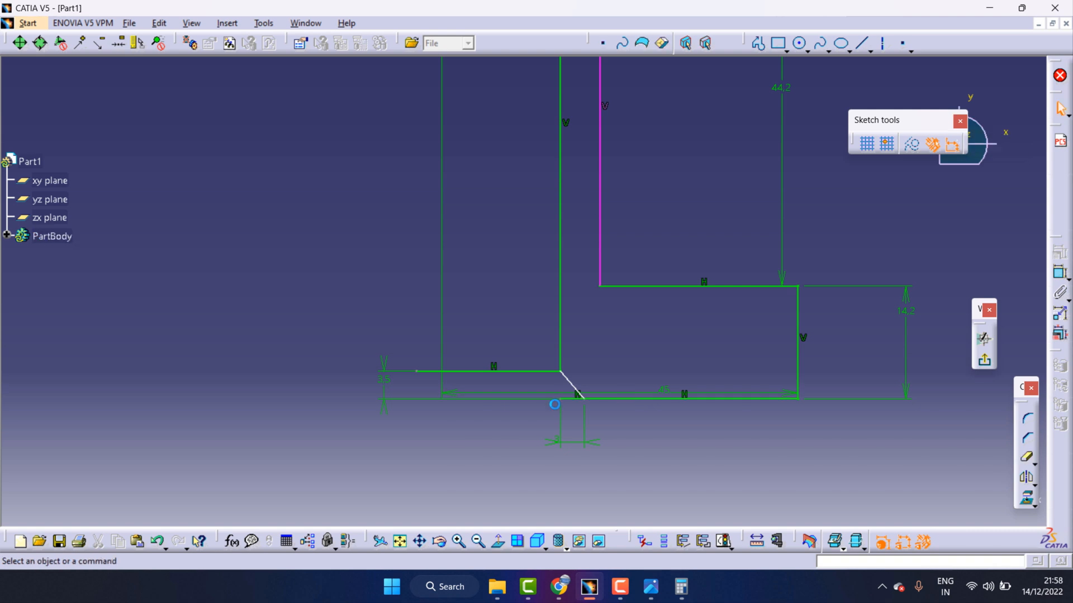
Quick-trim the 3 mm line under the chamfer, converting its length into a distance, and the piece of bottom edge overlapping it
left_click(1028, 458)
left_click(571, 398)
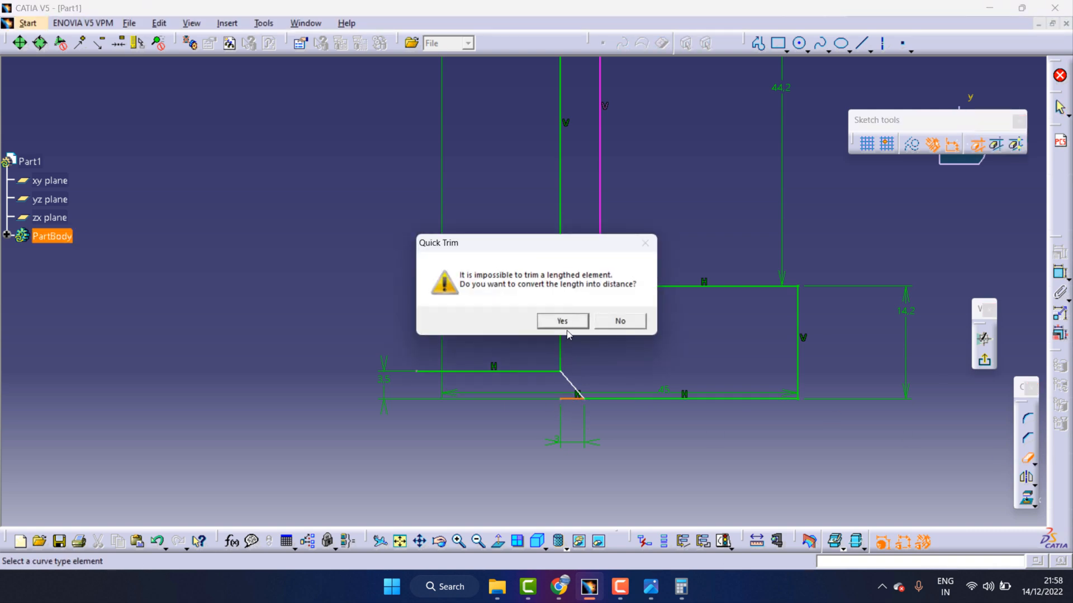
left_click(562, 322)
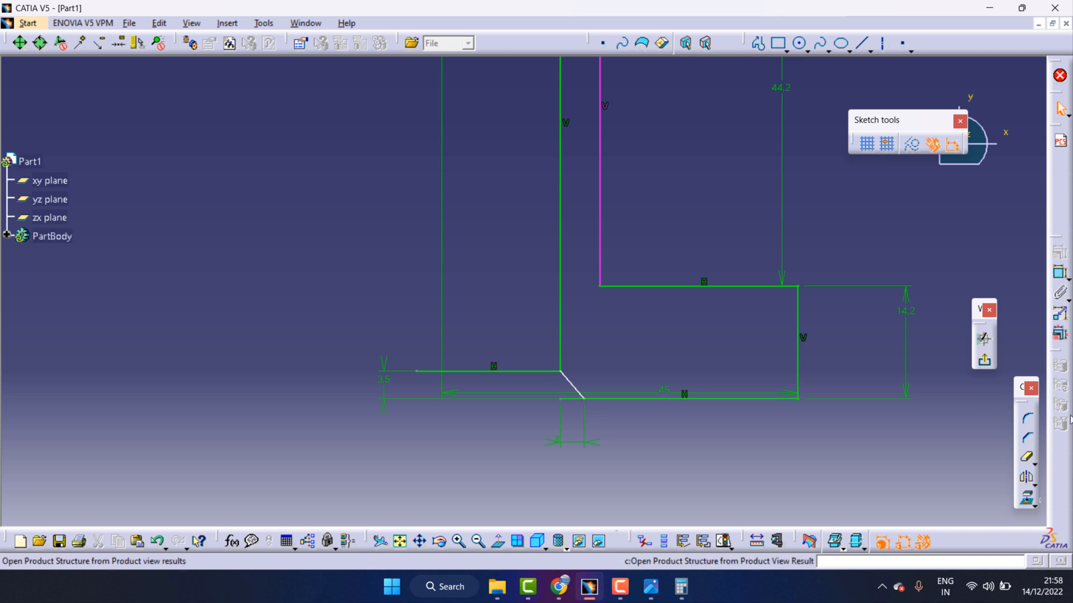
left_click(1028, 455)
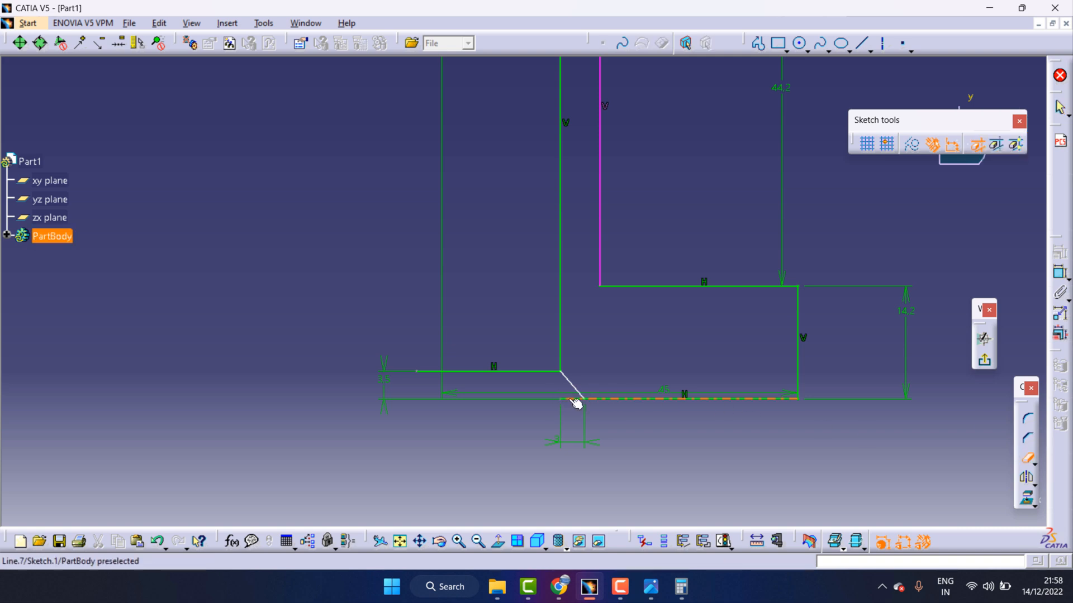
left_click(572, 399)
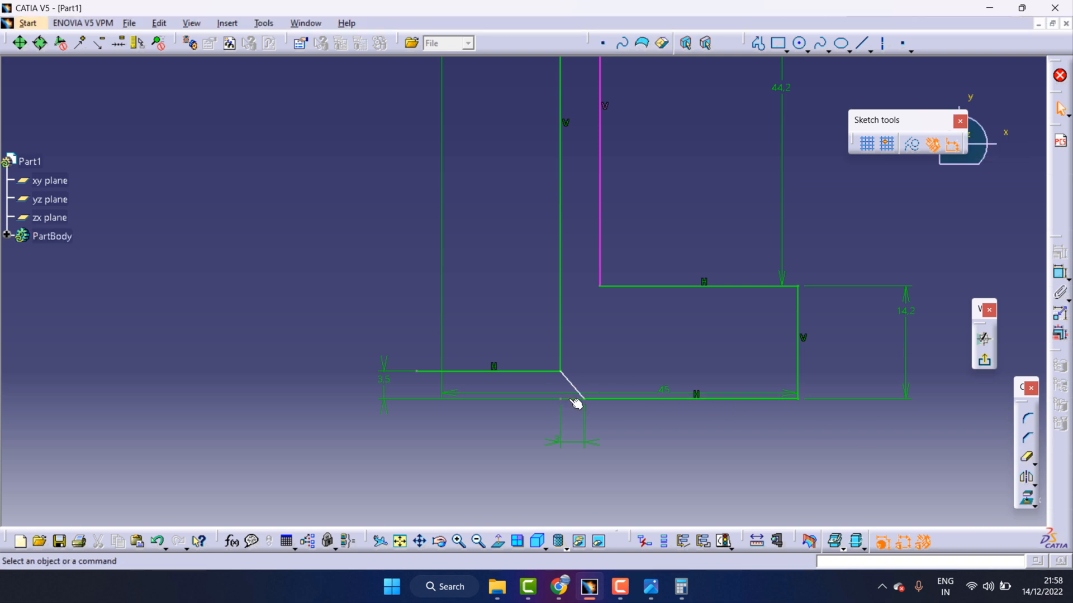
Cut the horizontal helper line at the chamfer's upper end and keep the chamfer's width dimension at 3 mm
right_click(510, 371)
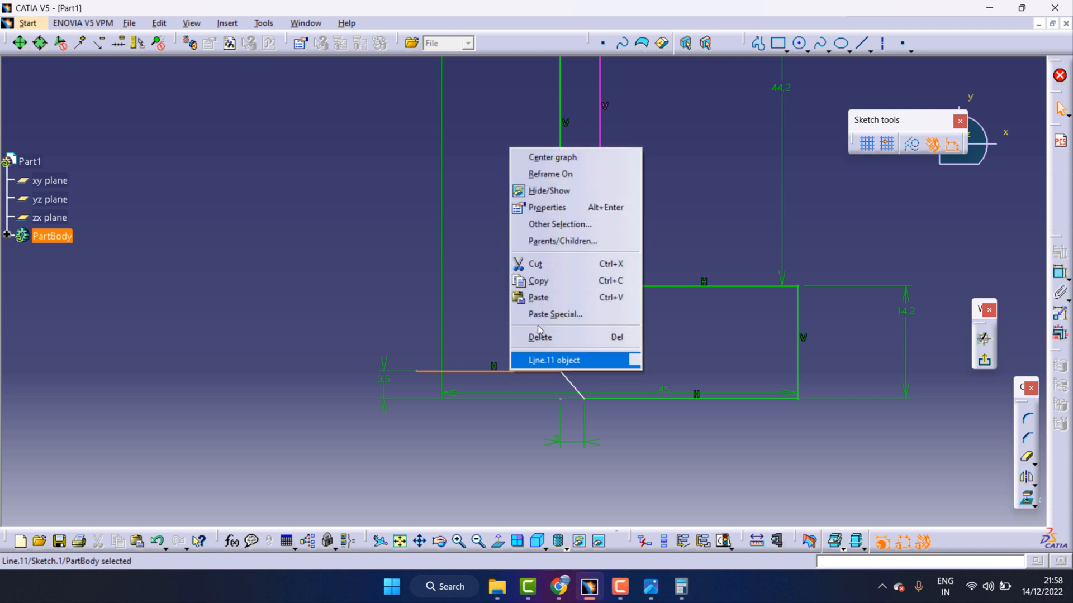
left_click(535, 264)
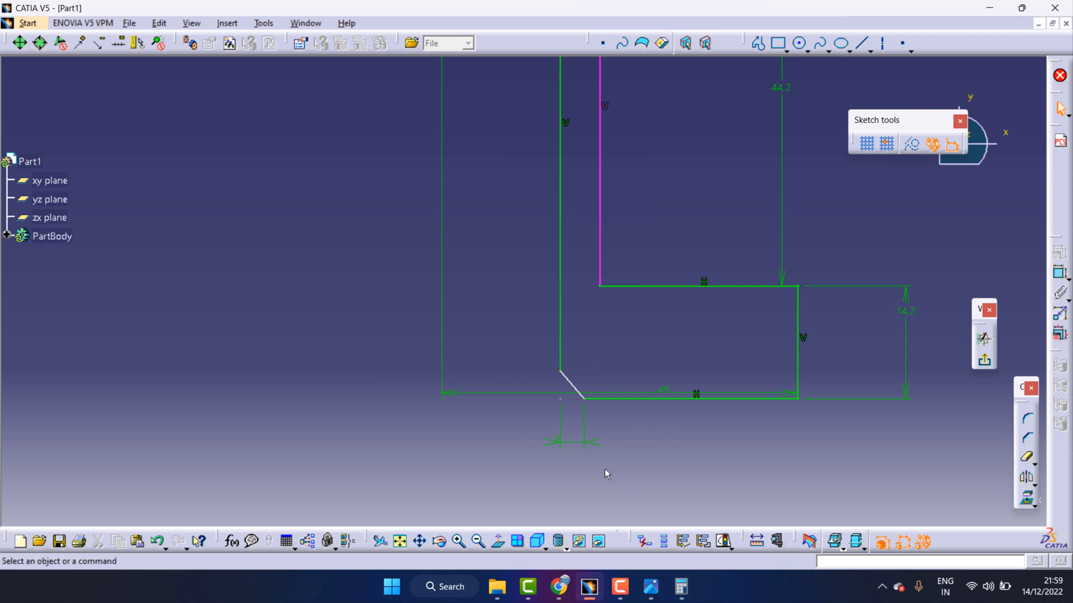
double_click(578, 441)
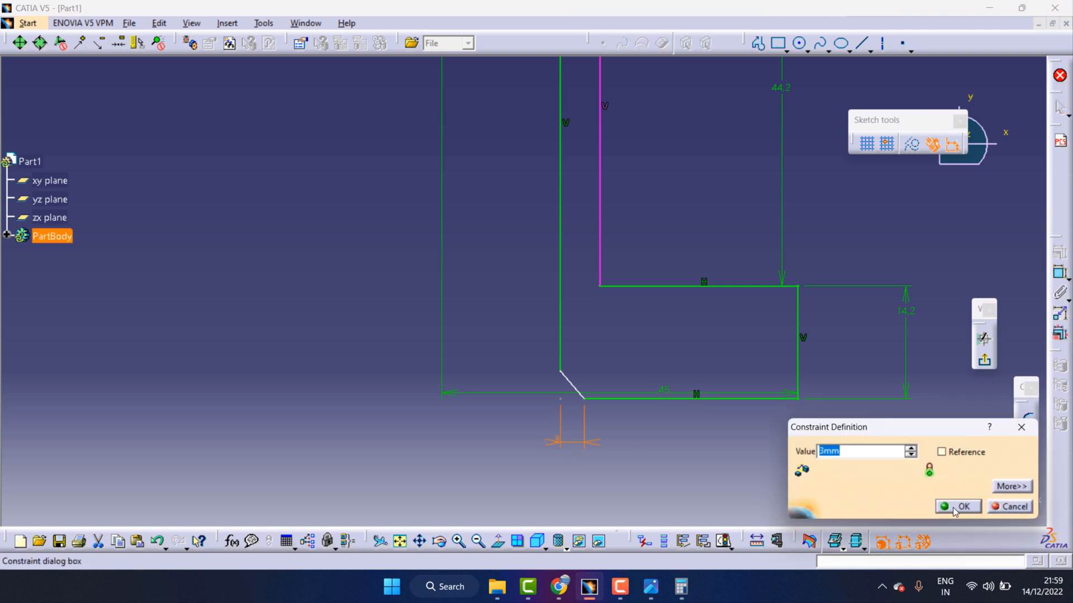
left_click(956, 507)
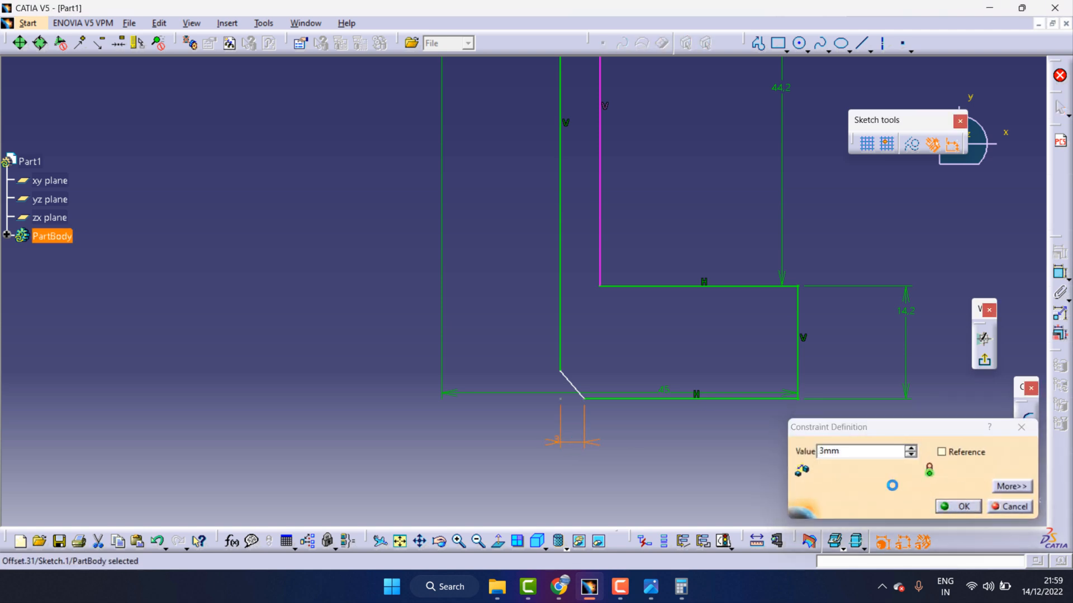
Quick-trim the top horizontal line between the axis and the profile, converting its length into a distance, and exit the sketch
left_click(483, 541)
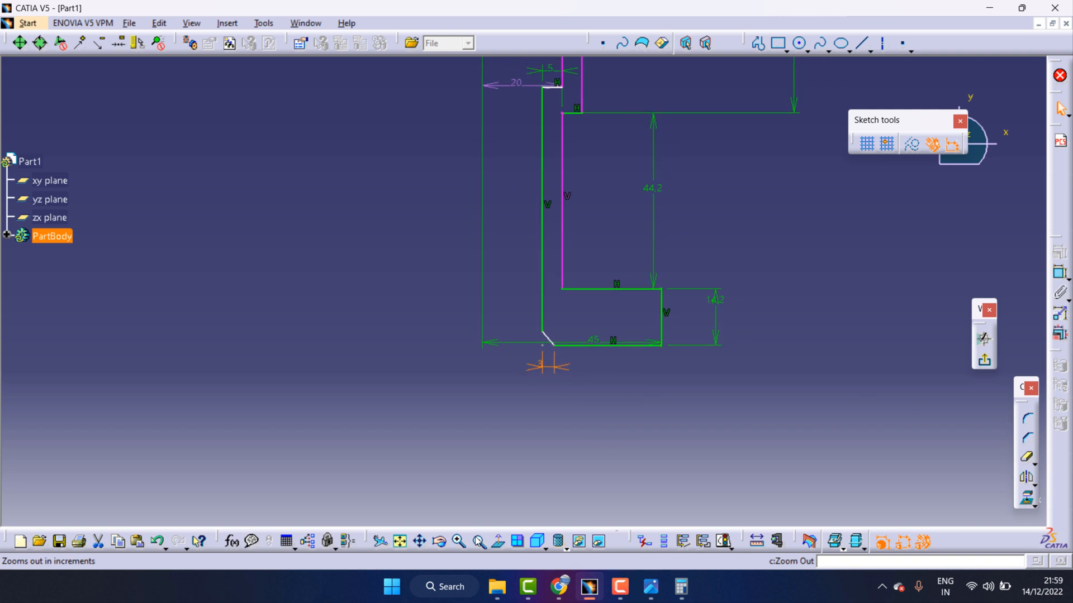
left_click(475, 535)
left_click(474, 535)
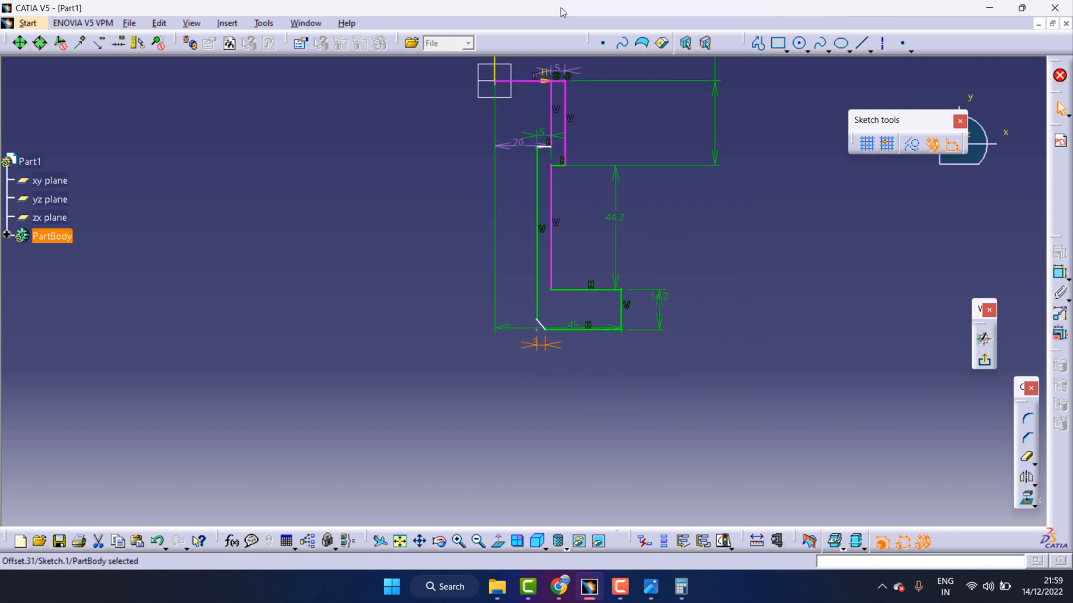
left_click(530, 87)
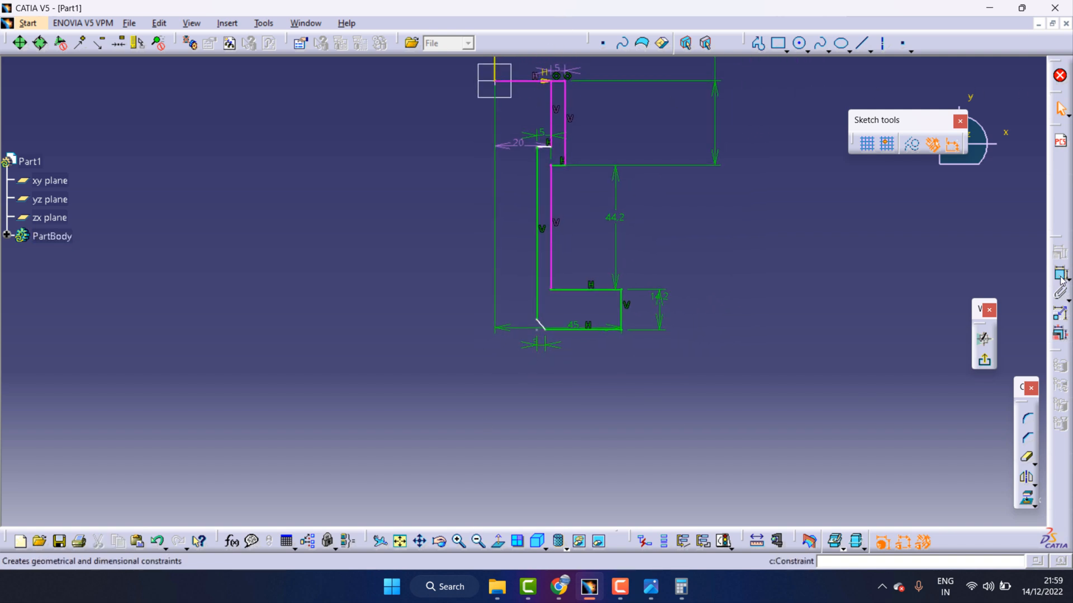
left_click(1027, 459)
left_click(551, 123)
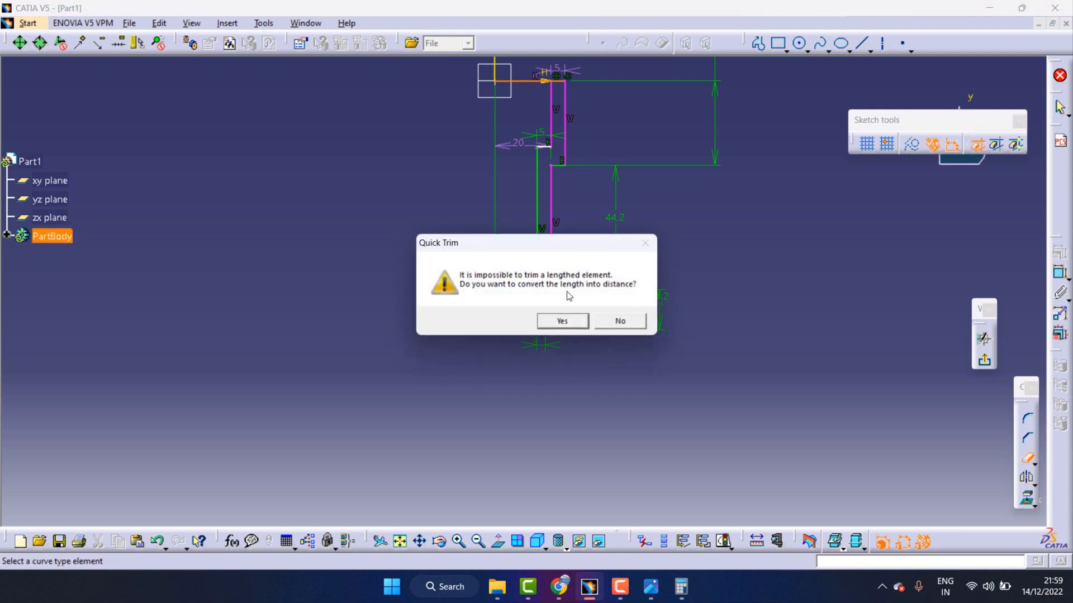
left_click(563, 321)
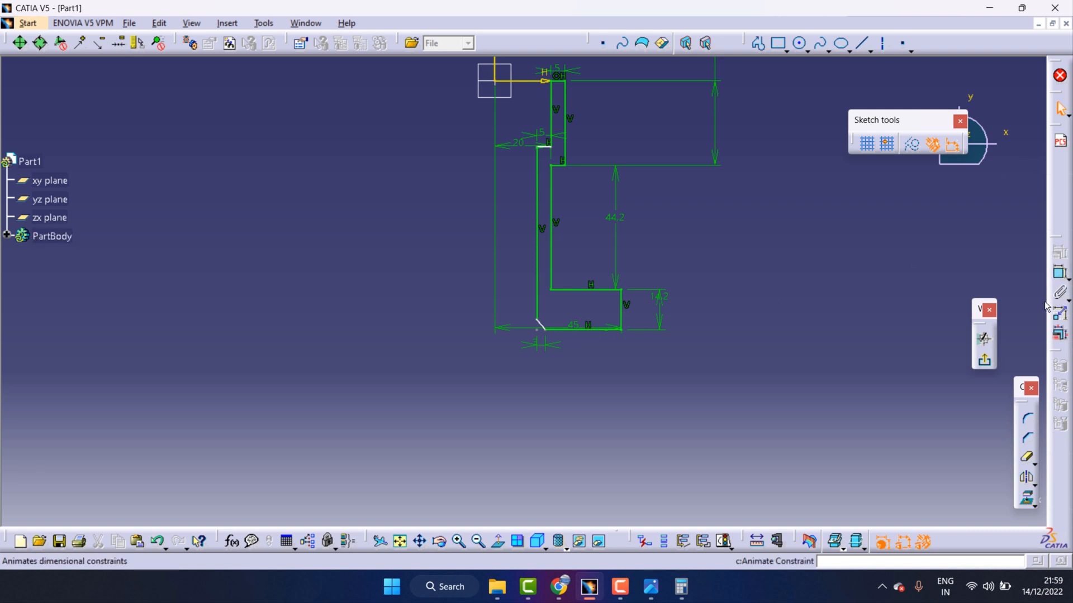
left_click(985, 363)
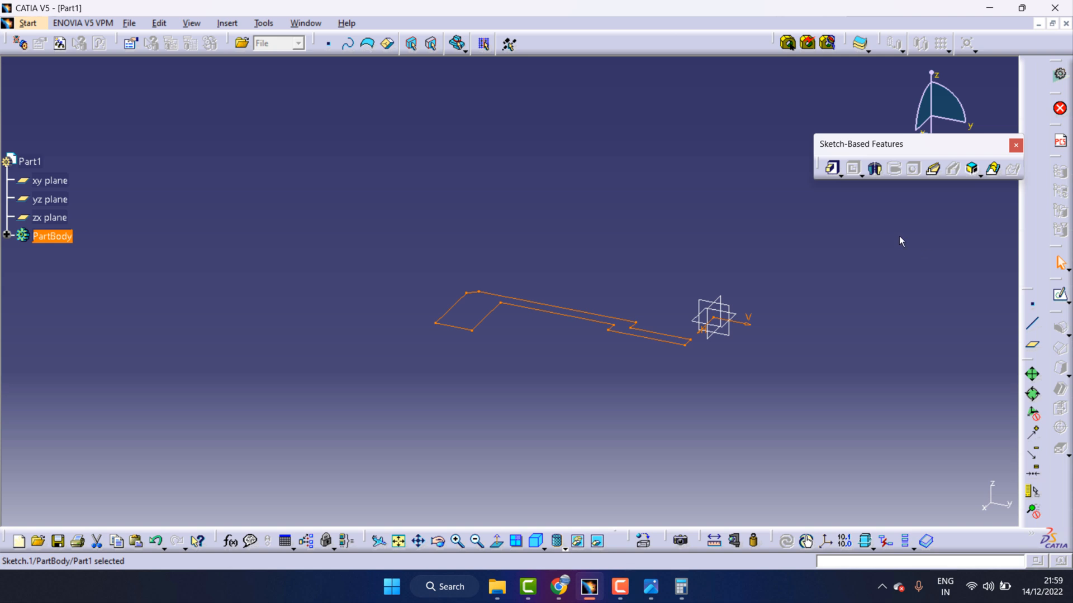
left_click(876, 169)
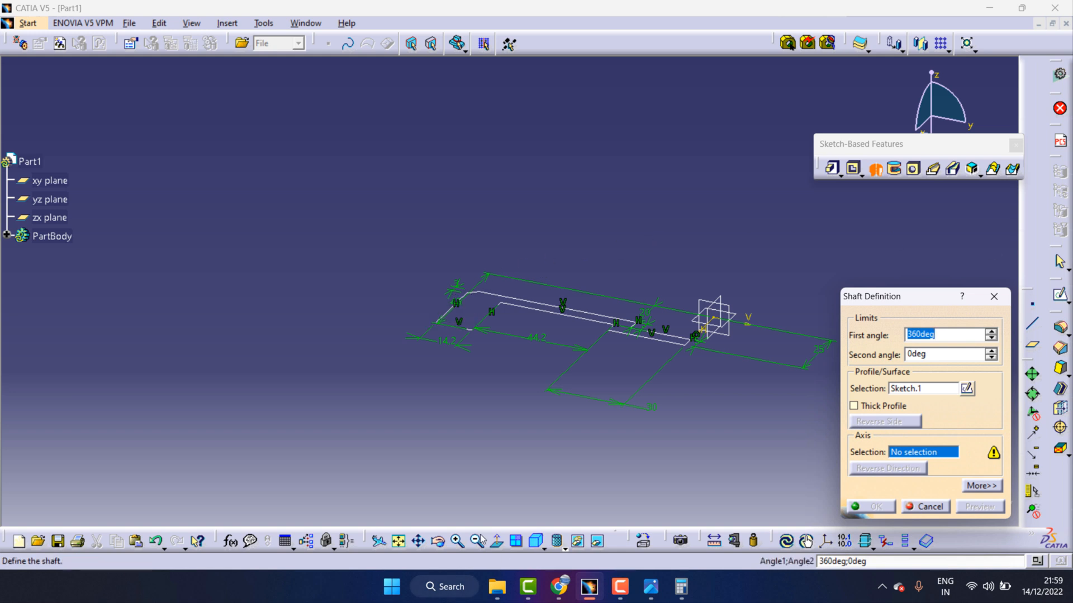
left_click(438, 541)
mouse_move(617, 363)
left_mouse_down()
mouse_move(642, 363)
mouse_move(740, 178)
left_mouse_up()
left_click_drag(687, 400, 602, 416)
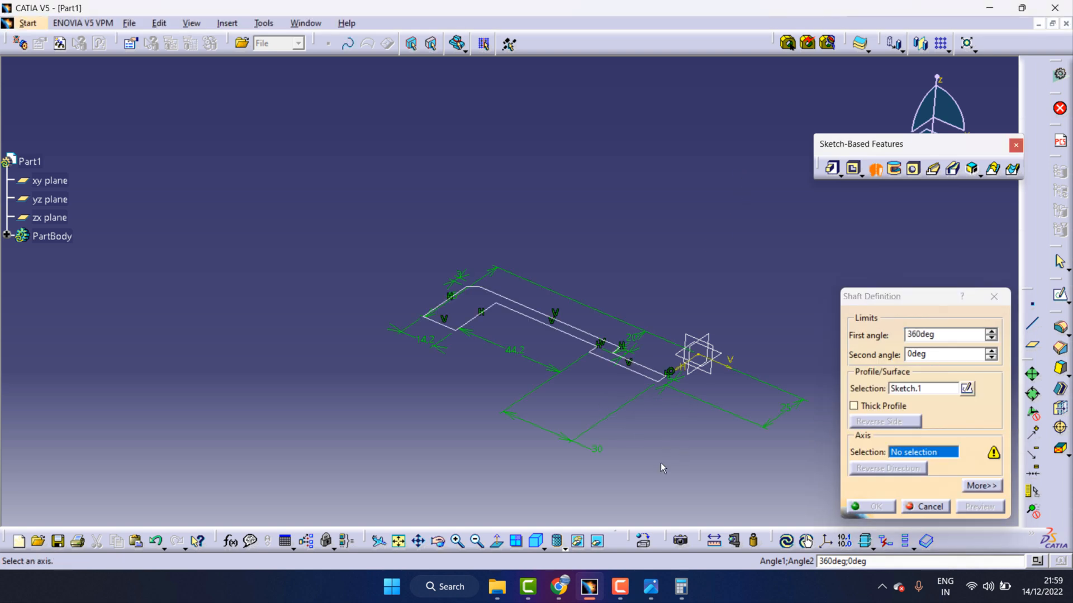
left_click(439, 542)
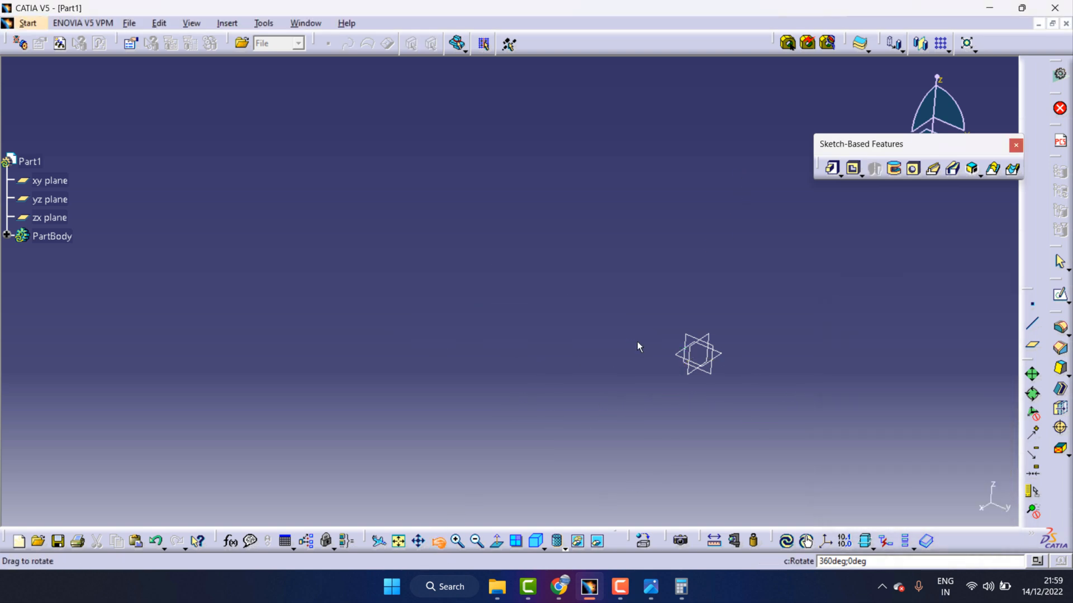
left_click_drag(695, 324, 690, 389)
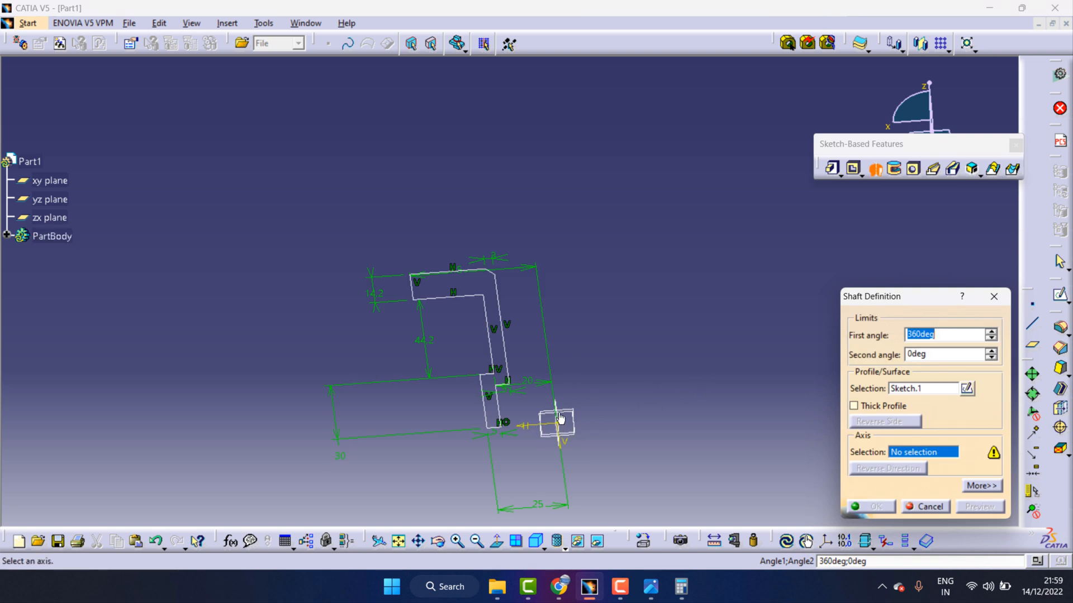
left_click(544, 426)
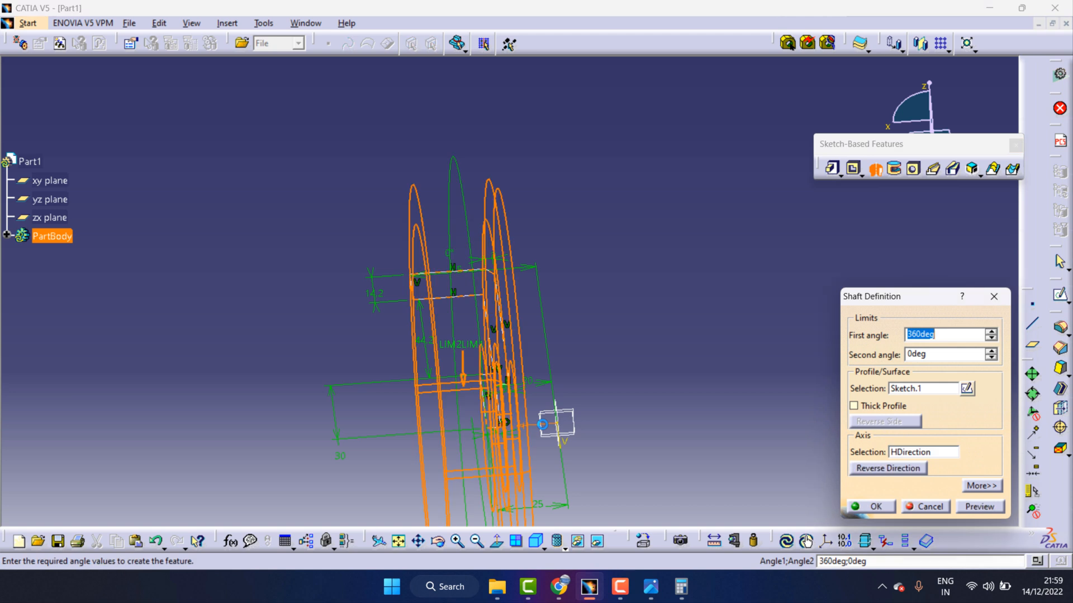
left_click(944, 508)
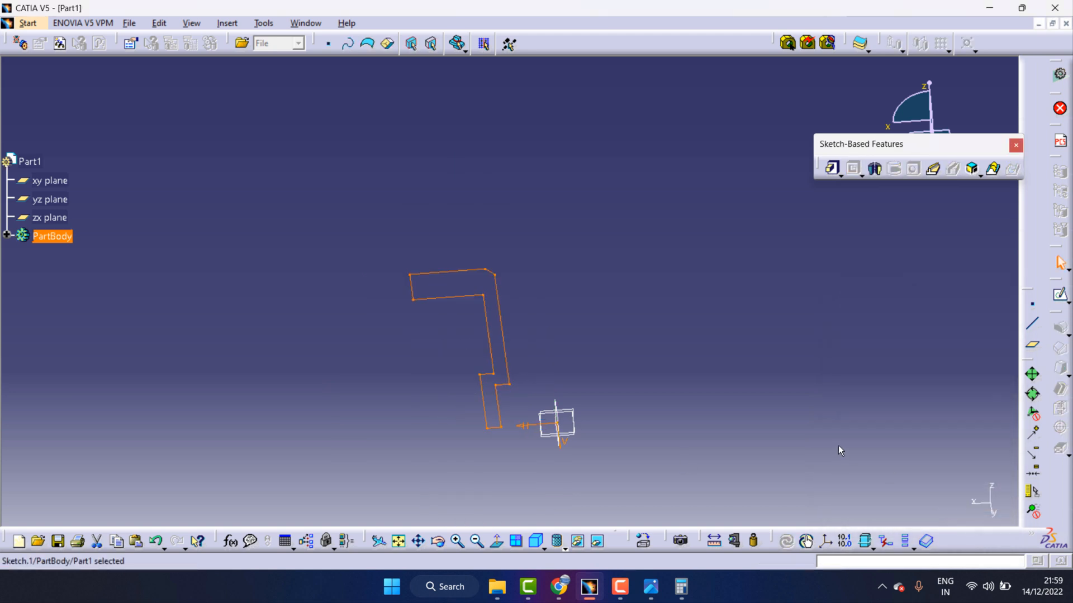
left_click(439, 541)
mouse_move(582, 400)
left_mouse_down()
mouse_move(641, 321)
mouse_move(636, 416)
mouse_move(581, 490)
mouse_move(560, 483)
mouse_move(553, 249)
mouse_move(502, 88)
left_mouse_up()
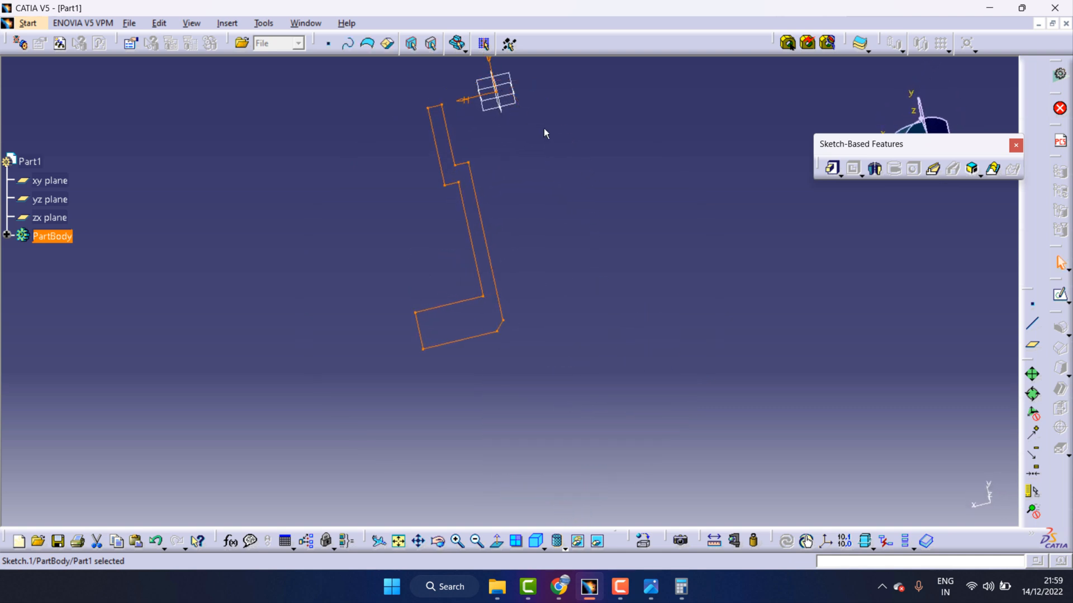
left_click(440, 542)
mouse_move(523, 227)
left_mouse_down()
mouse_move(498, 306)
mouse_move(540, 285)
mouse_move(630, 298)
left_mouse_up()
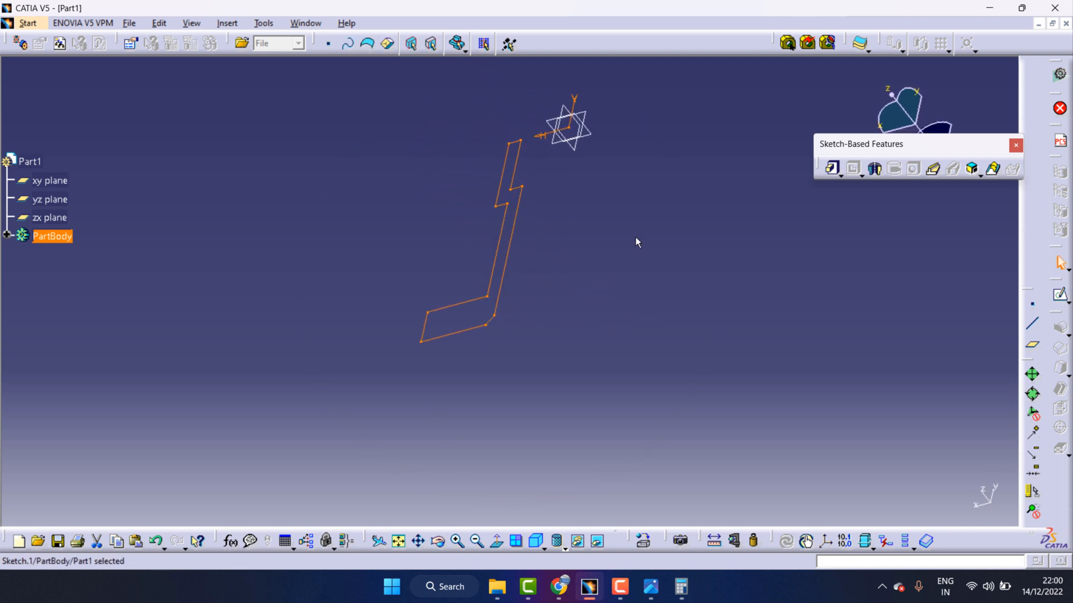
Revolve the half-profile sketch 360 degrees about its vertical axis with the Shaft command
left_click(875, 168)
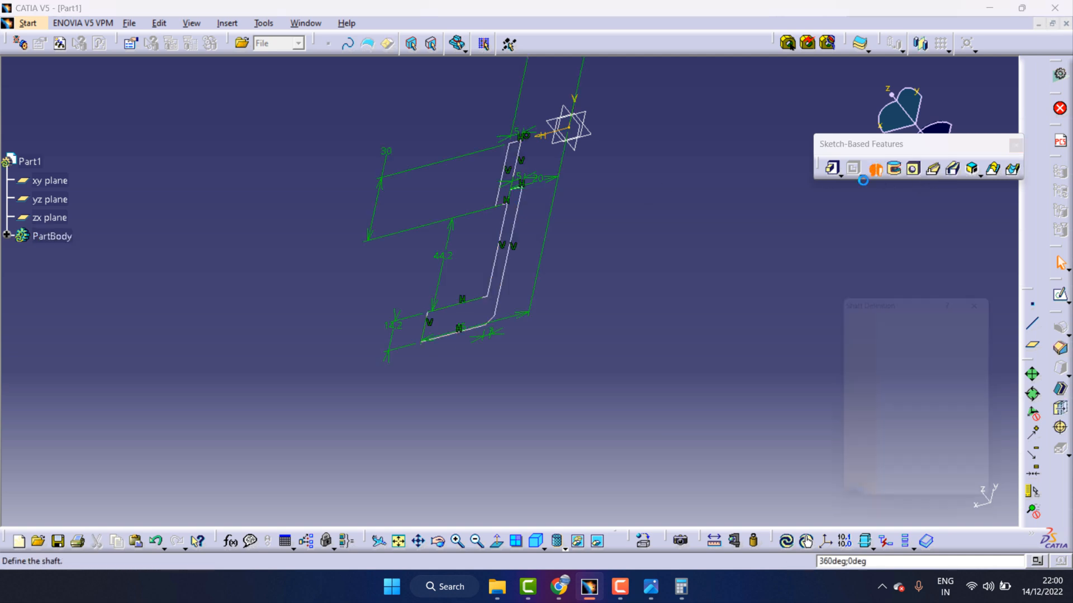
left_click(574, 100)
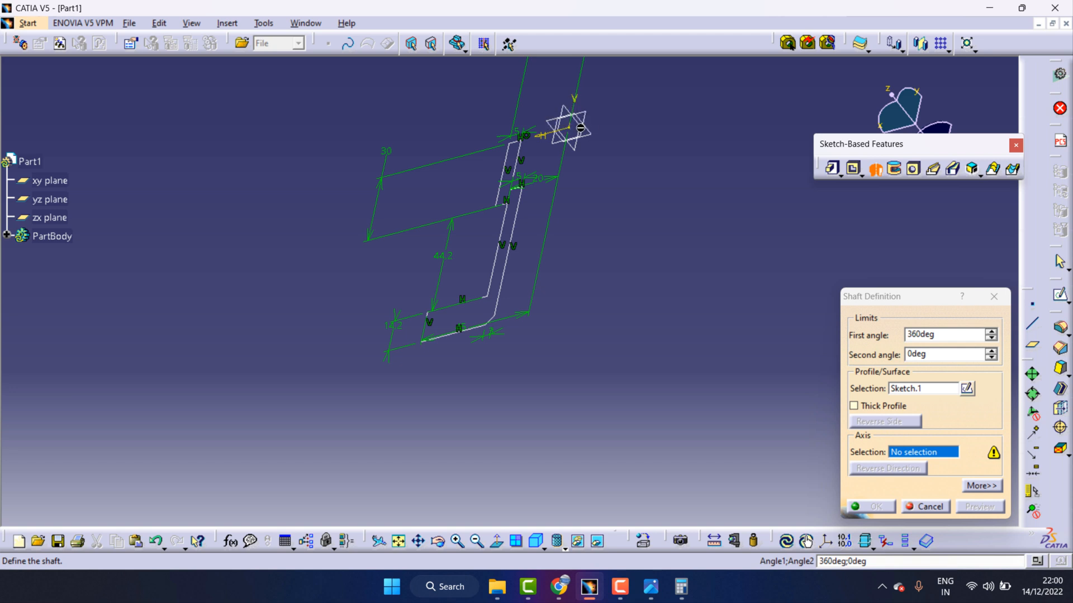
left_click(458, 541)
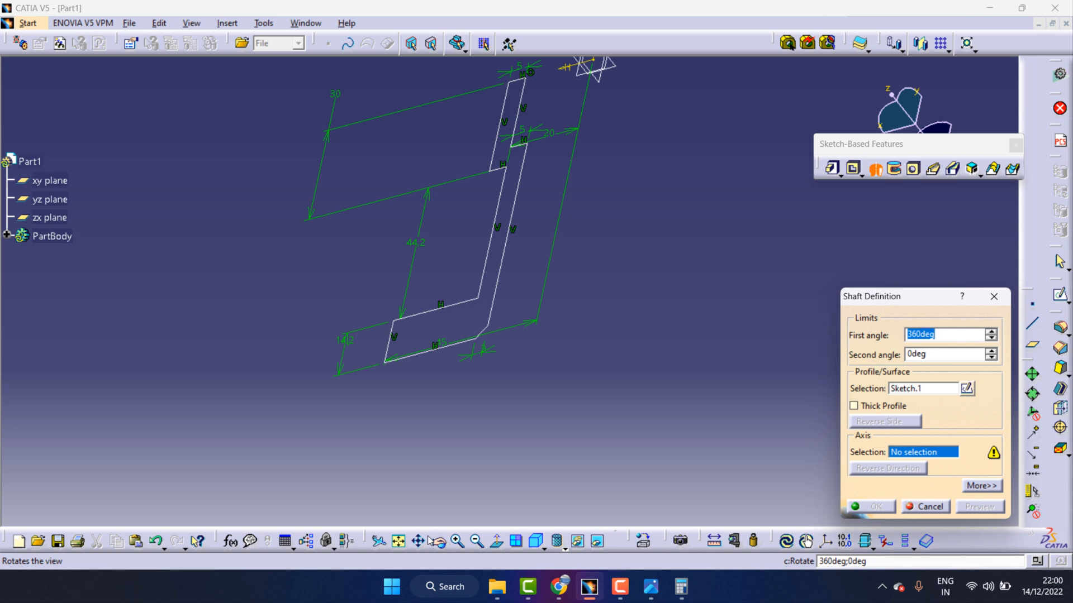
left_click(419, 541)
mouse_move(620, 219)
left_mouse_down()
mouse_move(571, 325)
mouse_move(561, 380)
left_mouse_up()
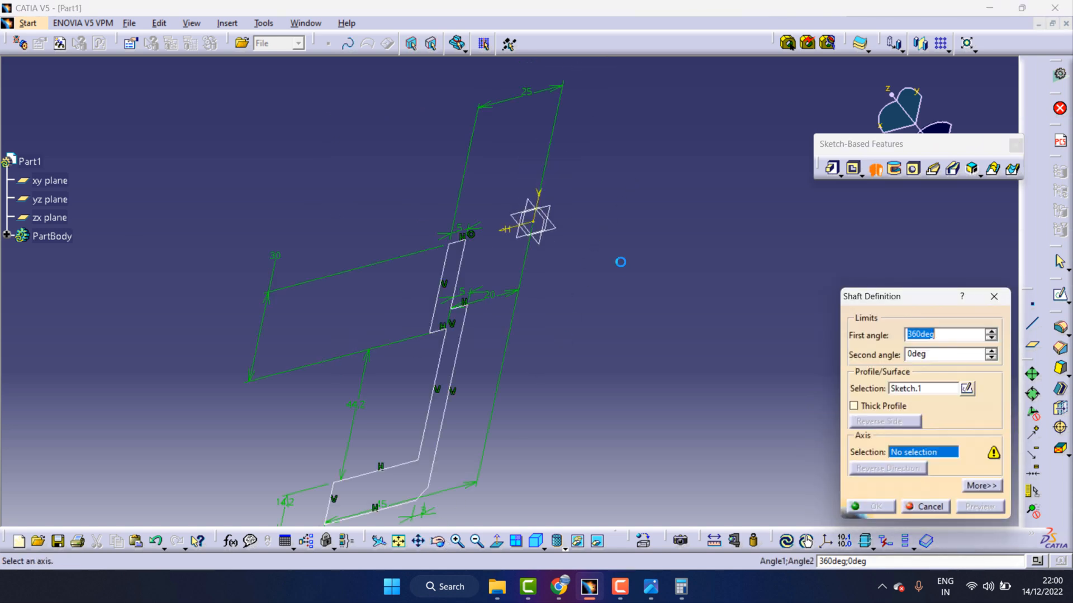
left_click(537, 195)
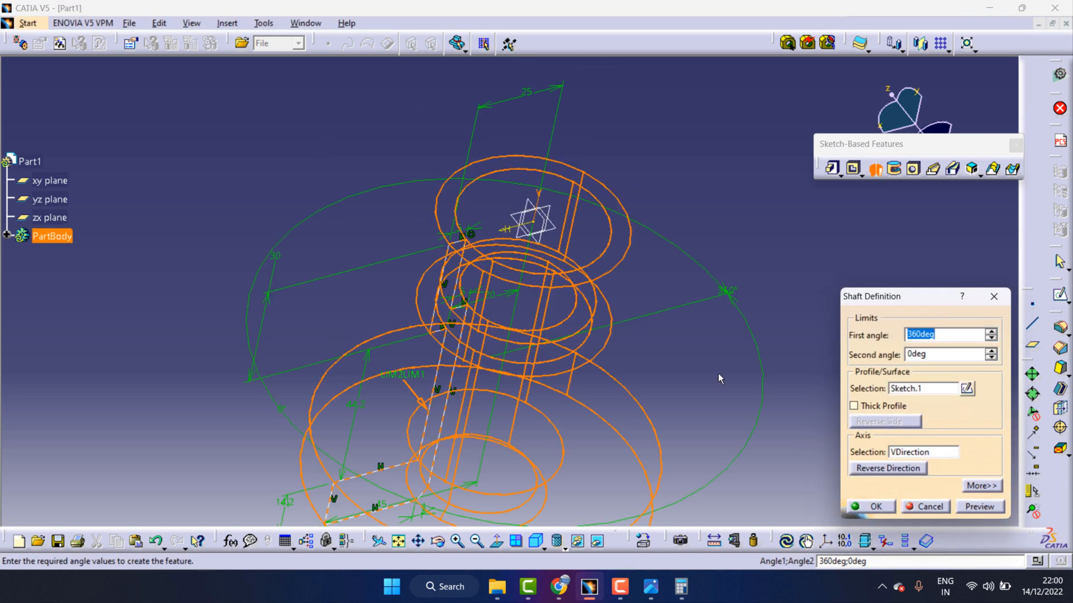
left_click(874, 507)
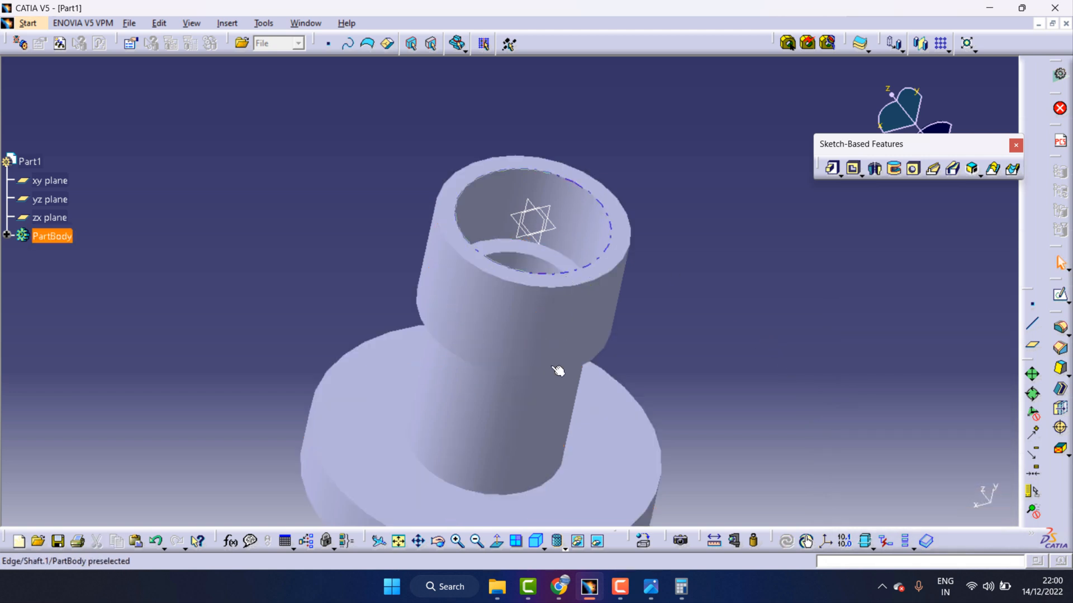
Compare the revolved part with the reference drawing aa (4).png and examine the flange's hole layout and dimensions
left_click(438, 541)
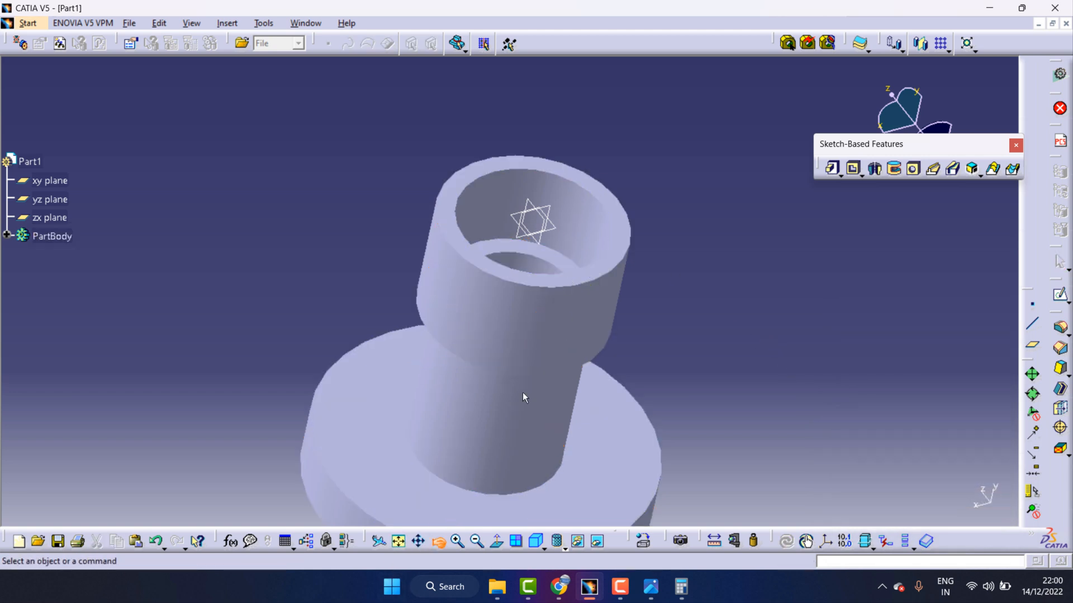
left_click_drag(521, 393, 446, 363)
left_click(651, 587)
scroll(880, 283, "up", 2)
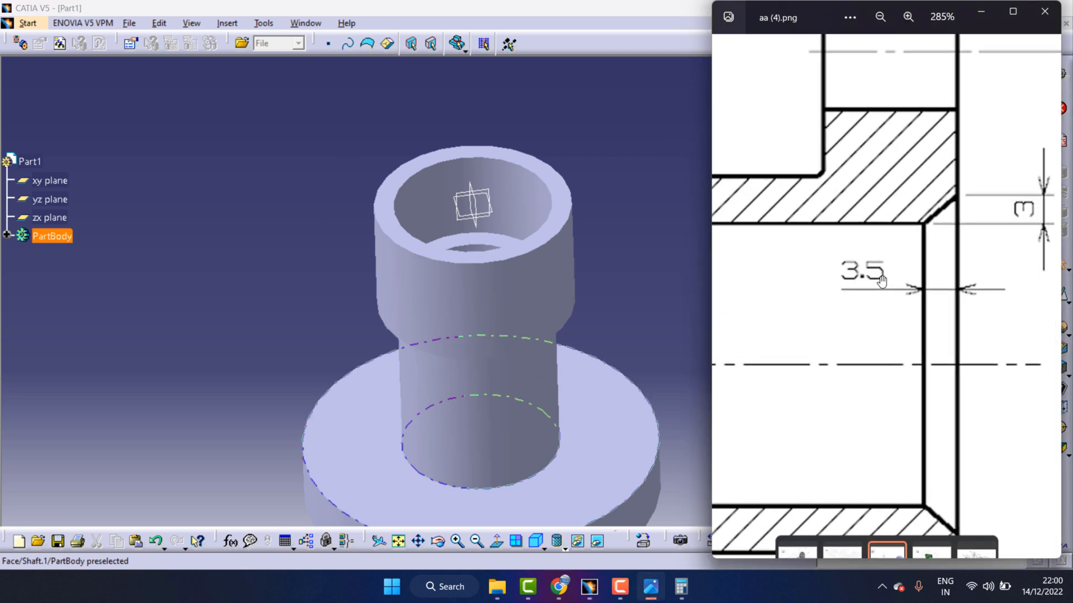
scroll(881, 283, "down", 3)
scroll(881, 283, "up", 1)
scroll(881, 283, "down", 2)
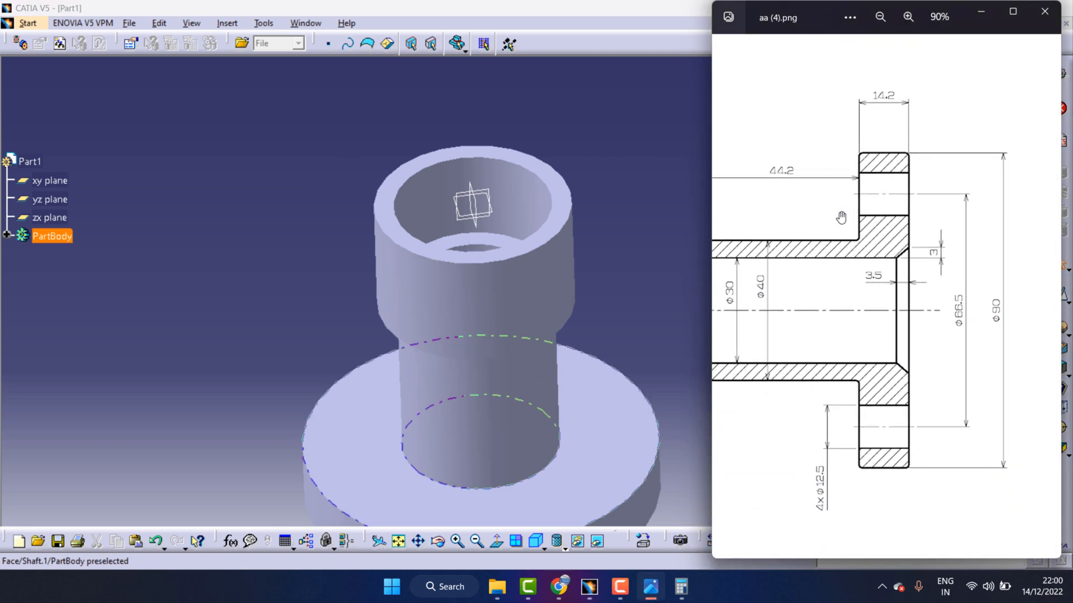
scroll(841, 216, "down", 5)
scroll(1000, 302, "up", 1)
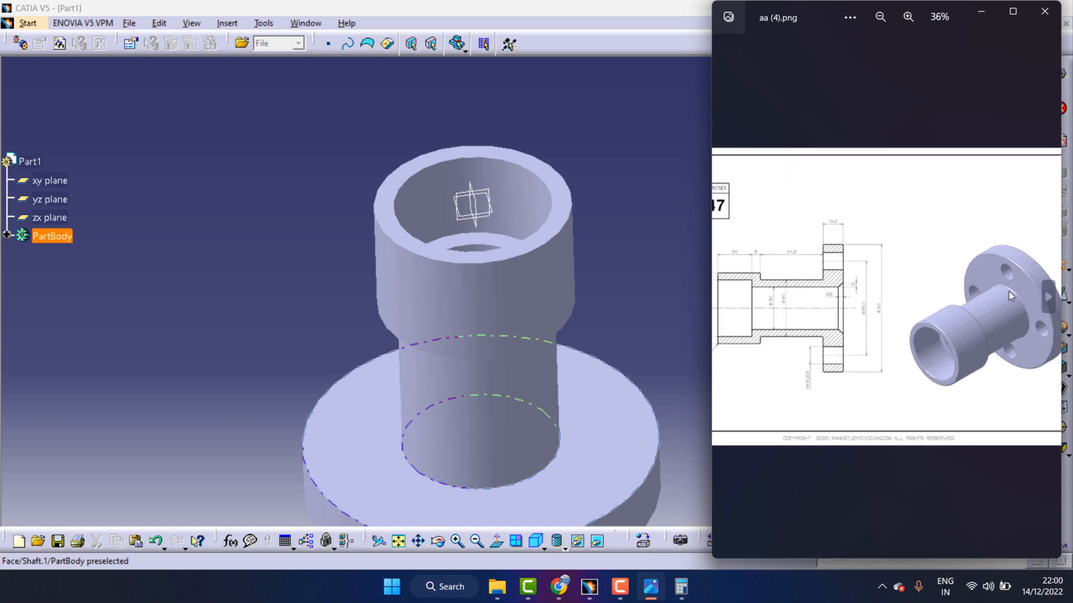
left_click(689, 202)
Start a new sketch on the flange's annular face on the sleeve side
left_click(605, 434)
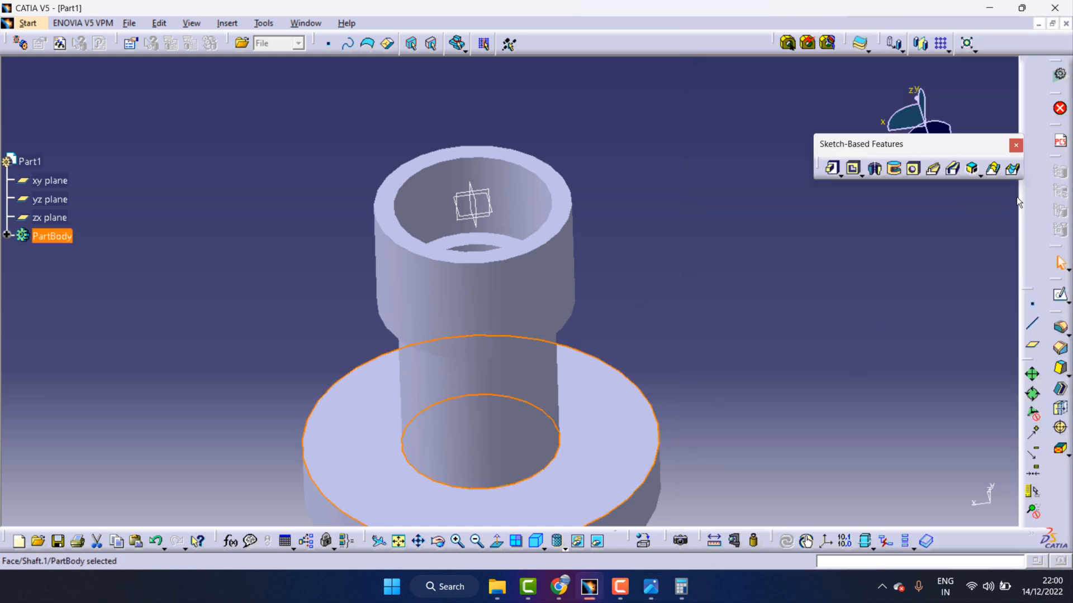
left_click(1060, 295)
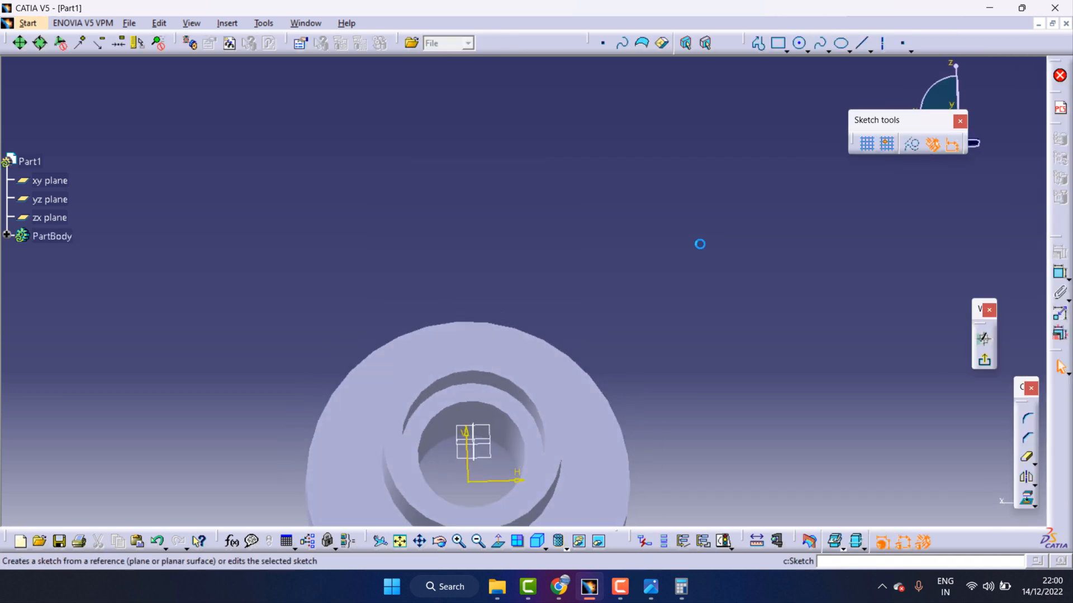
left_click(421, 541)
left_click_drag(558, 367, 661, 187)
Check the bolt-circle dimension in the drawing and sketch a circle about 57.7 mm in diameter centred on the origin
left_click(658, 594)
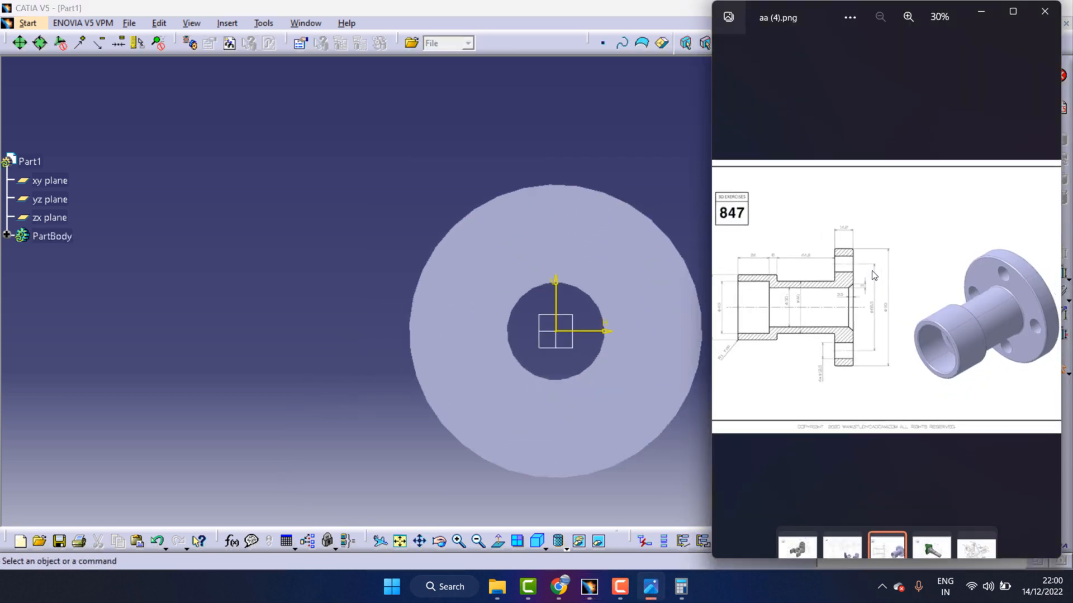
scroll(844, 303, "up", 1)
scroll(844, 303, "up", 5)
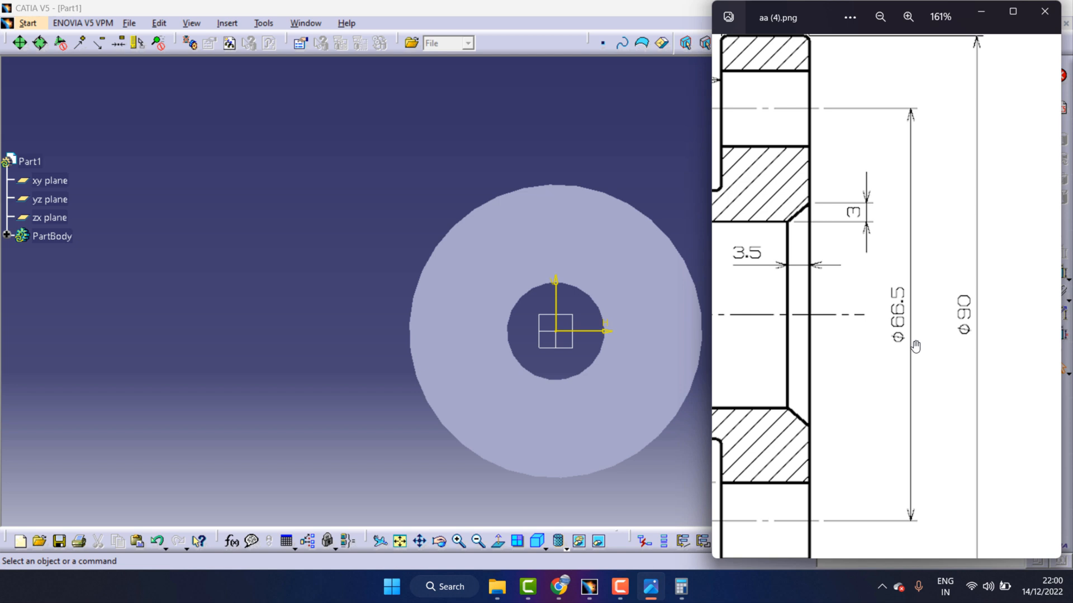
left_click(558, 106)
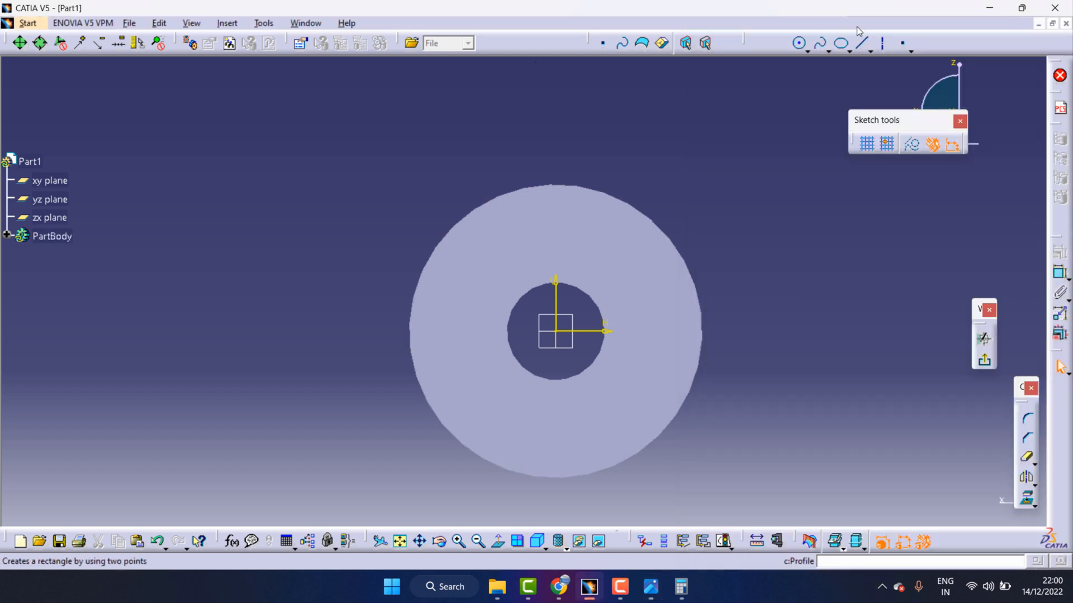
left_click(808, 51)
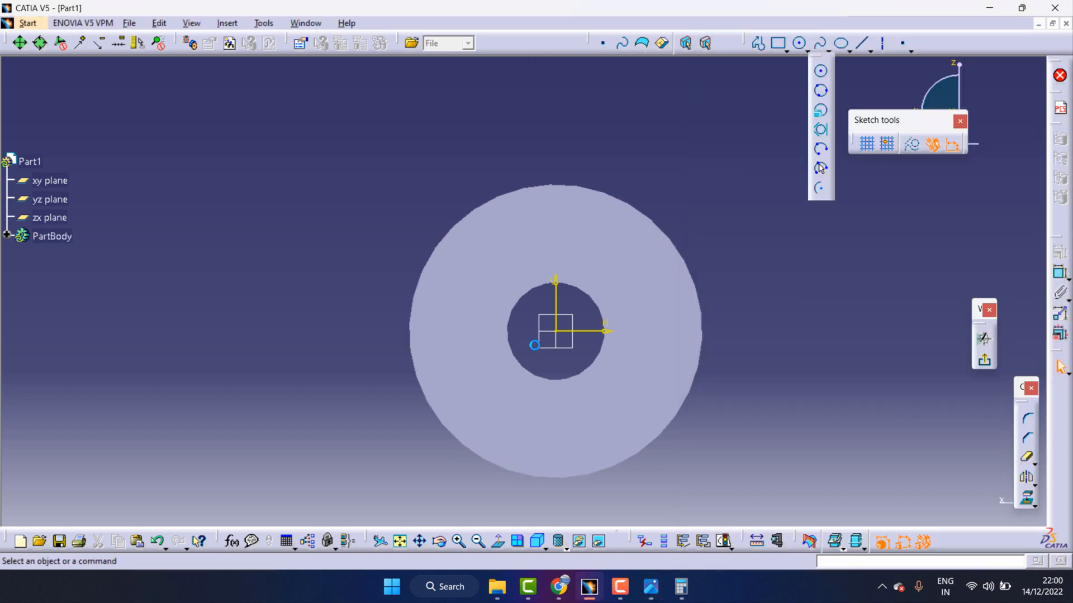
left_click(821, 72)
left_click(555, 332)
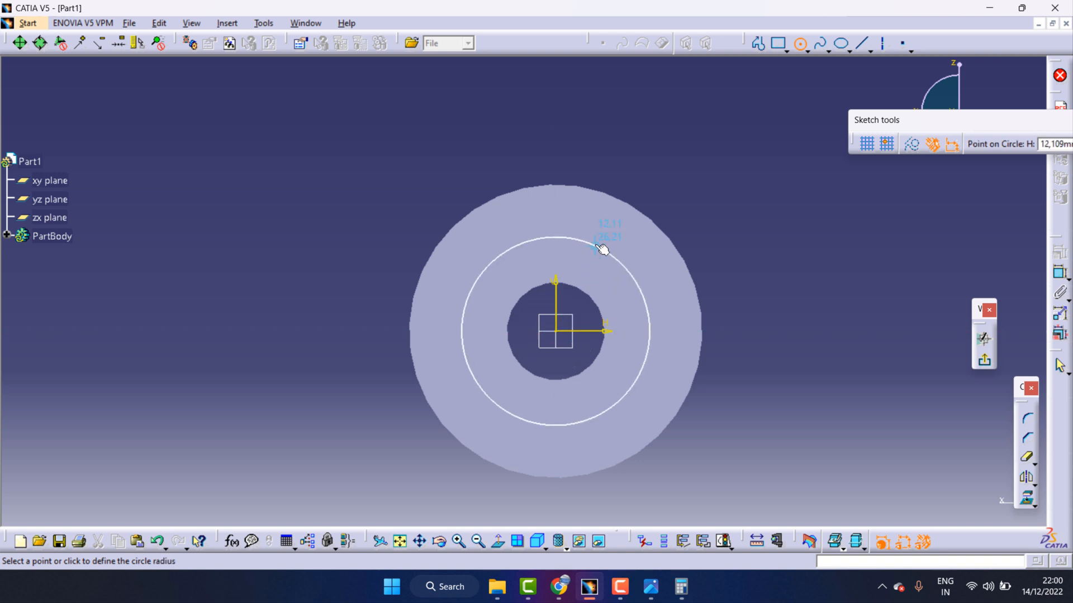
left_click(603, 246)
left_click(869, 415)
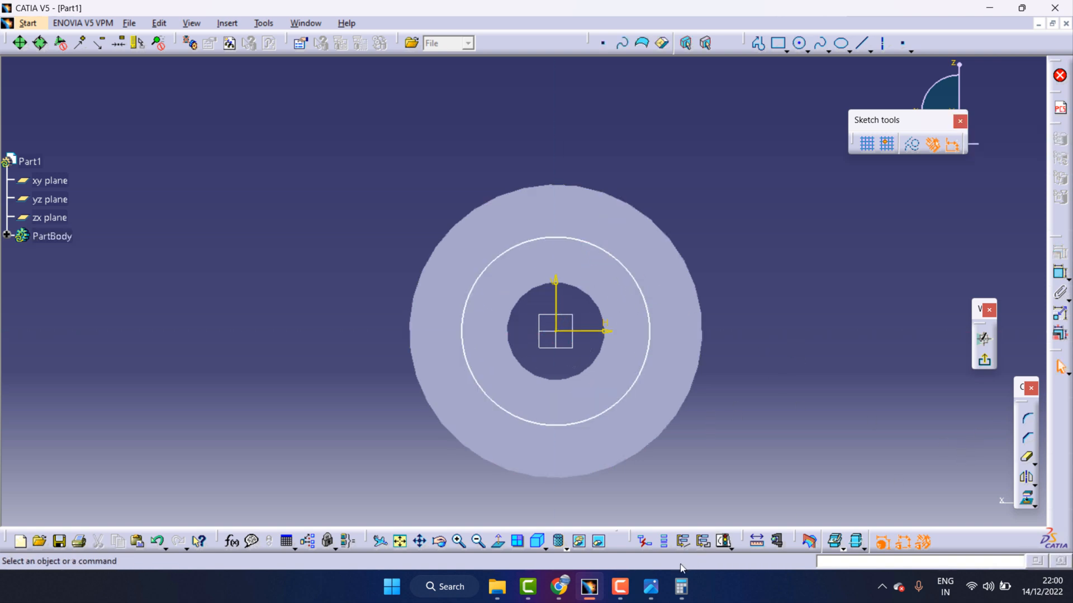
Dimension the bolt circle's diameter and set it to 66.5 mm as given in the drawing
left_click(650, 588)
scroll(837, 327, "down", 1)
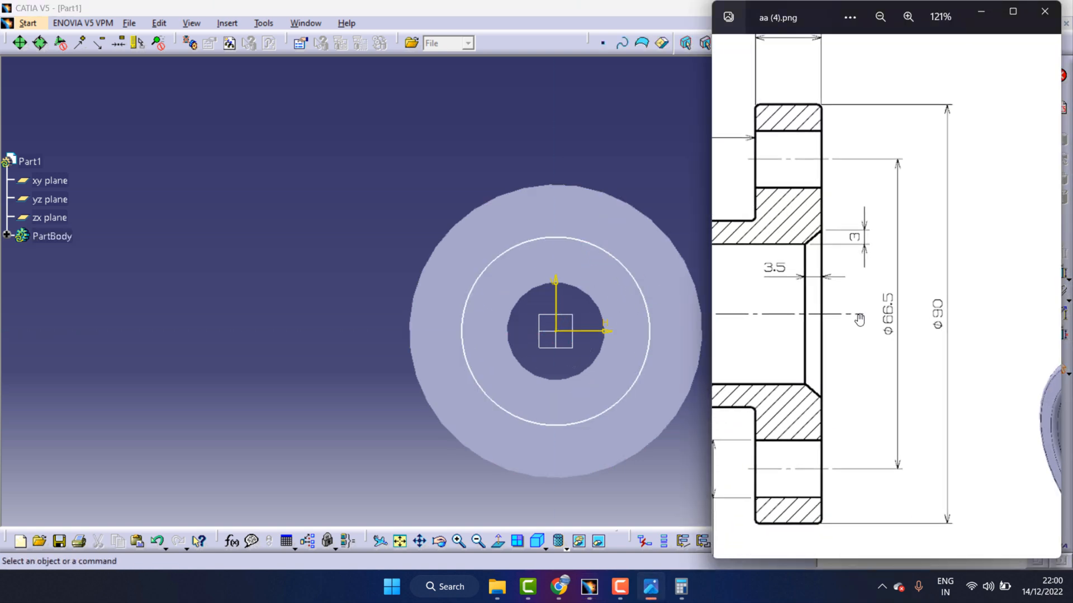
scroll(882, 335, "up", 2)
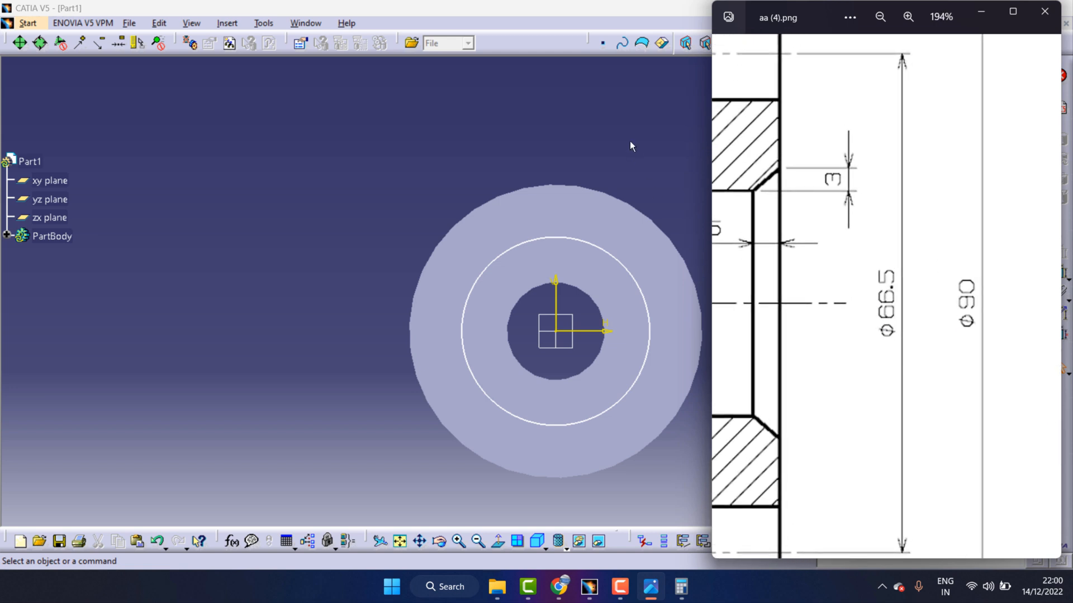
left_click(630, 146)
left_click(1060, 273)
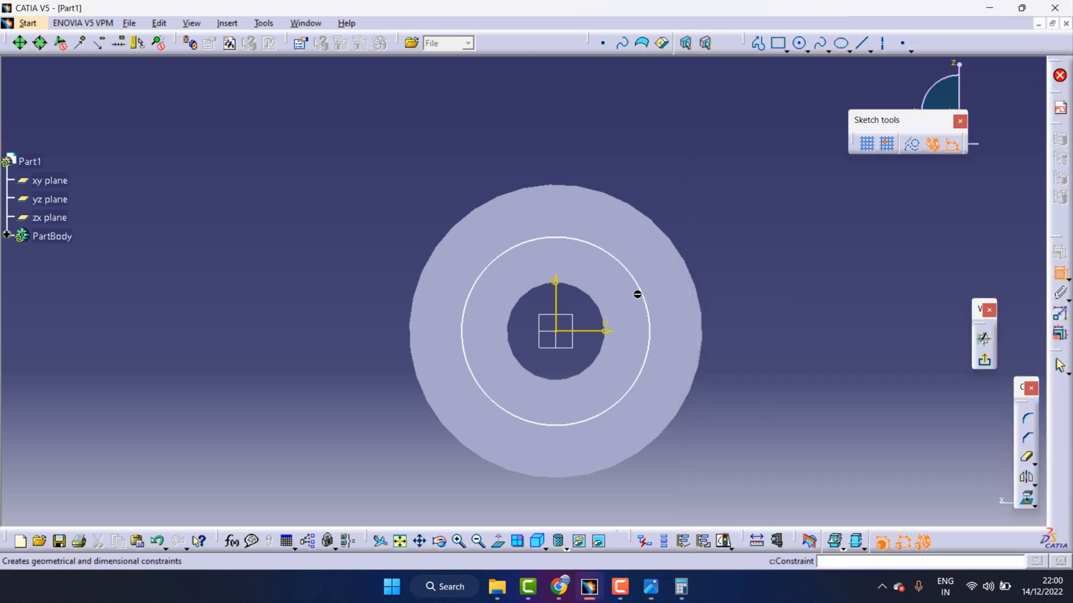
left_click(638, 294)
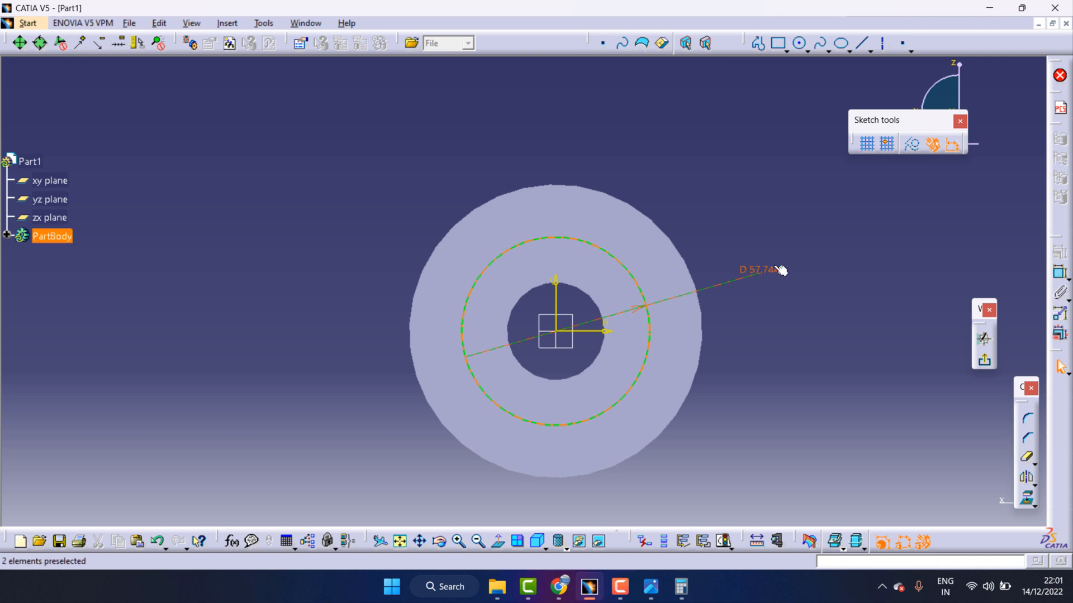
left_click(780, 270)
double_click(770, 271)
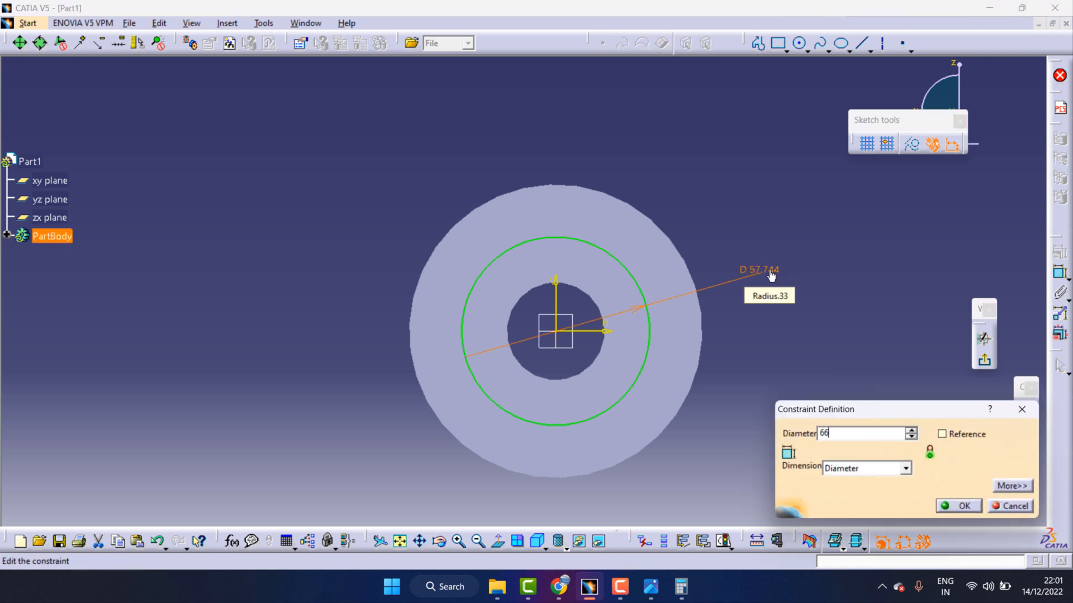
left_click(963, 504)
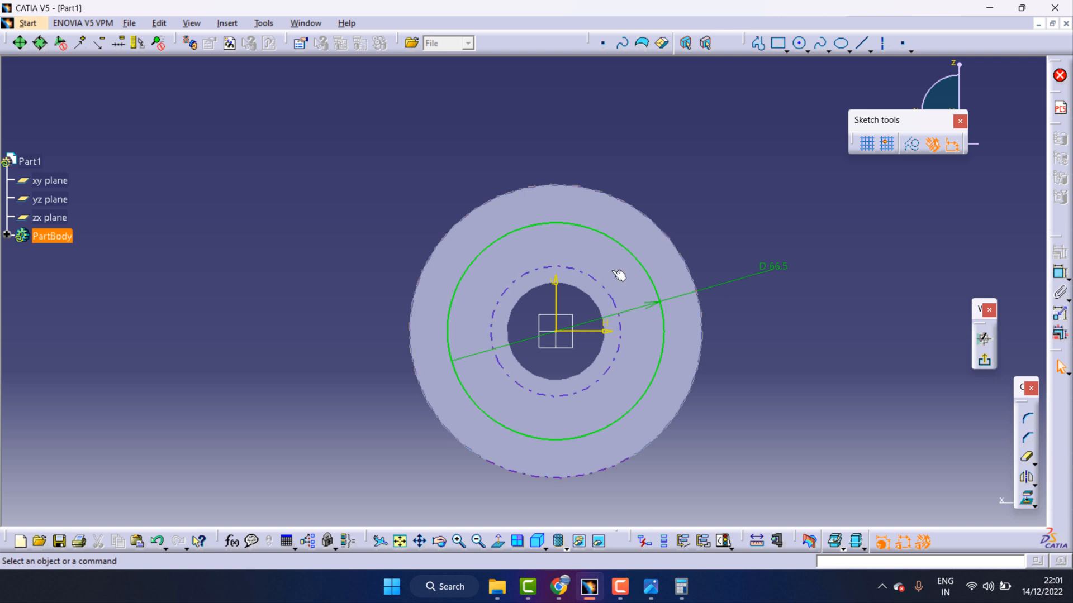
Sketch a hole circle about 15.3 mm in diameter centred where the bolt circle meets the vertical axis above the origin
left_click(799, 43)
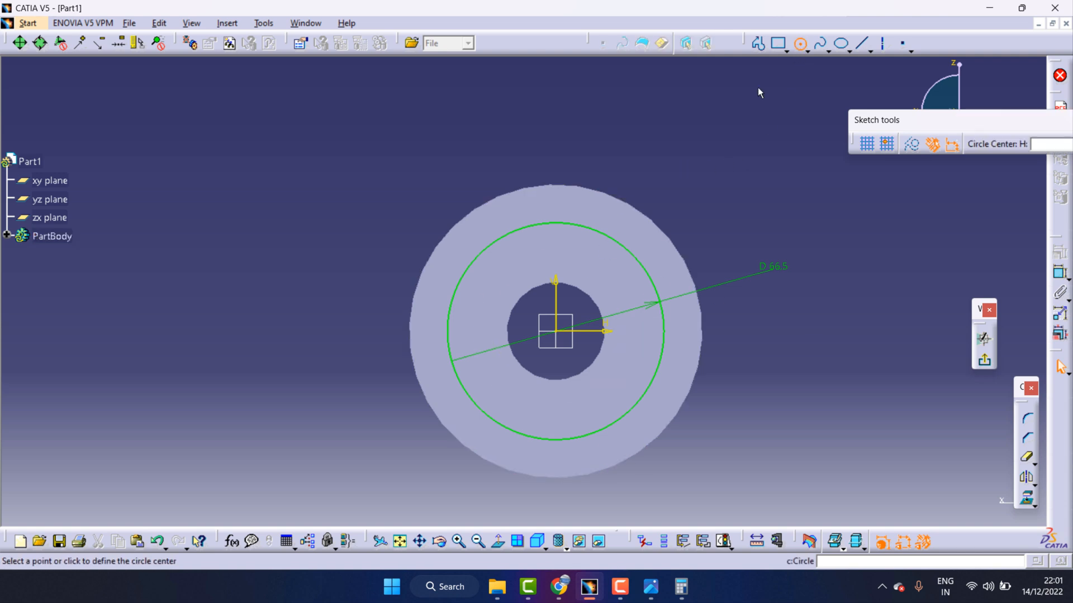
left_click(556, 223)
left_click(580, 224)
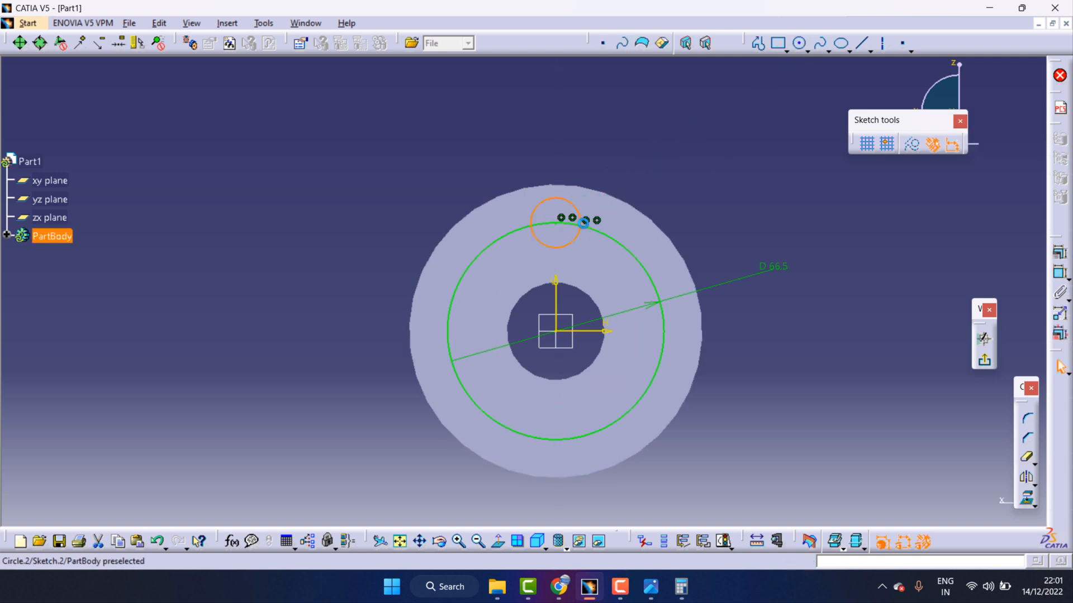
Look up the hole size in the drawing, then dimension the small circle and set its diameter to 12.5 mm
left_click(650, 587)
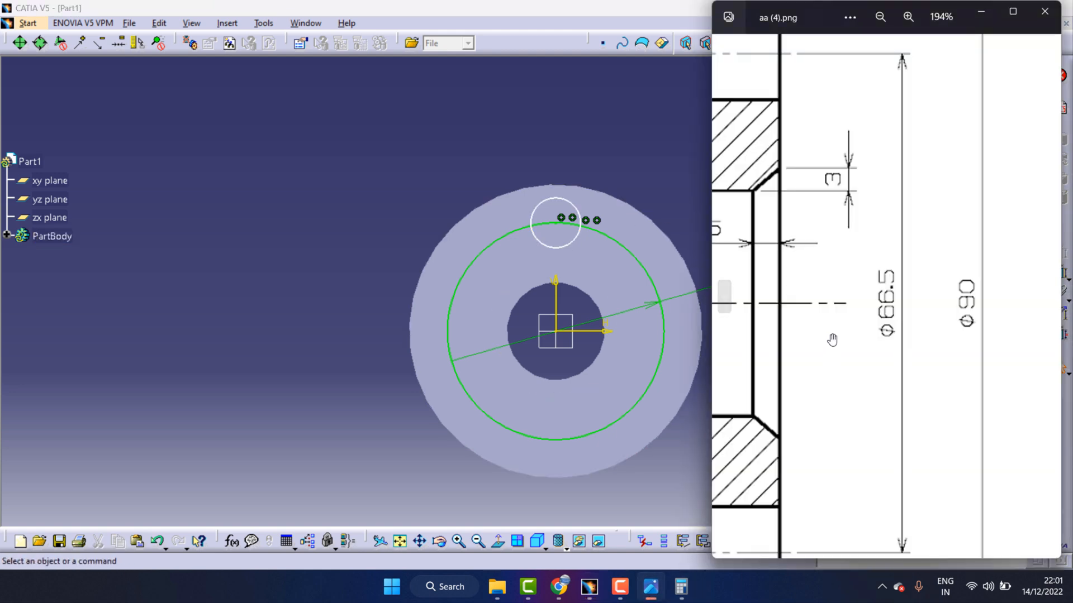
scroll(856, 312, "down", 6)
scroll(856, 312, "up", 4)
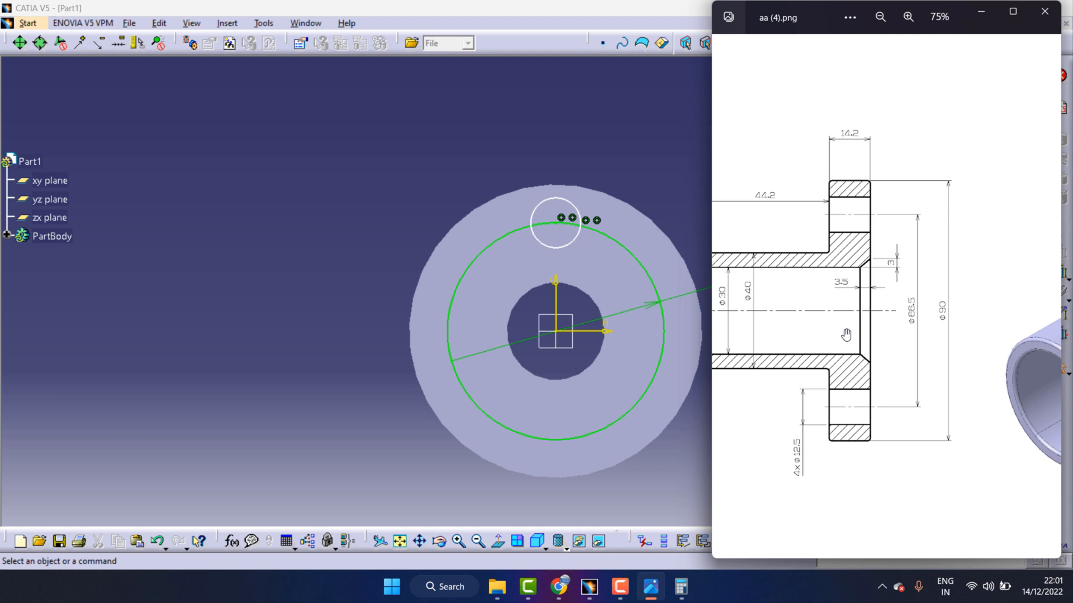
scroll(847, 402, "up", 7)
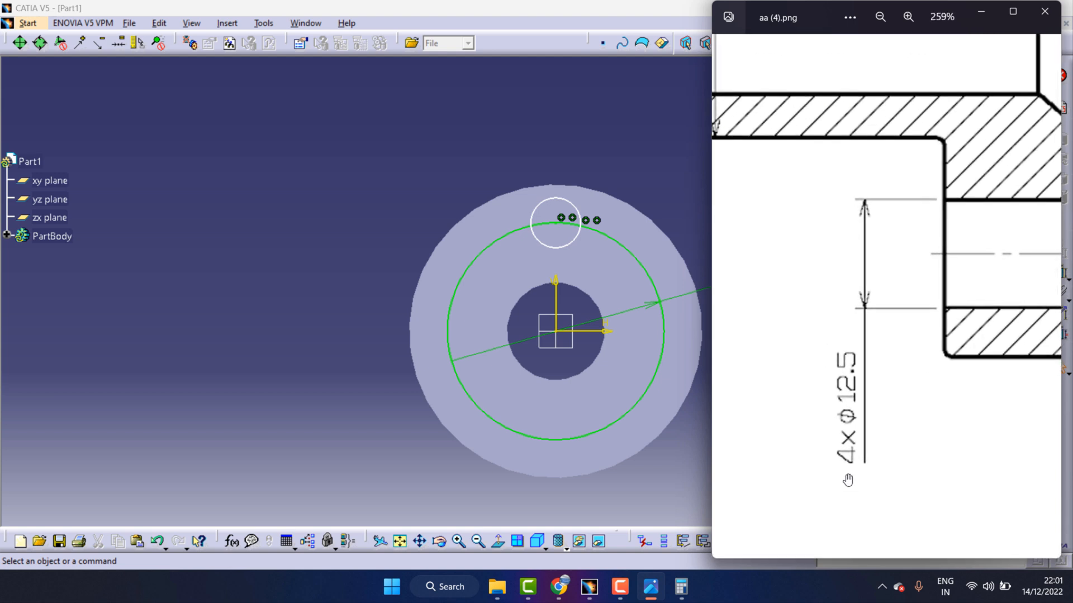
scroll(848, 481, "up", 1)
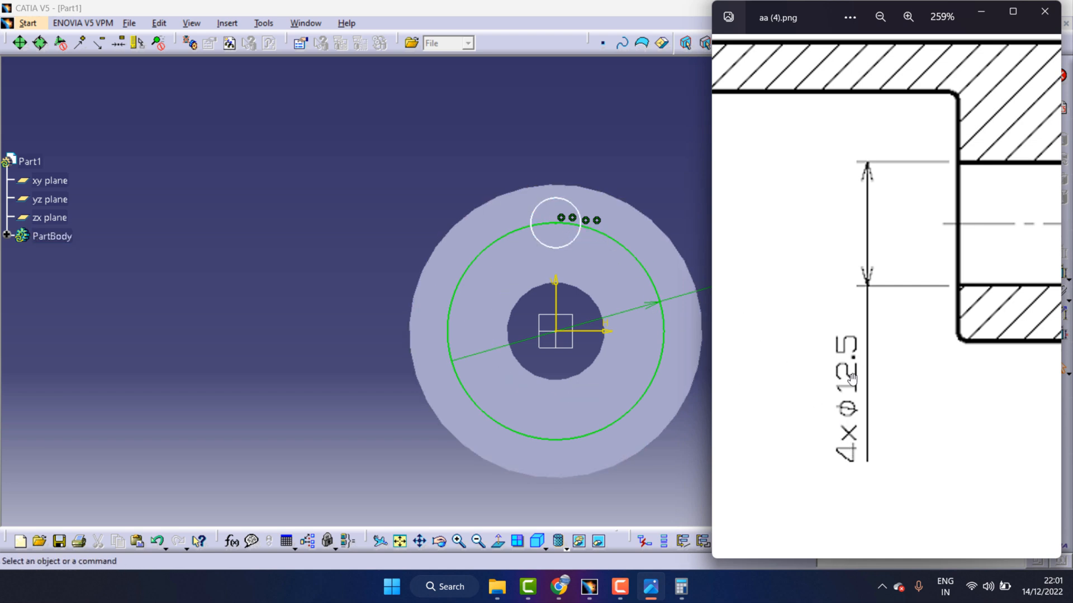
left_click(602, 162)
left_click(1060, 274)
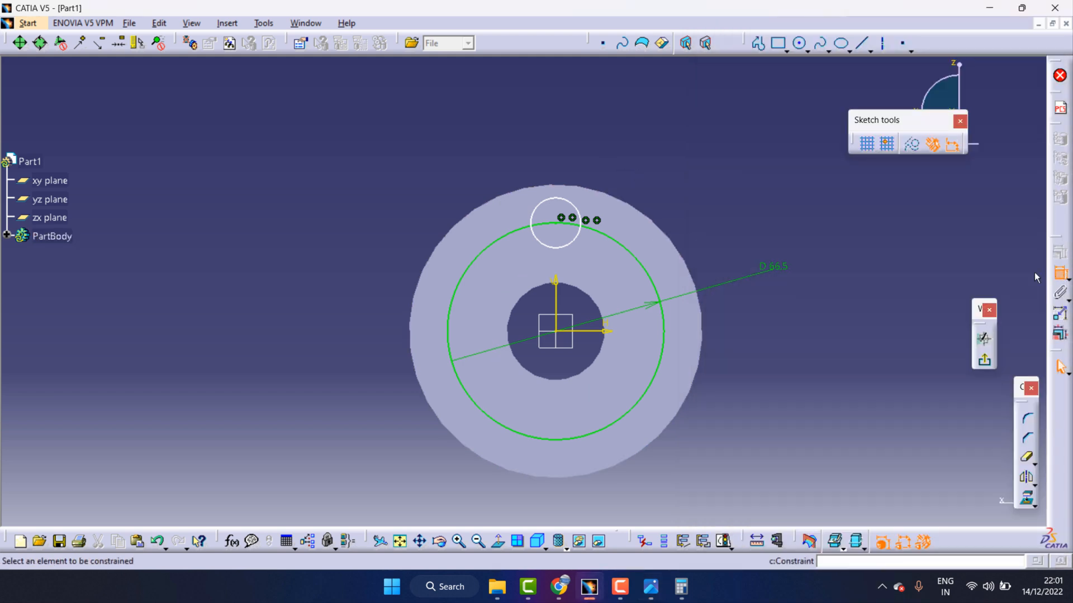
left_click(576, 242)
double_click(674, 184)
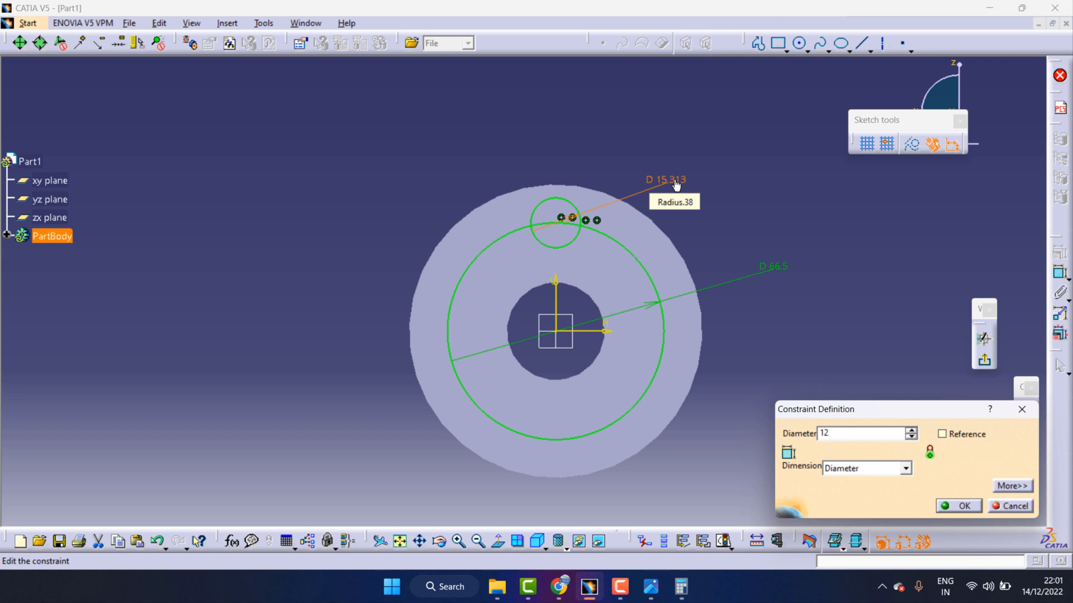
type("12.5")
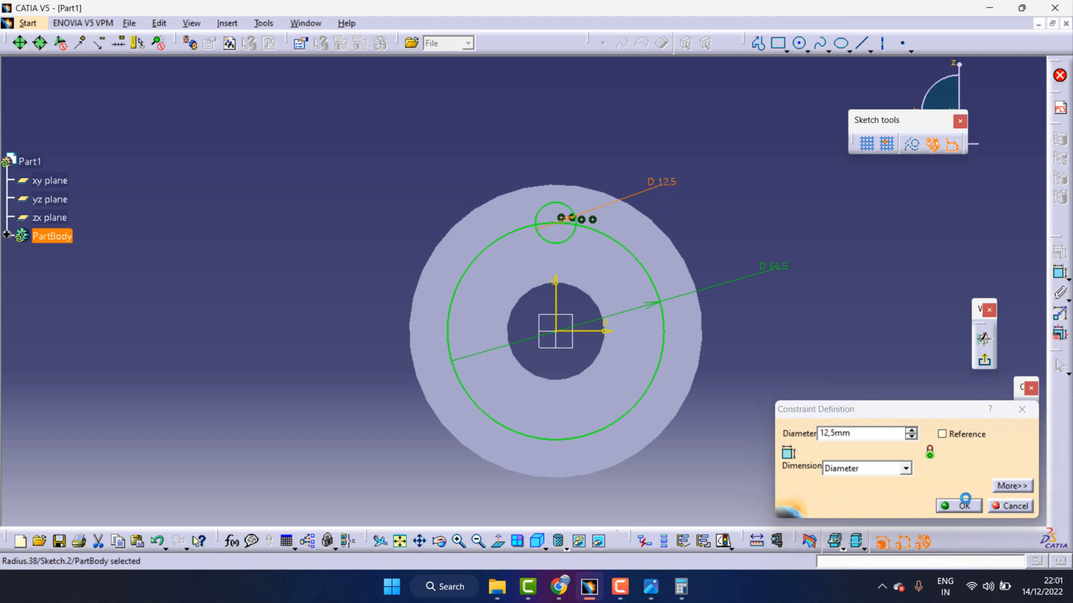
left_click(976, 506)
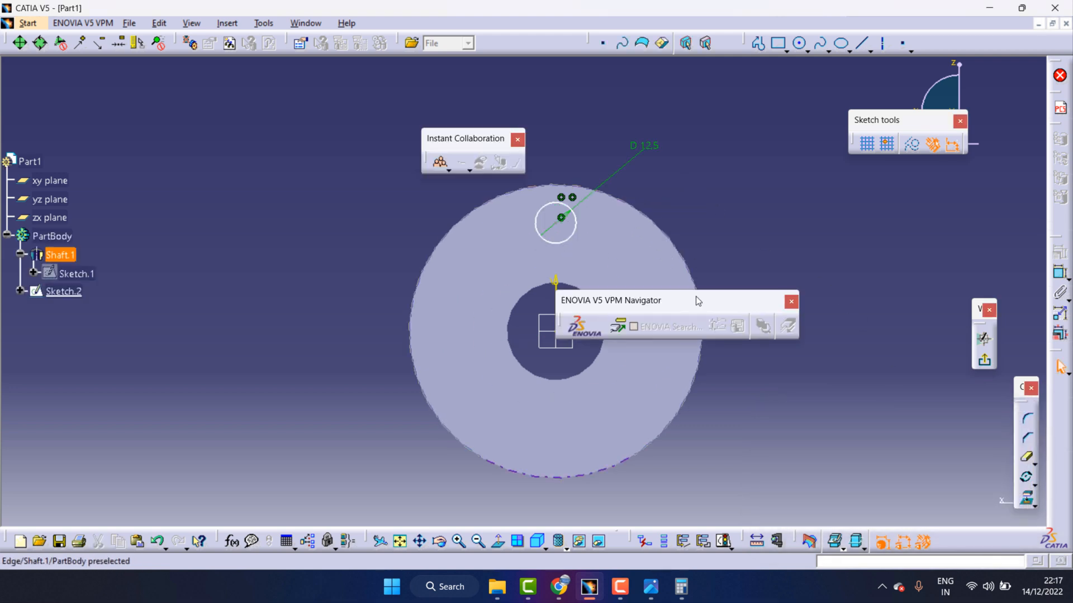
Move the floating ENOVIA V5 VPM Navigator toolbar clear of the flange sketch
left_click_drag(696, 300, 900, 223)
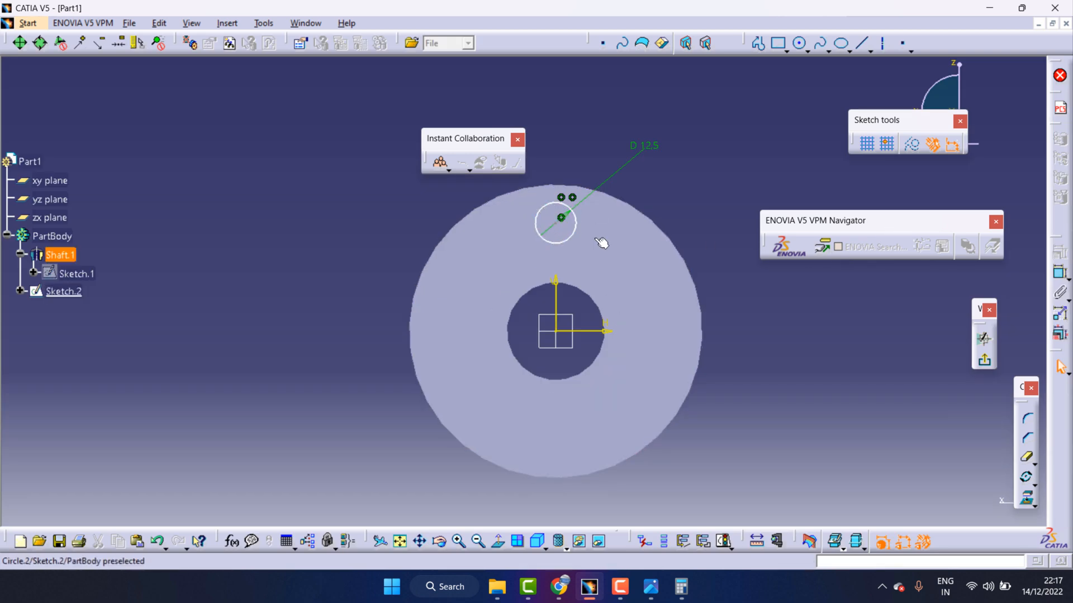
Rotate-copy the 12.5 mm circle with three instances about the origin, from the vertical axis to the horizontal axis, giving four evenly spaced circles
left_click(1034, 486)
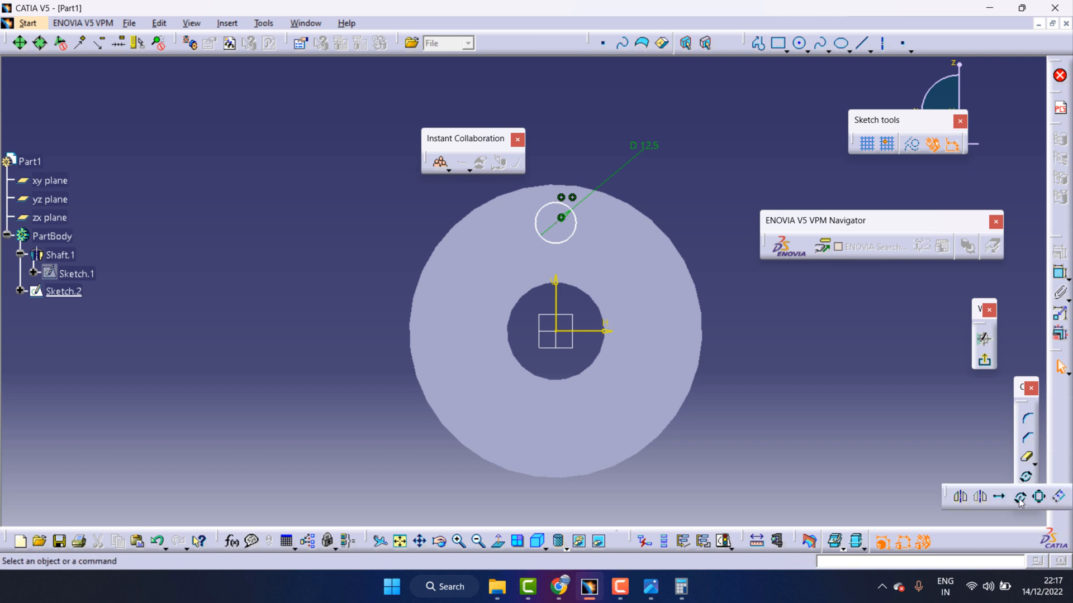
left_click(1020, 498)
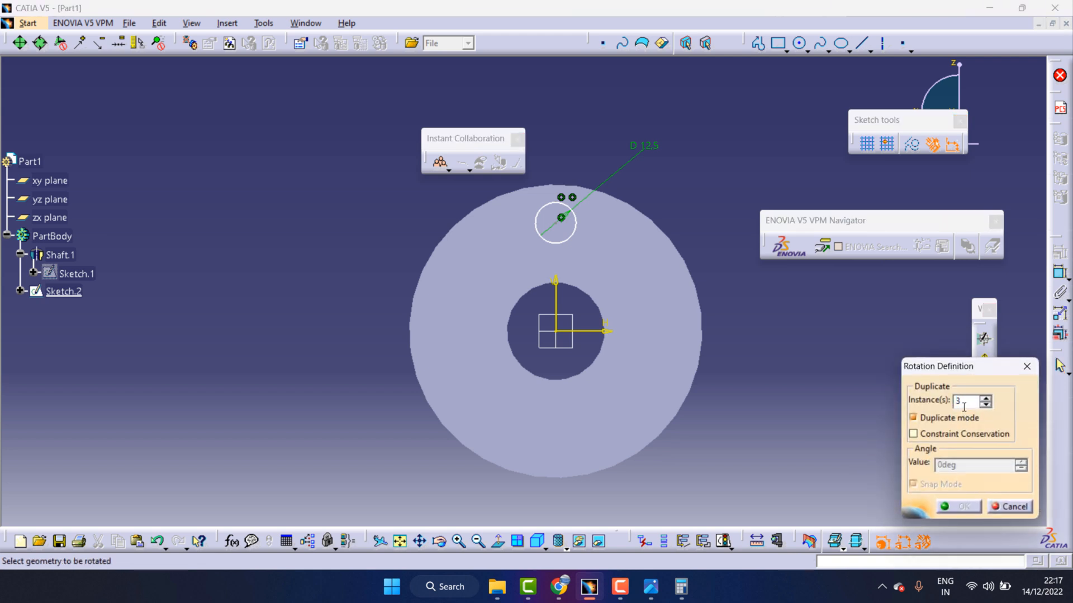
left_click(559, 242)
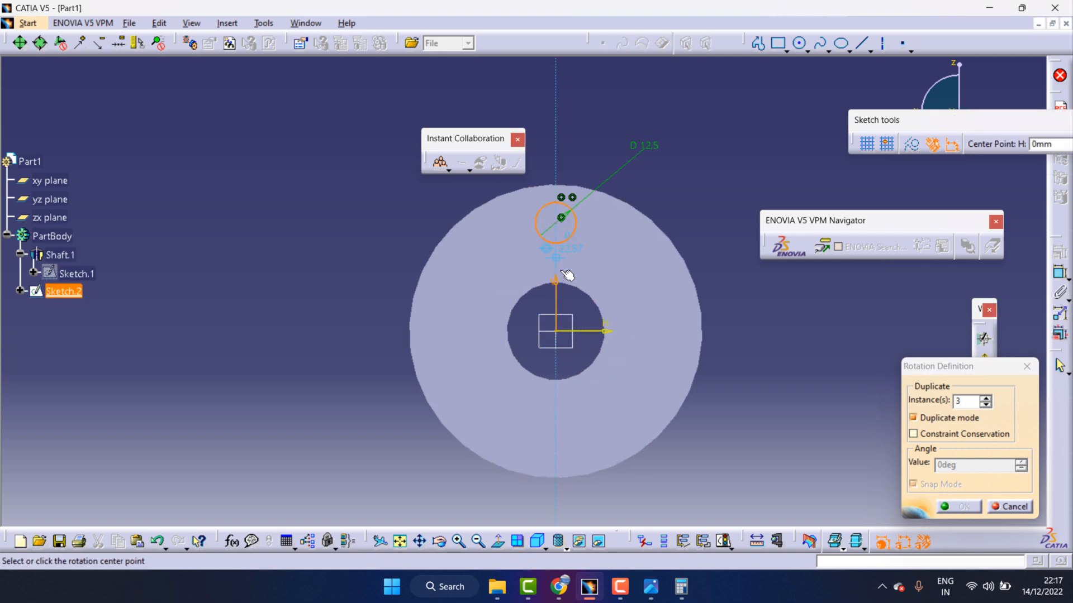
left_click(557, 332)
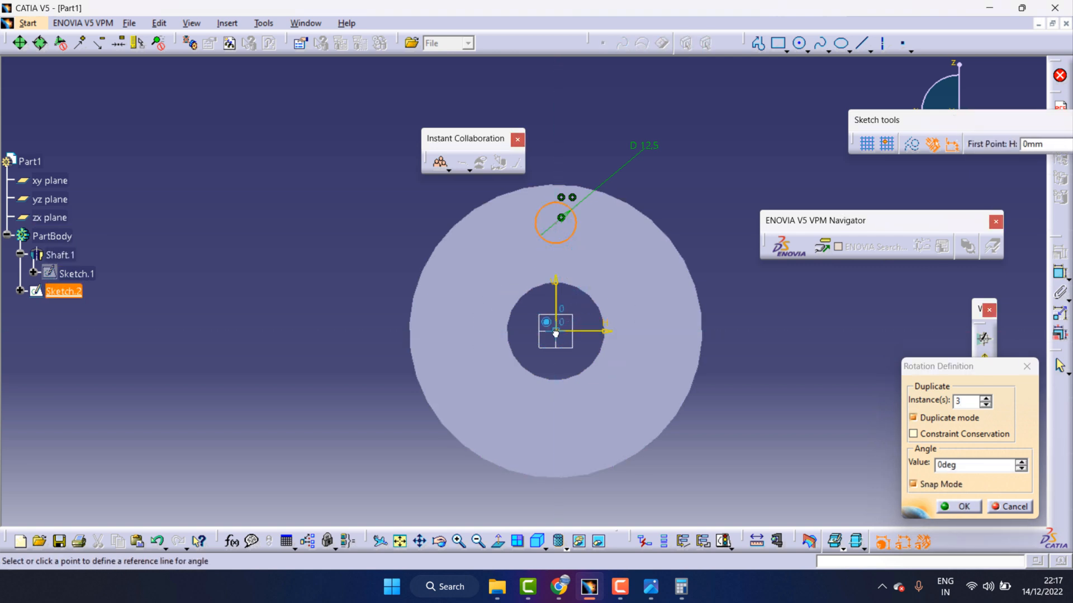
left_click(943, 467)
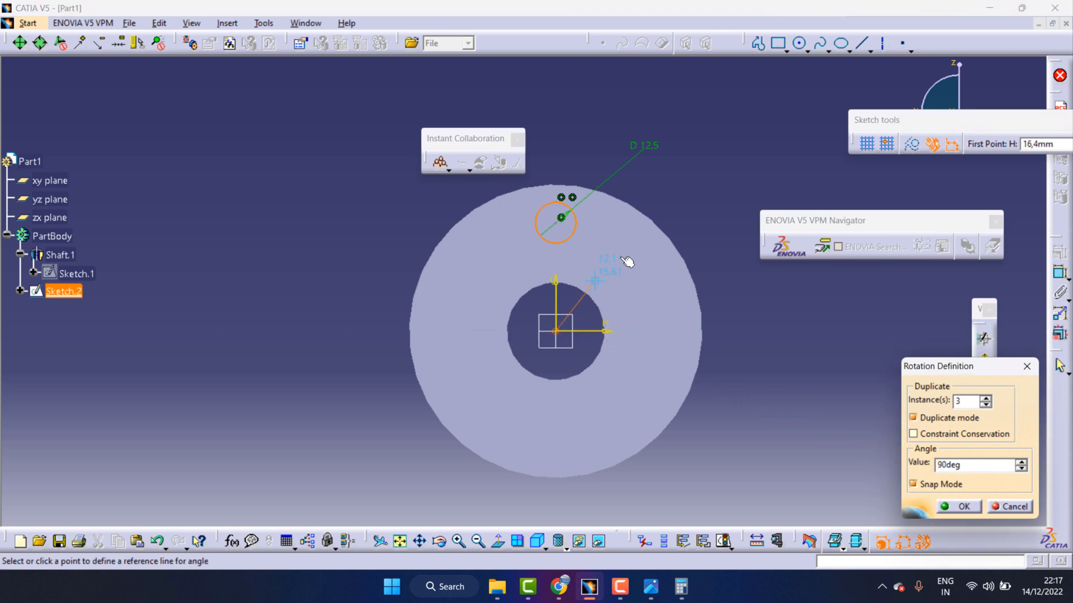
left_click(561, 226)
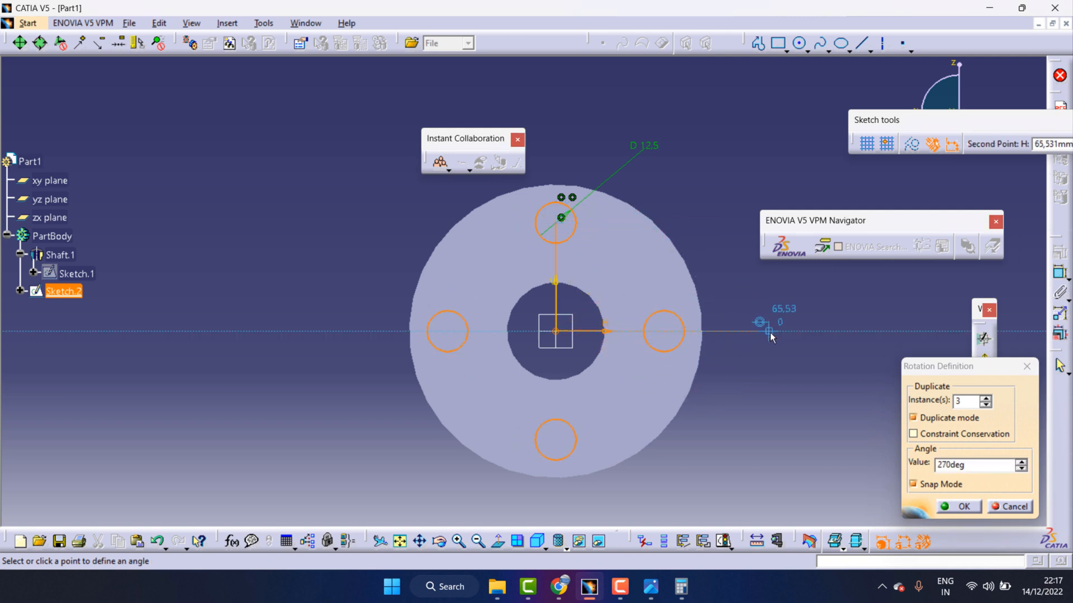
left_click(769, 333)
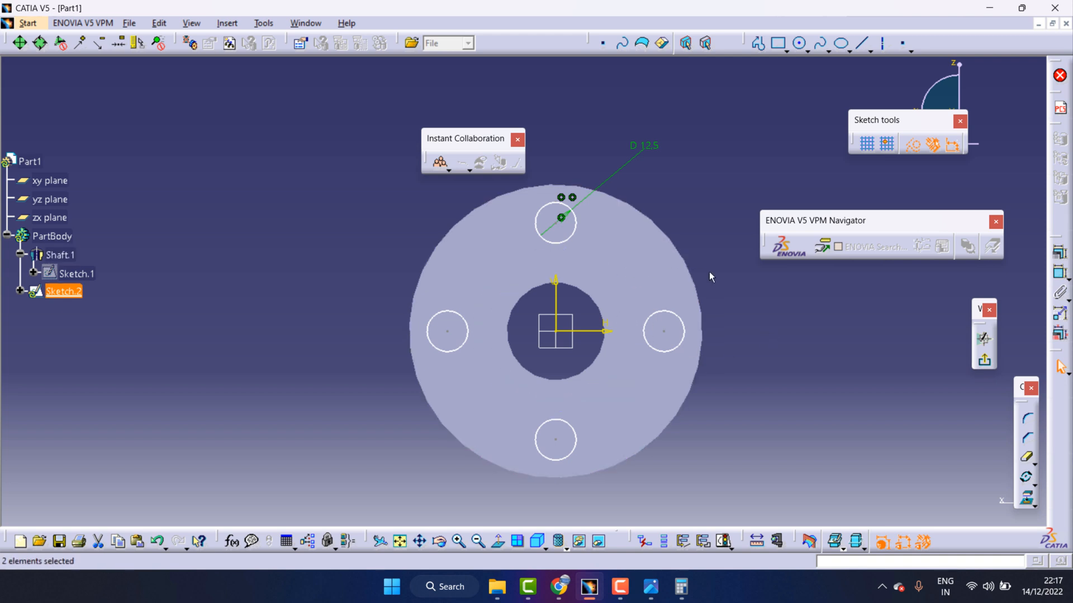
Exit the sketch and cut the four circles through the flange with a 20 mm deep Pocket
left_click(983, 361)
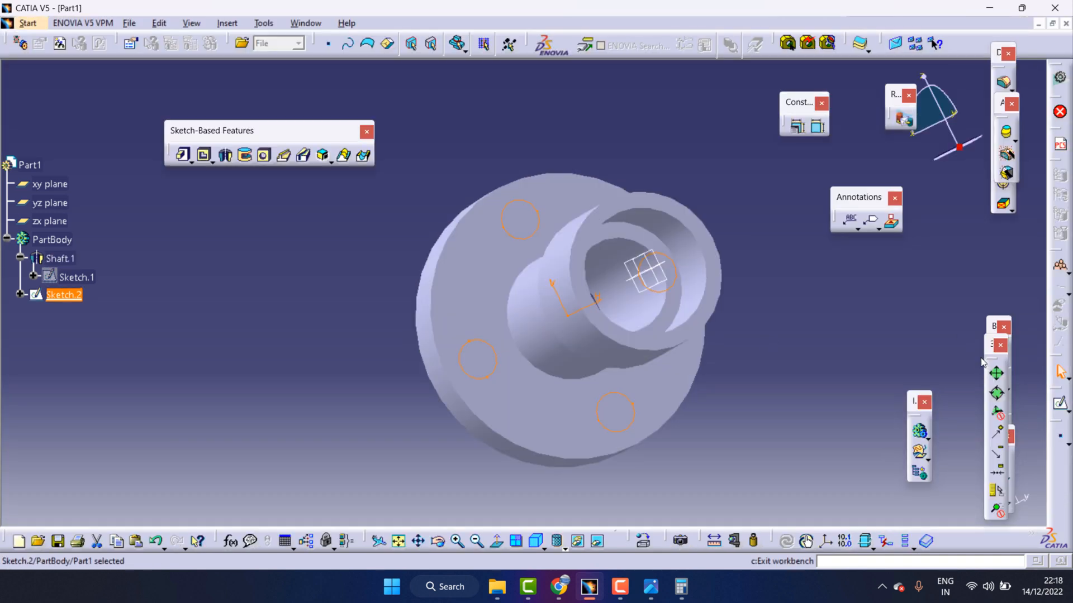
left_click(205, 156)
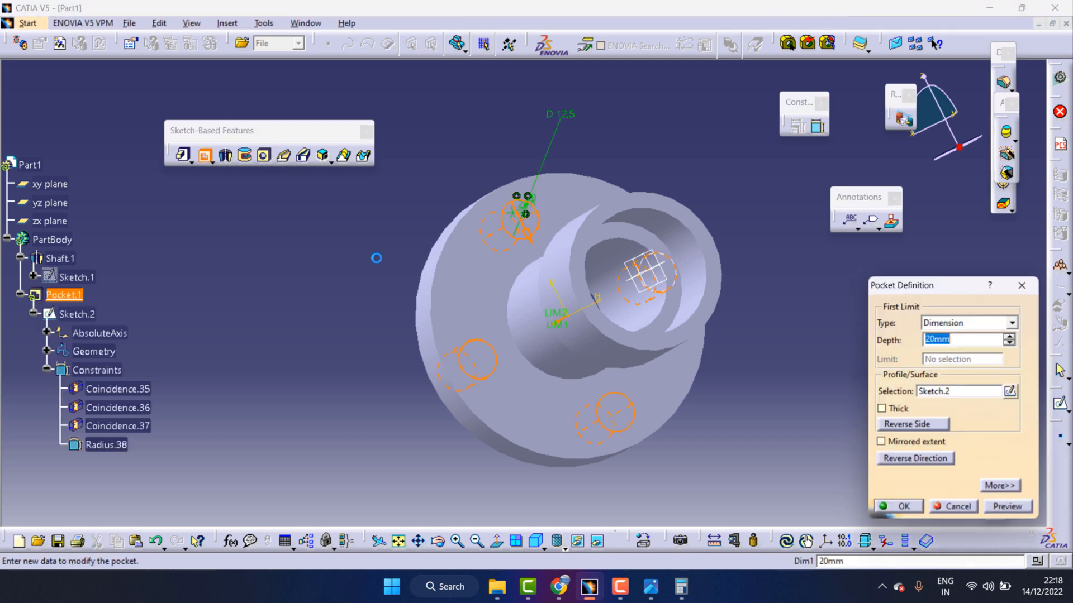
left_click(890, 509)
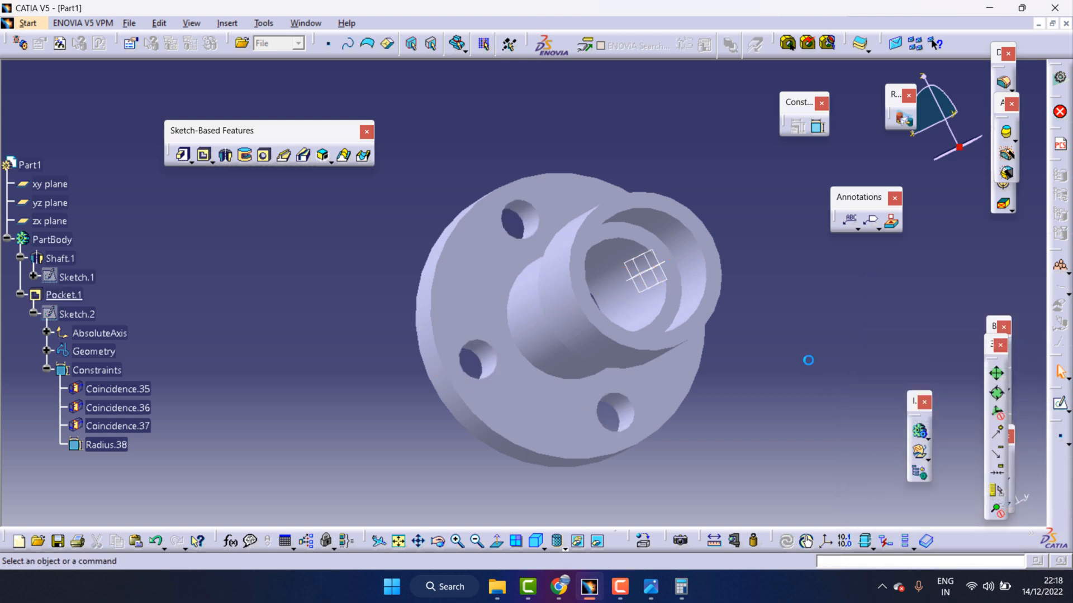
Inspect the drilled flange and stepped sleeve from several angles and compare them with the section view in the drawing
left_click(438, 541)
left_click_drag(675, 260, 606, 262)
left_click(656, 593)
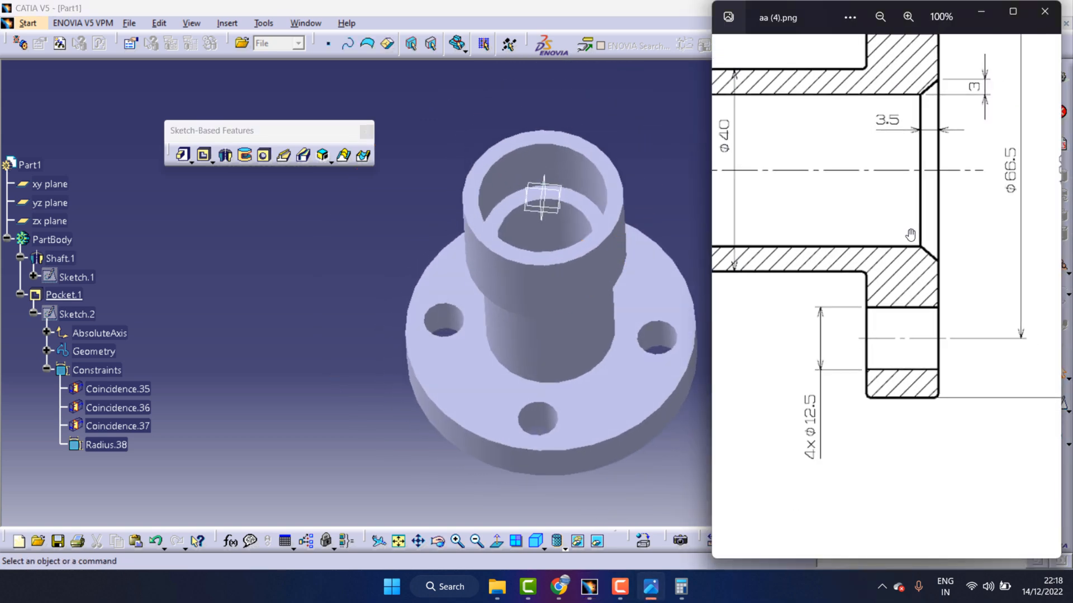
scroll(769, 302, "down", 3)
scroll(770, 302, "up", 5)
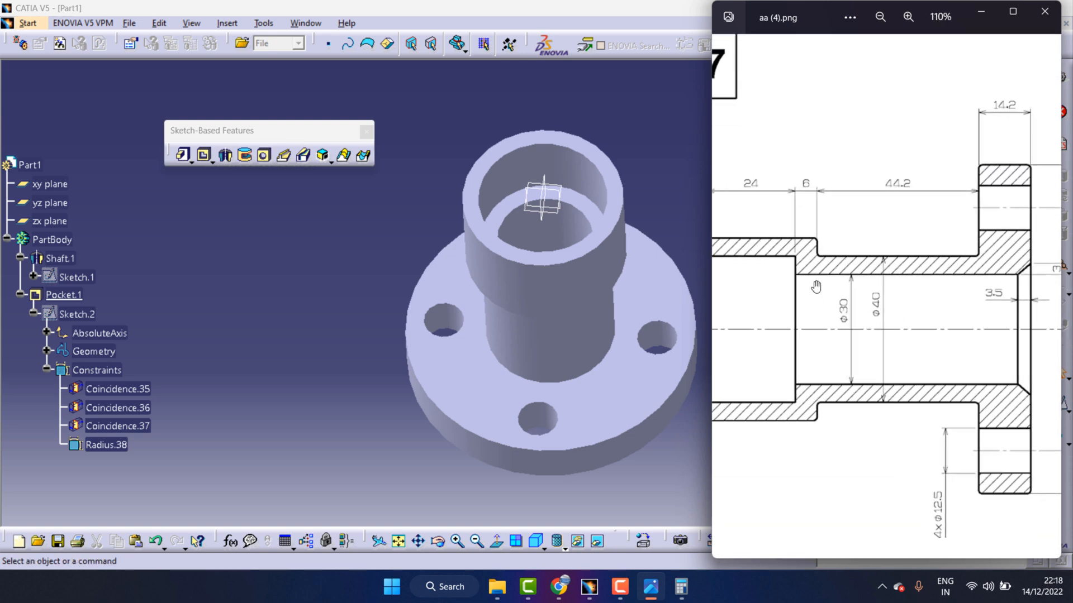
left_click(643, 128)
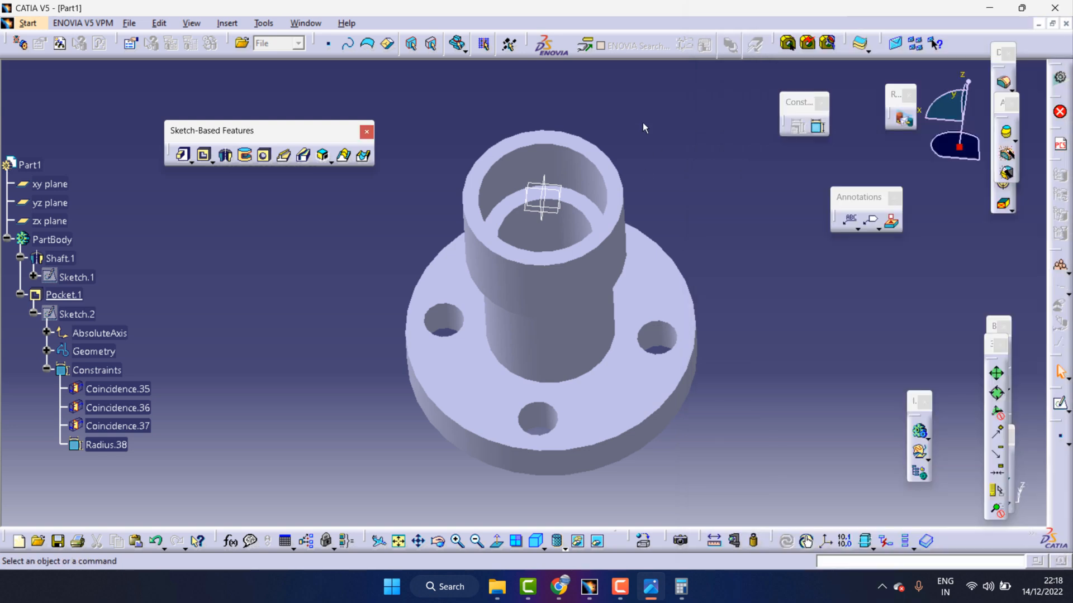
left_click(438, 542)
left_click_drag(543, 382, 624, 203)
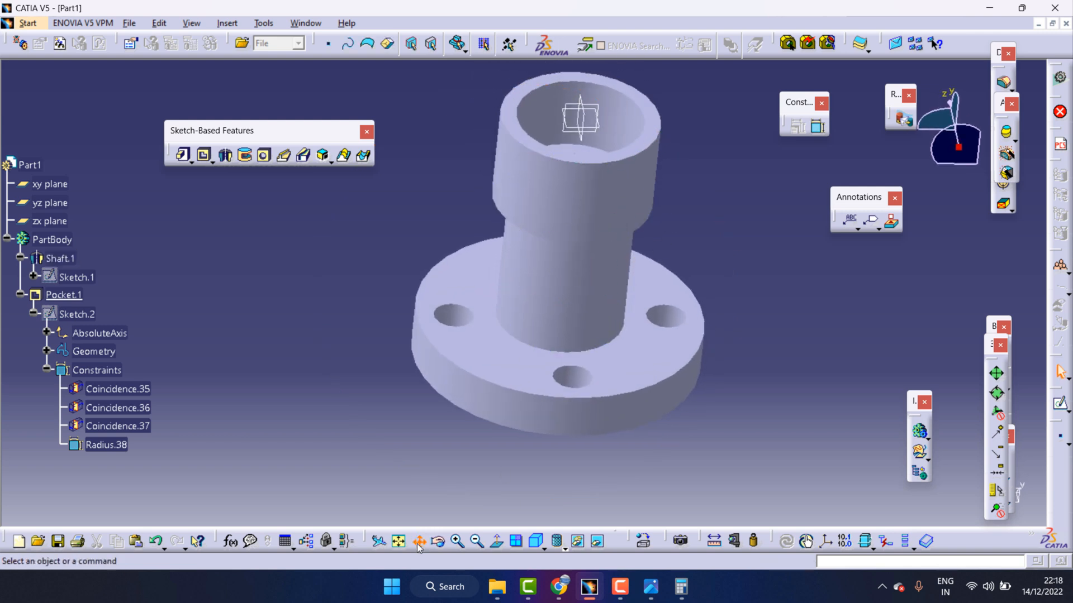
left_click_drag(516, 257, 438, 323)
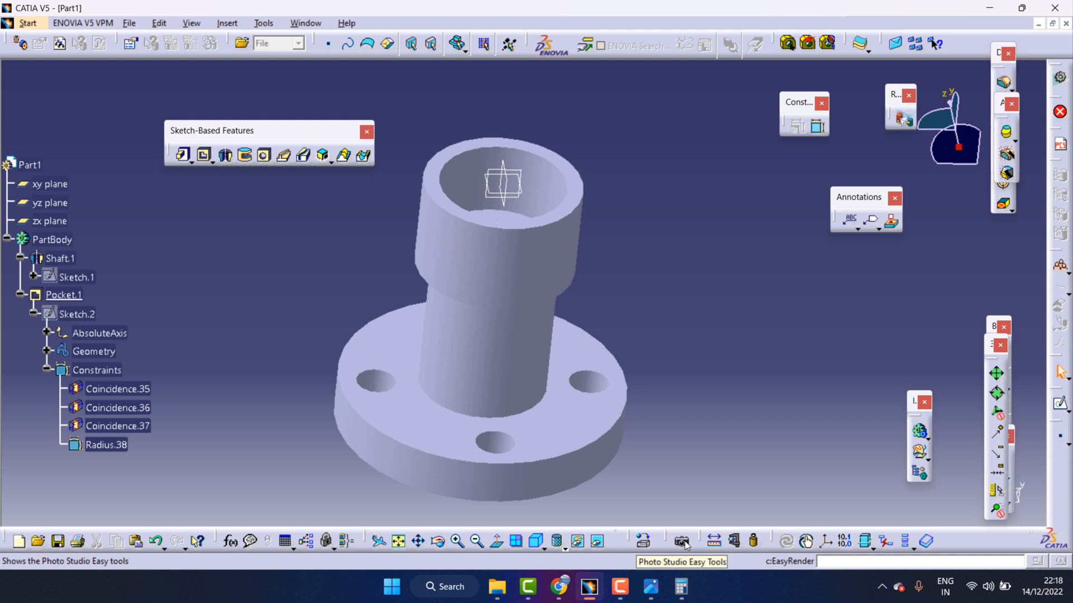
Apply the Brushed metal 1 material from the Metal family of the material library to the part
left_click(646, 542)
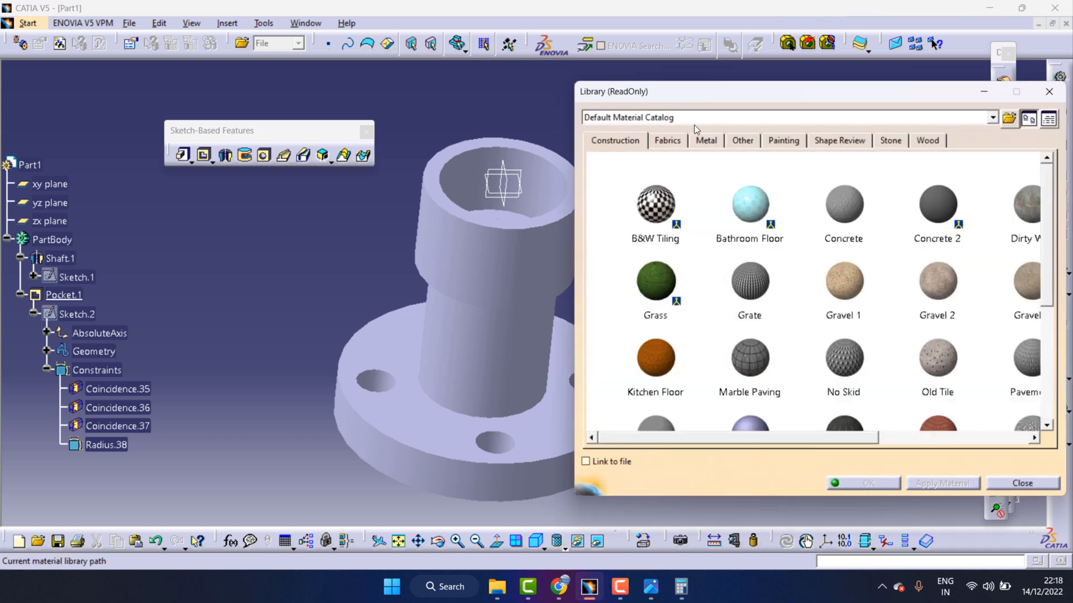
left_click(699, 140)
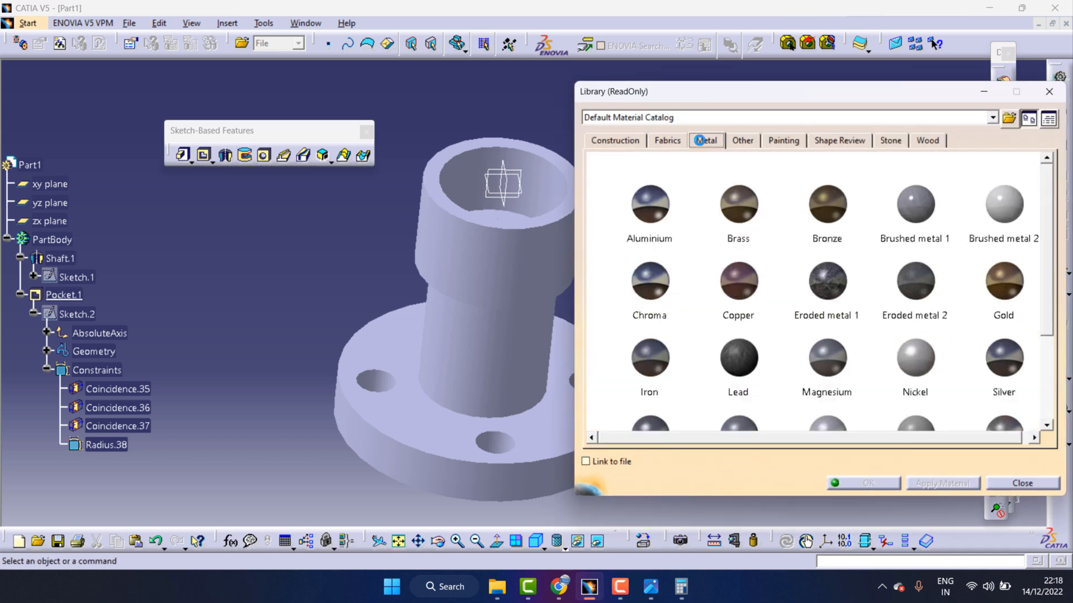
left_click(917, 221)
left_click(493, 286)
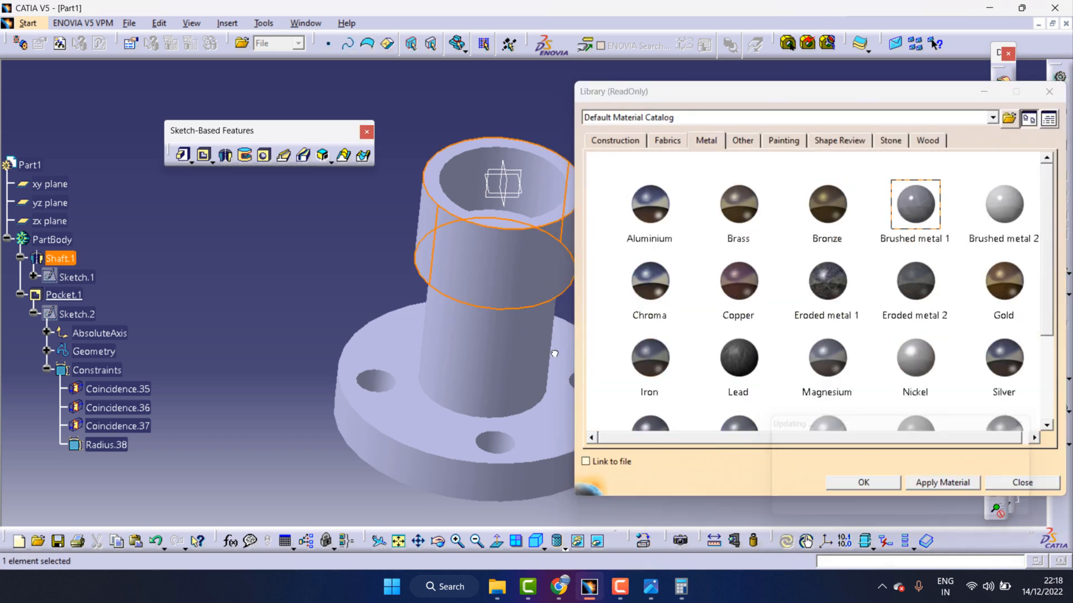
left_click(934, 484)
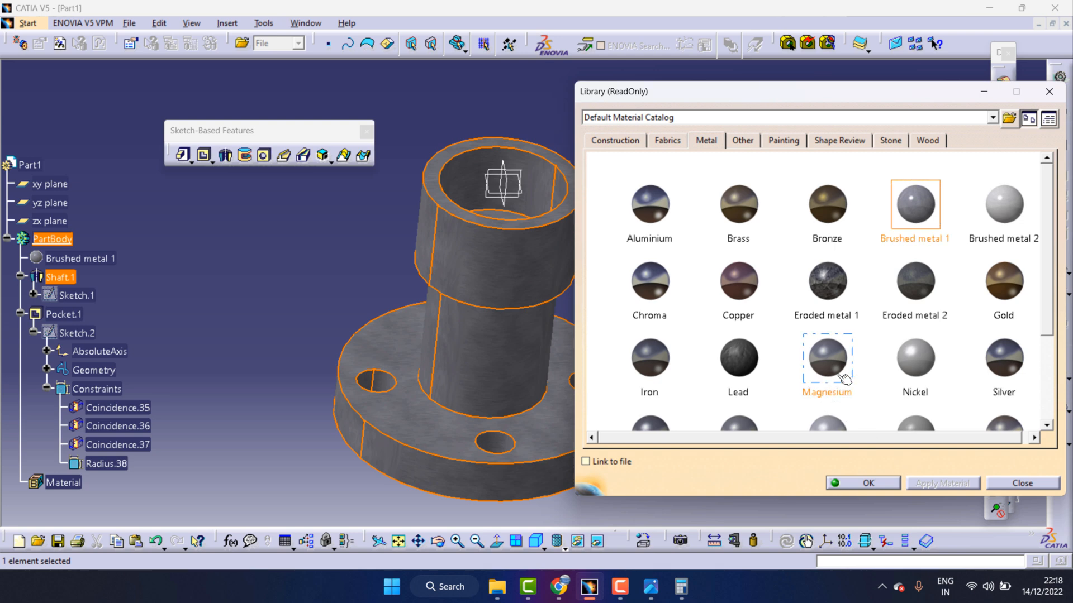
Replace the part's material with Grey from the Shape Review family and close the material library
scroll(900, 364, "down", 2)
scroll(866, 370, "down", 5)
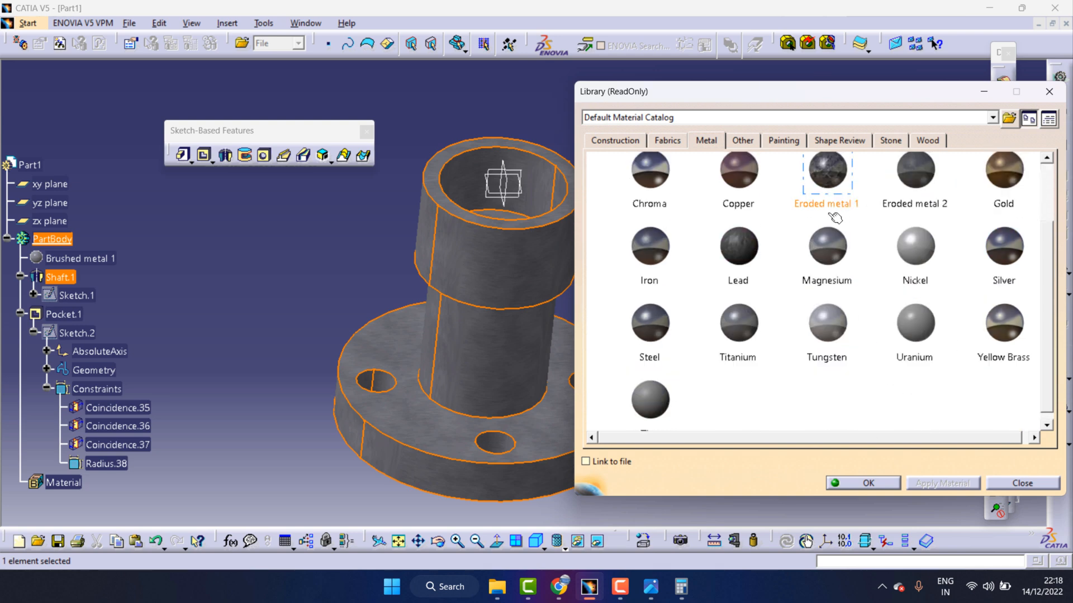
scroll(637, 166, "up", 5)
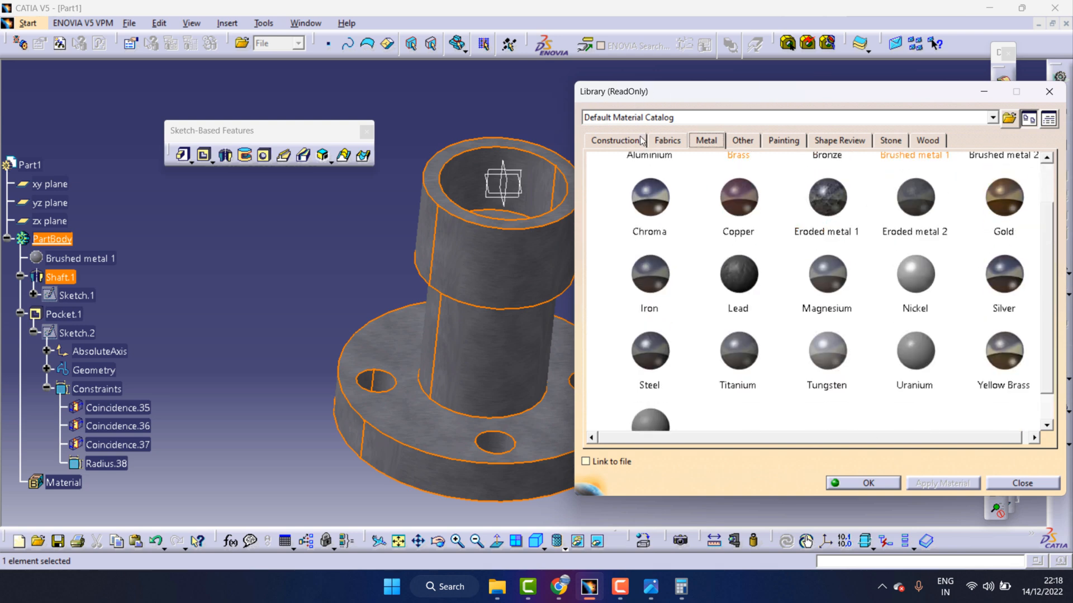
left_click(627, 143)
left_click(657, 143)
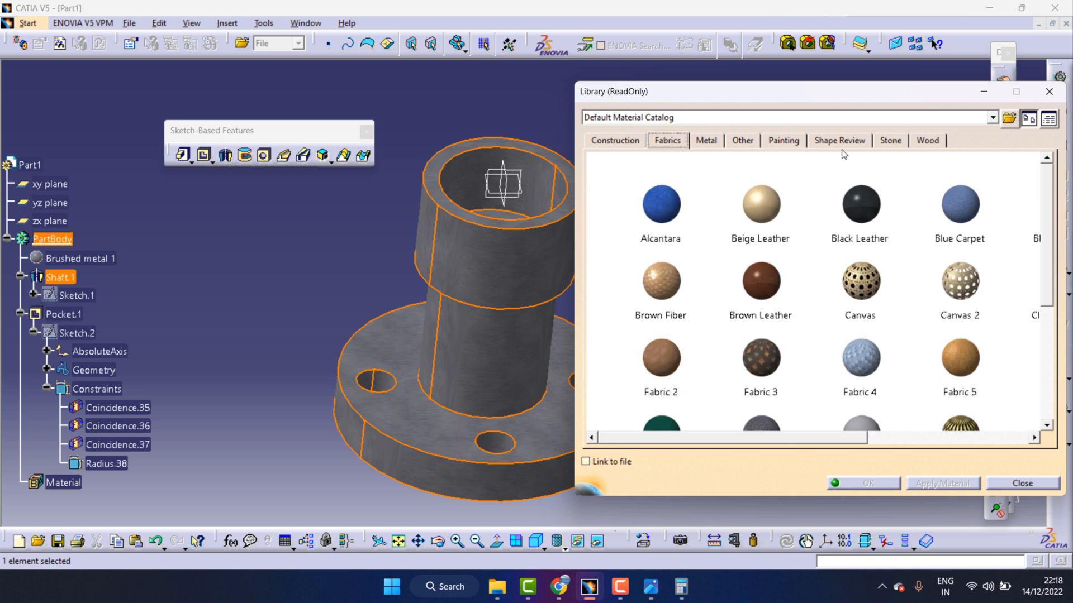
left_click(839, 140)
scroll(770, 277, "down", 1)
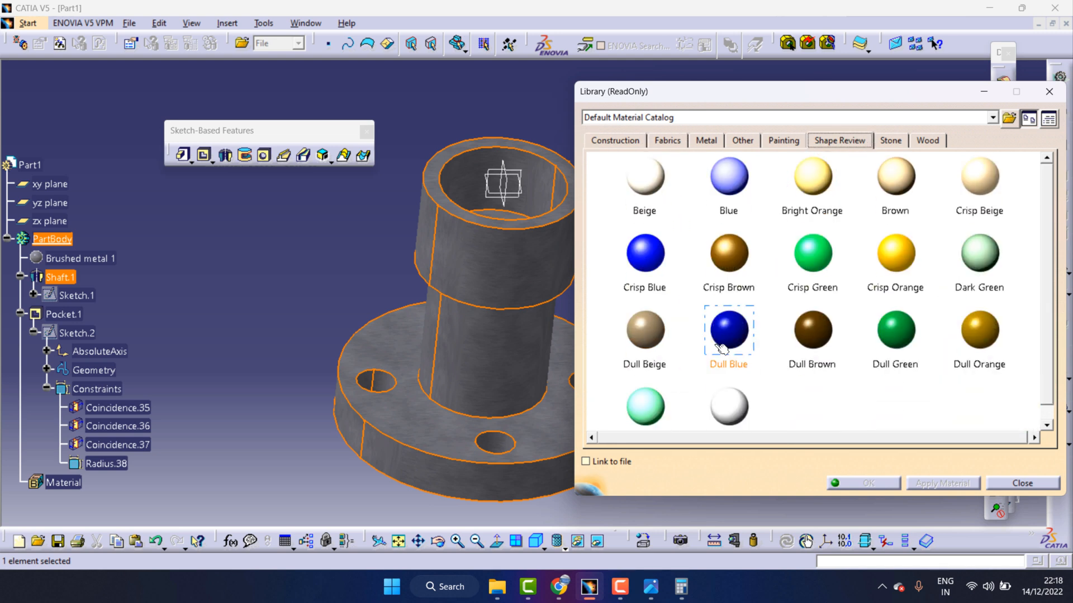
left_click_drag(728, 379, 505, 316)
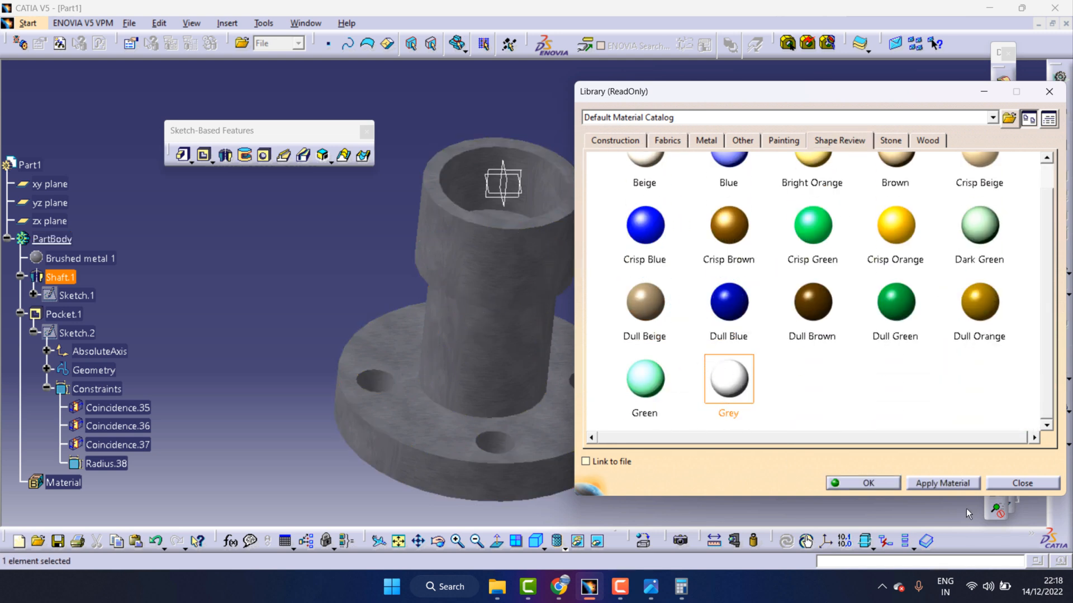
left_click(933, 487)
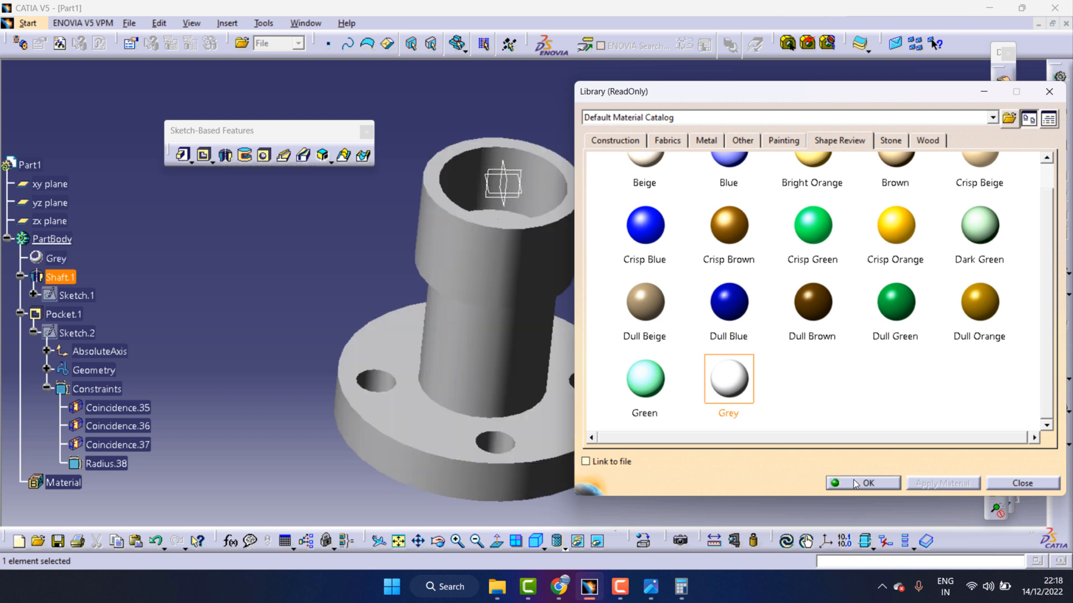
scroll(665, 242, "up", 1)
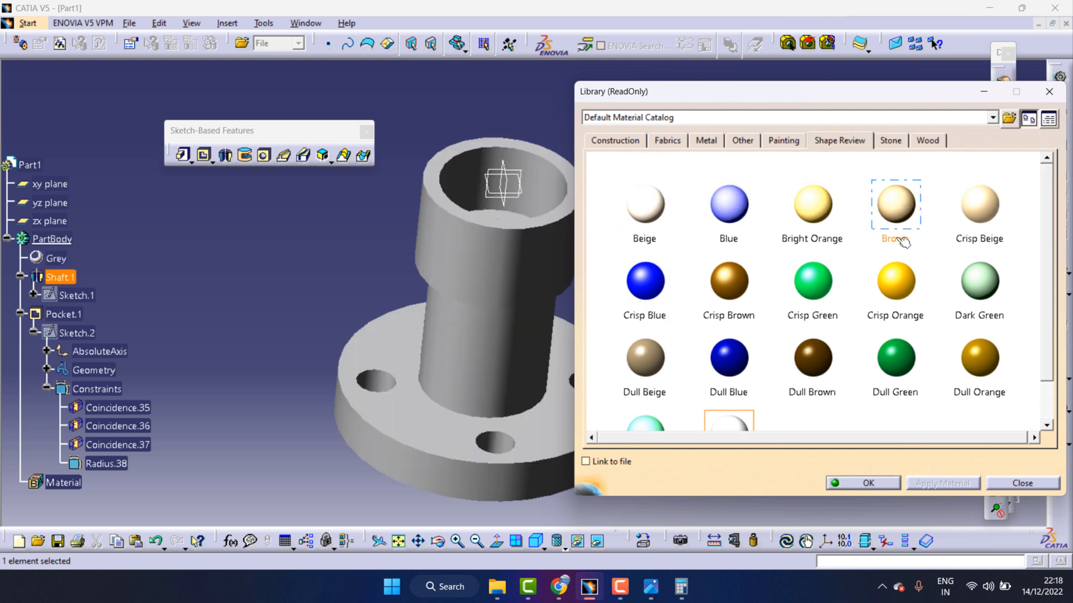
scroll(838, 268, "down", 1)
left_click(886, 488)
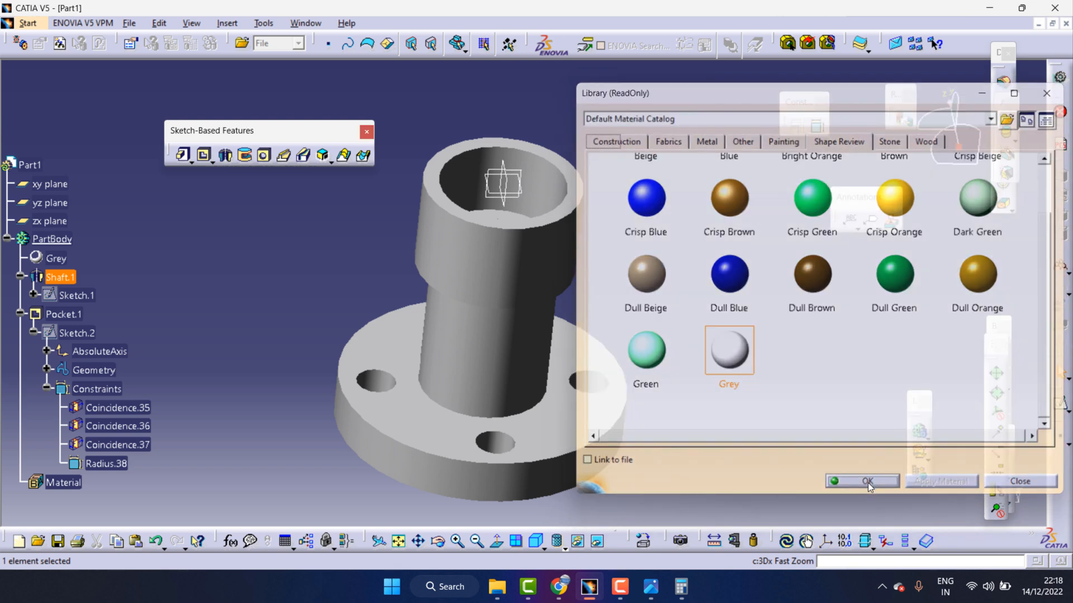
Examine the grey part's bore and flange, and check the model against the full section view in drawing 847
left_click(439, 540)
left_click_drag(515, 336, 519, 455)
scroll(671, 361, "up", 1)
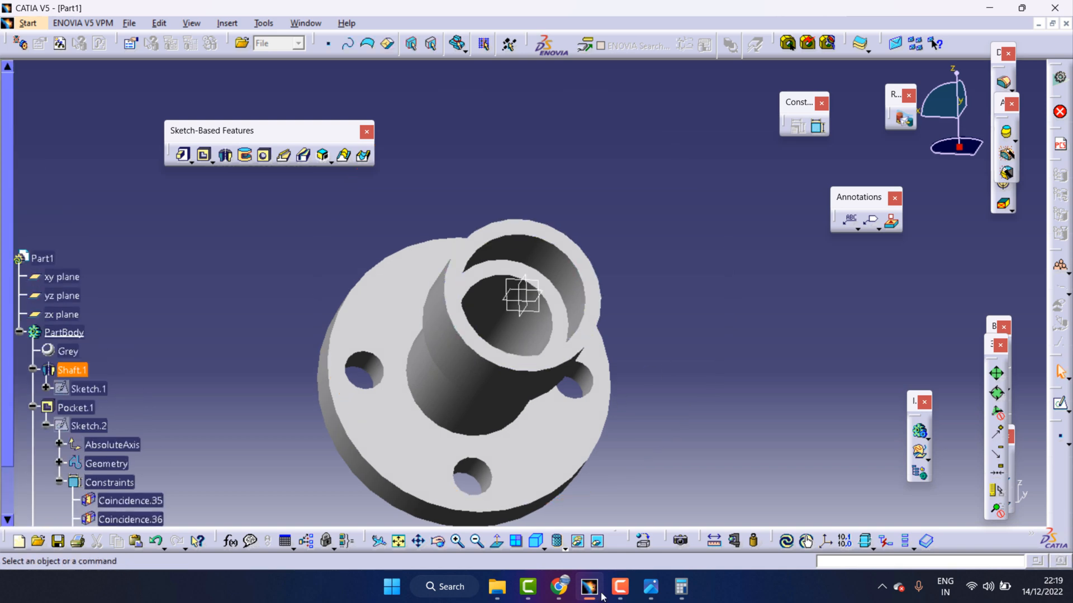
left_click(650, 599)
scroll(911, 298, "down", 4)
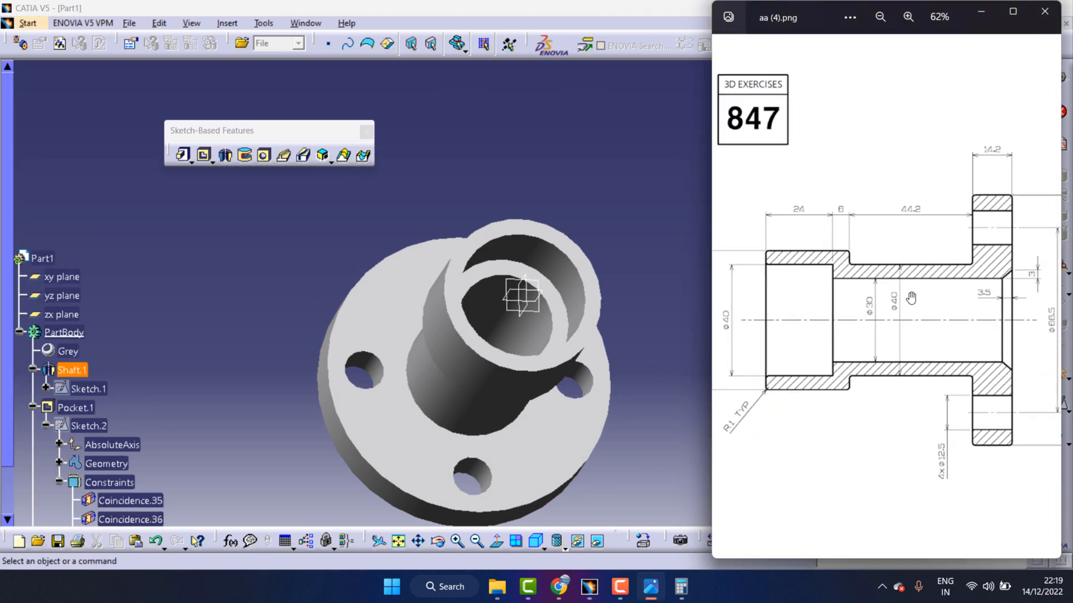